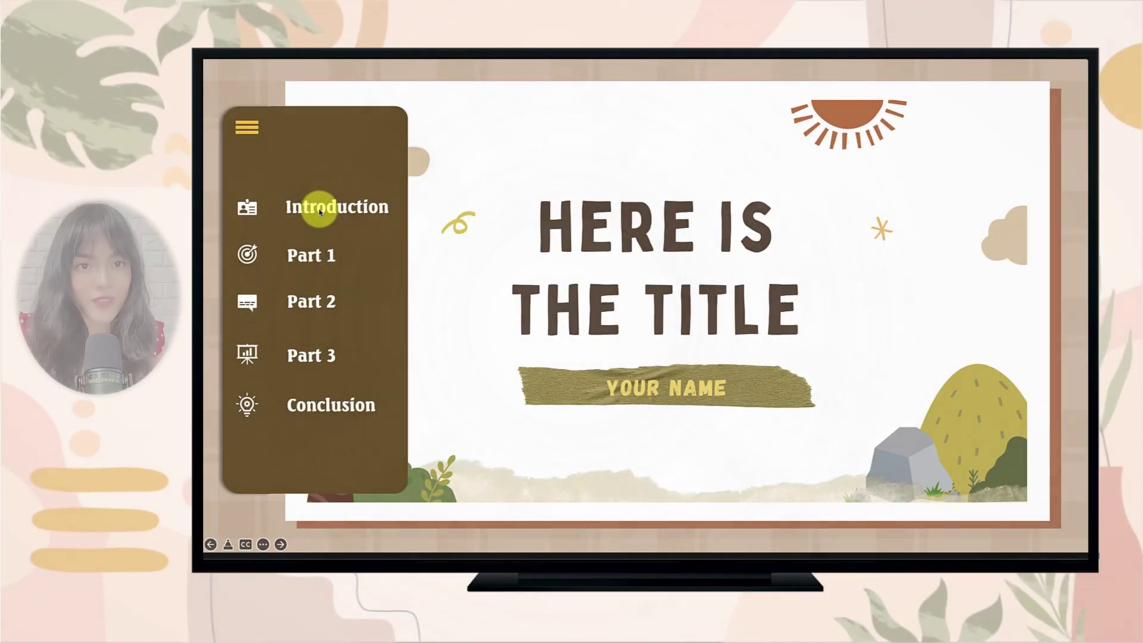
In the first deck, jump to Introduction, Part 2, Part 3 and Conclusion, then continue to the green deck.
left_click(319, 207)
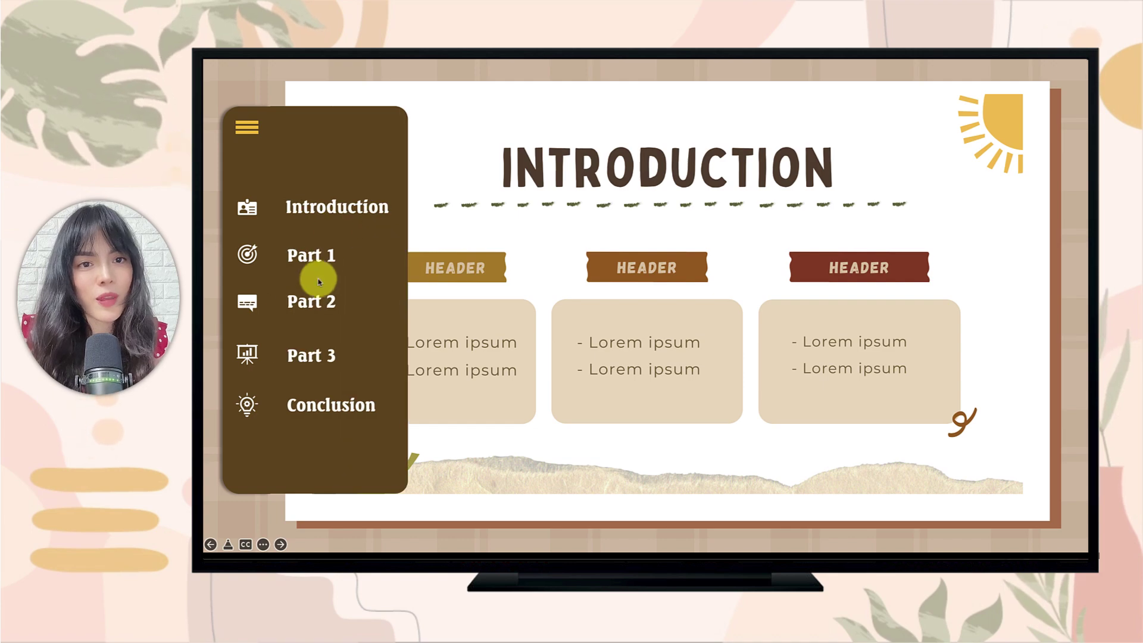
left_click(313, 304)
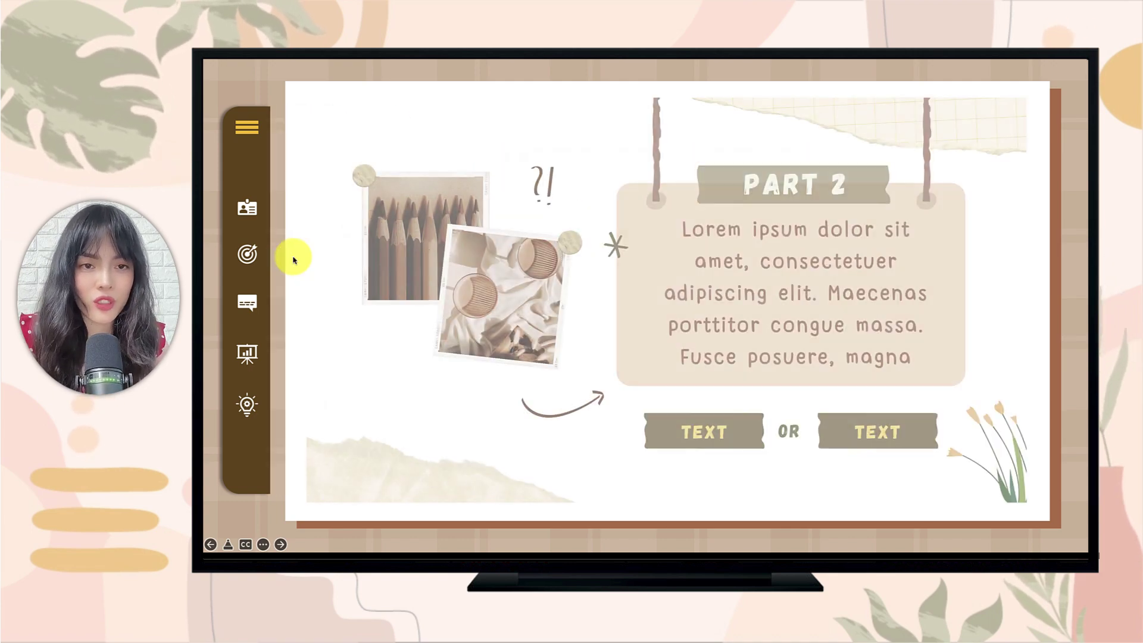
left_click(248, 138)
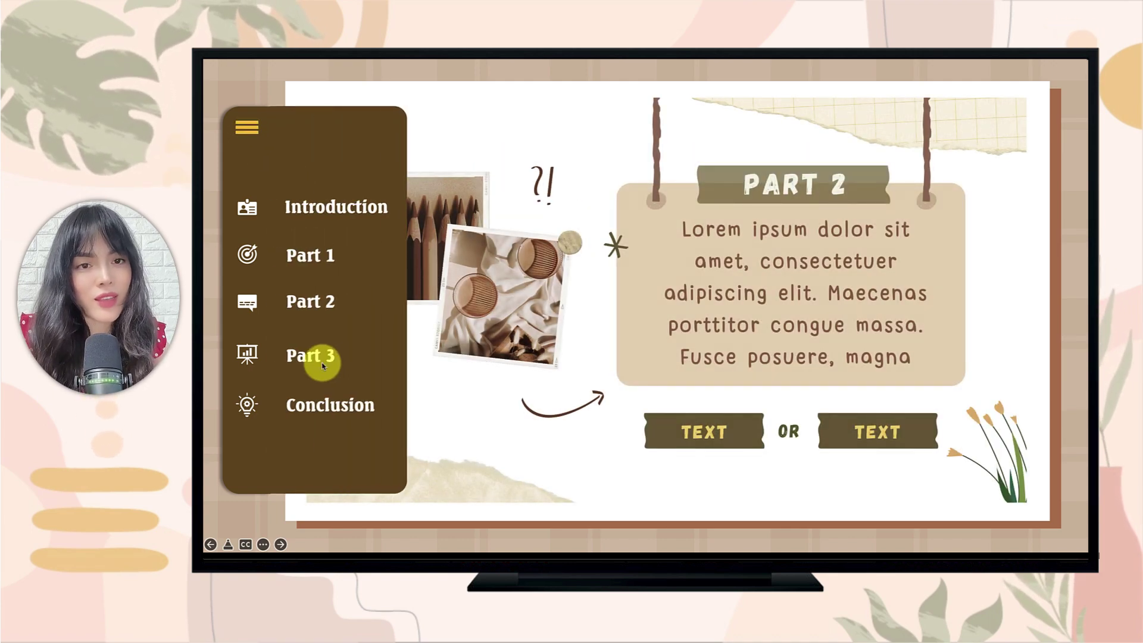
left_click(324, 357)
left_click(247, 130)
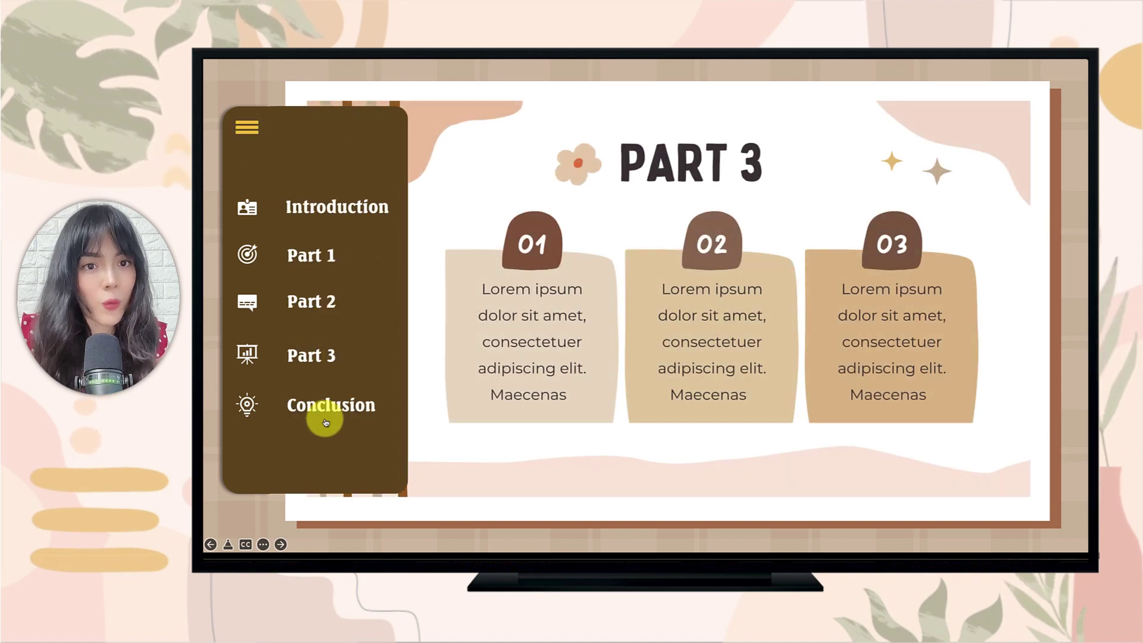
left_click(288, 444)
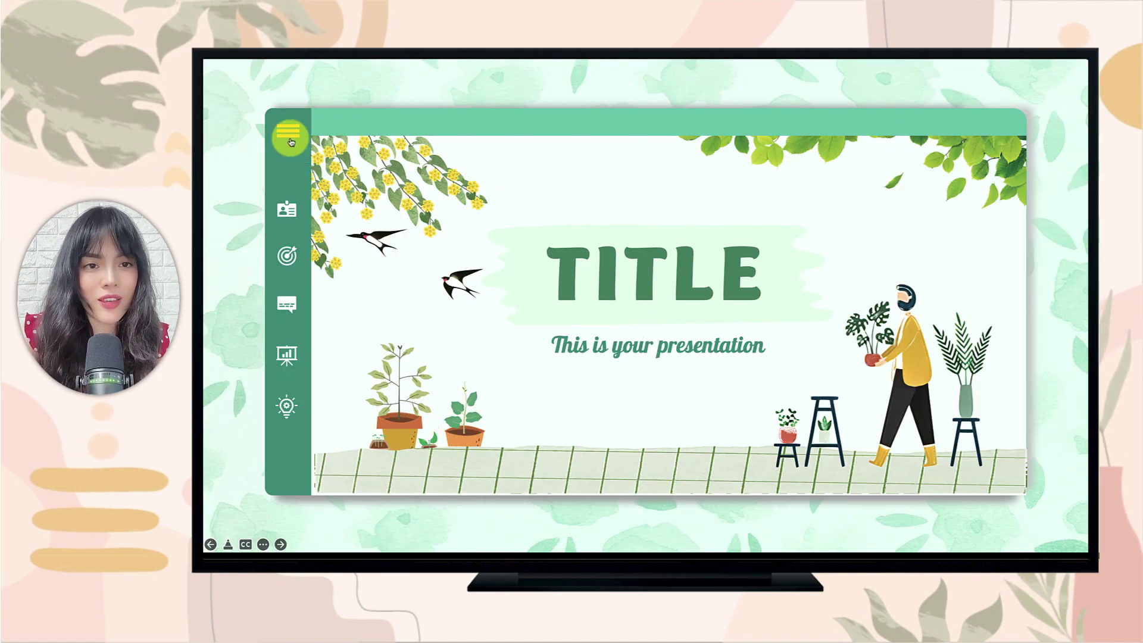
Toggle the green deck's side menu with its dimmed overlay, then jump to Introduction.
left_click(291, 142)
left_click(290, 141)
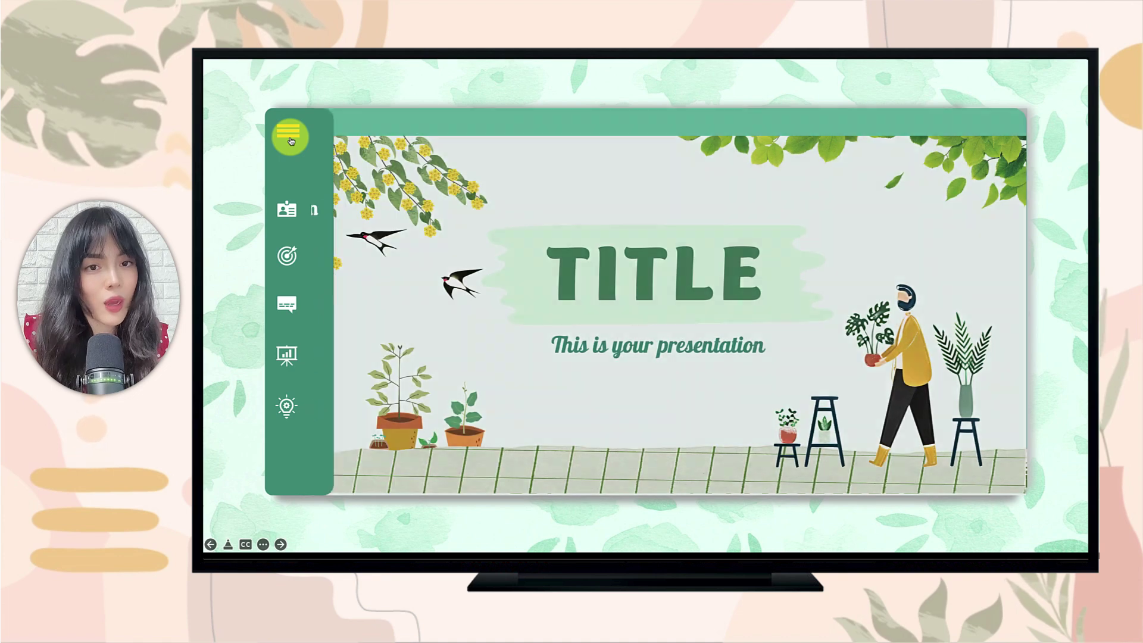
left_click(290, 141)
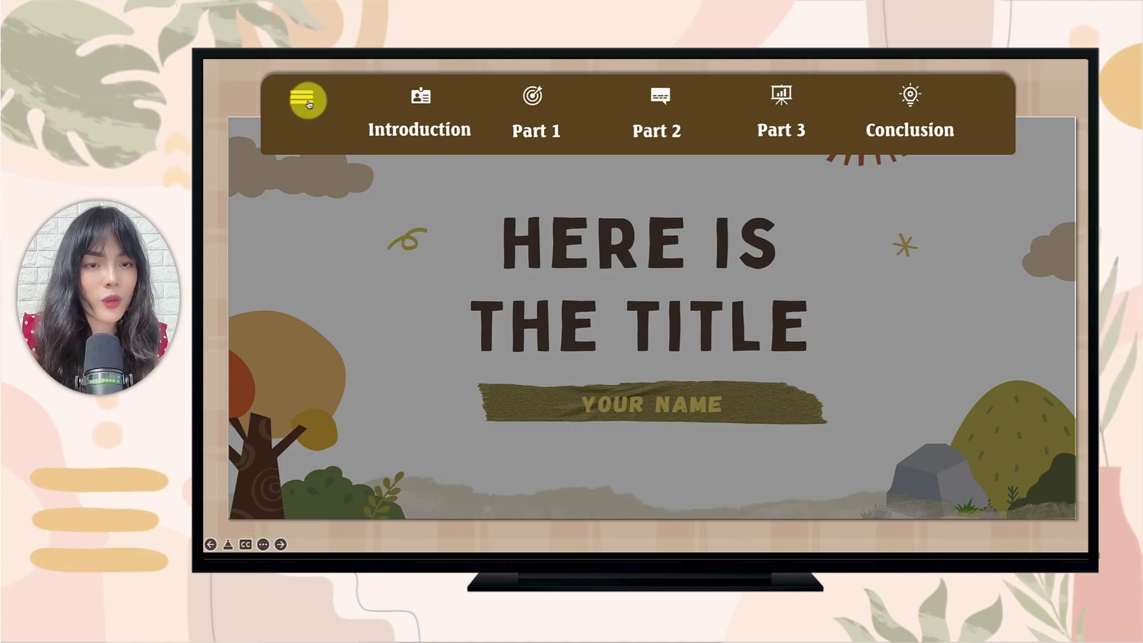
left_click(432, 132)
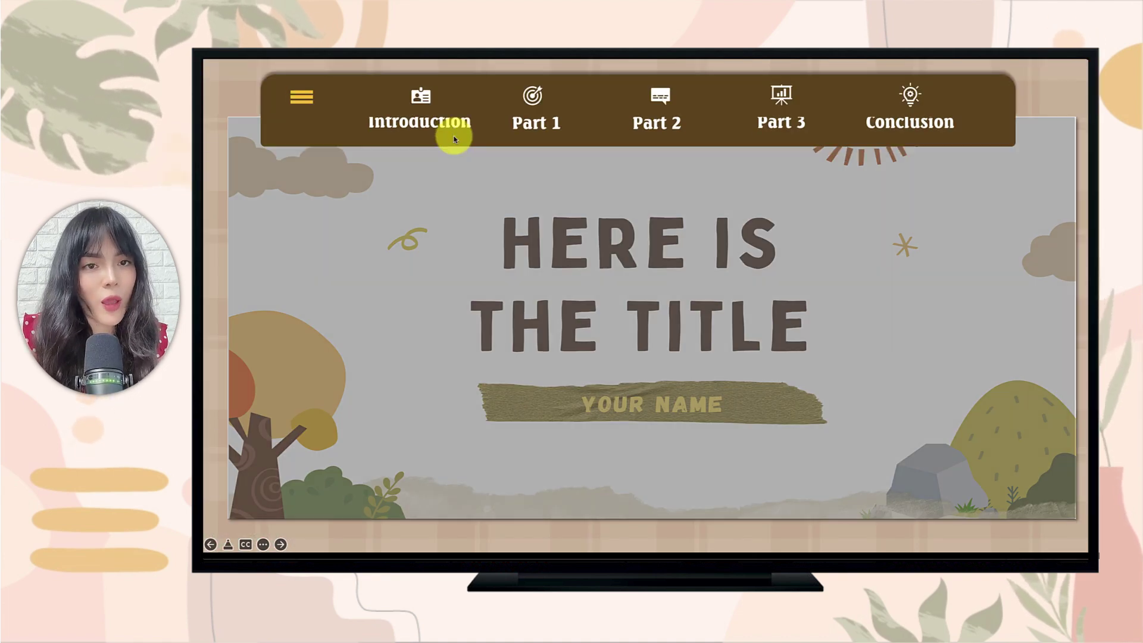
Use the expanded top menu to jump to Part 1, Part 2, Part 3 and Conclusion.
left_click(342, 101)
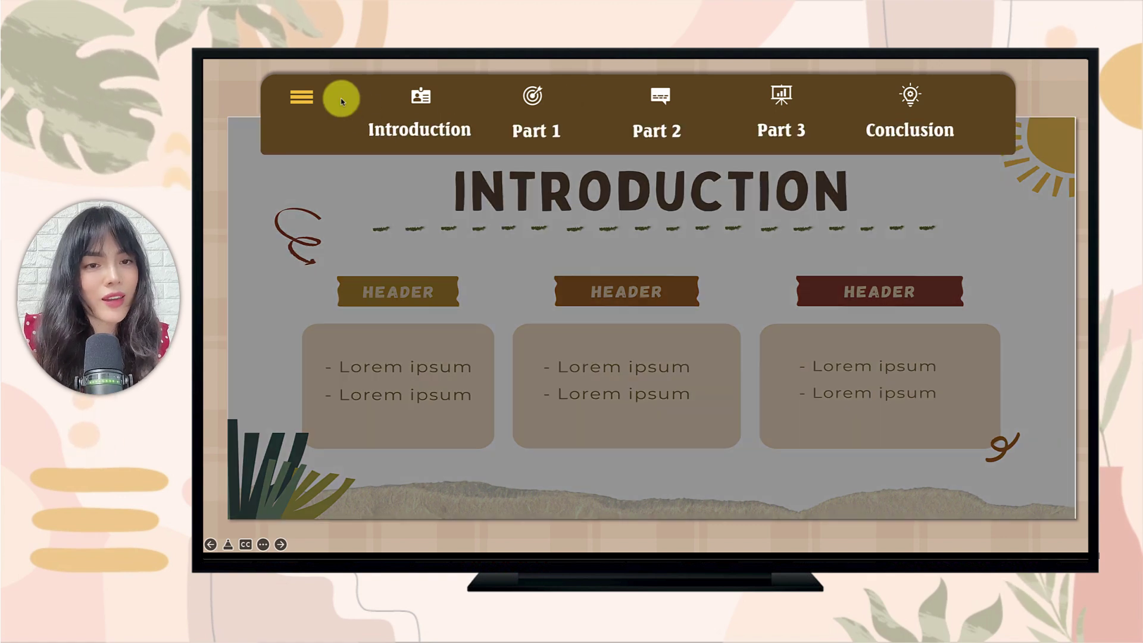
left_click(556, 141)
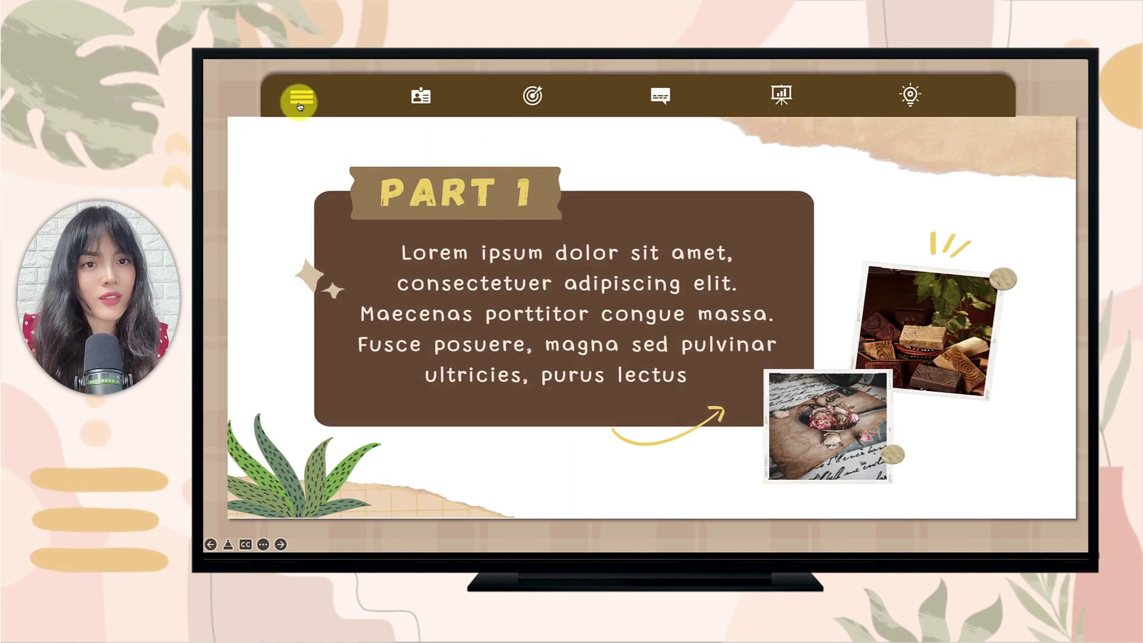
left_click(300, 102)
left_click(663, 139)
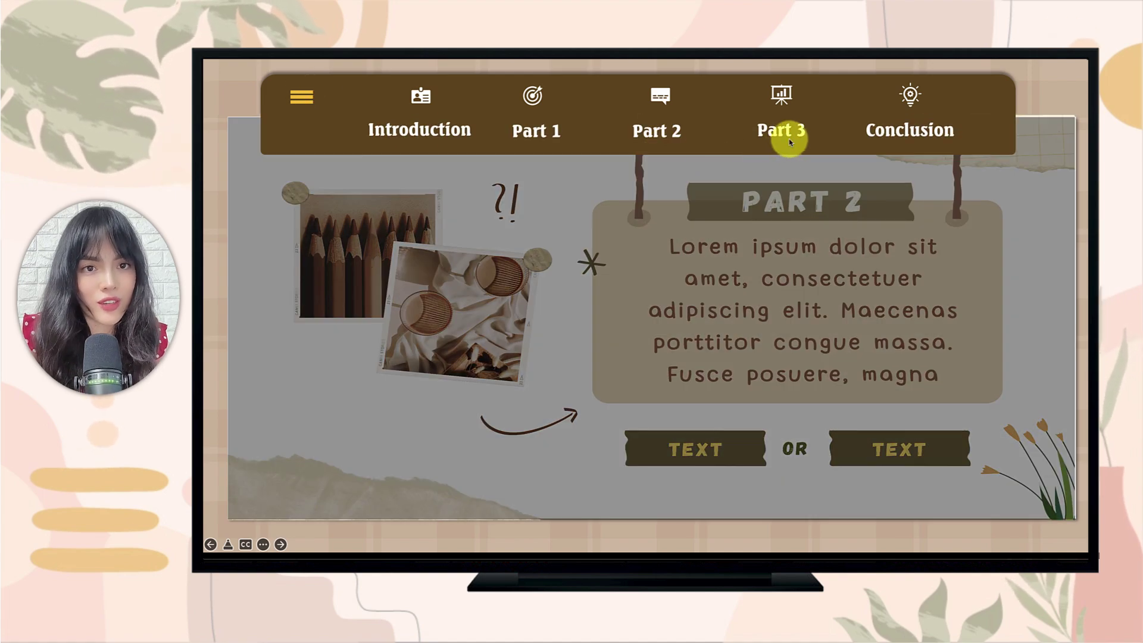
left_click(791, 142)
mouse_move(909, 125)
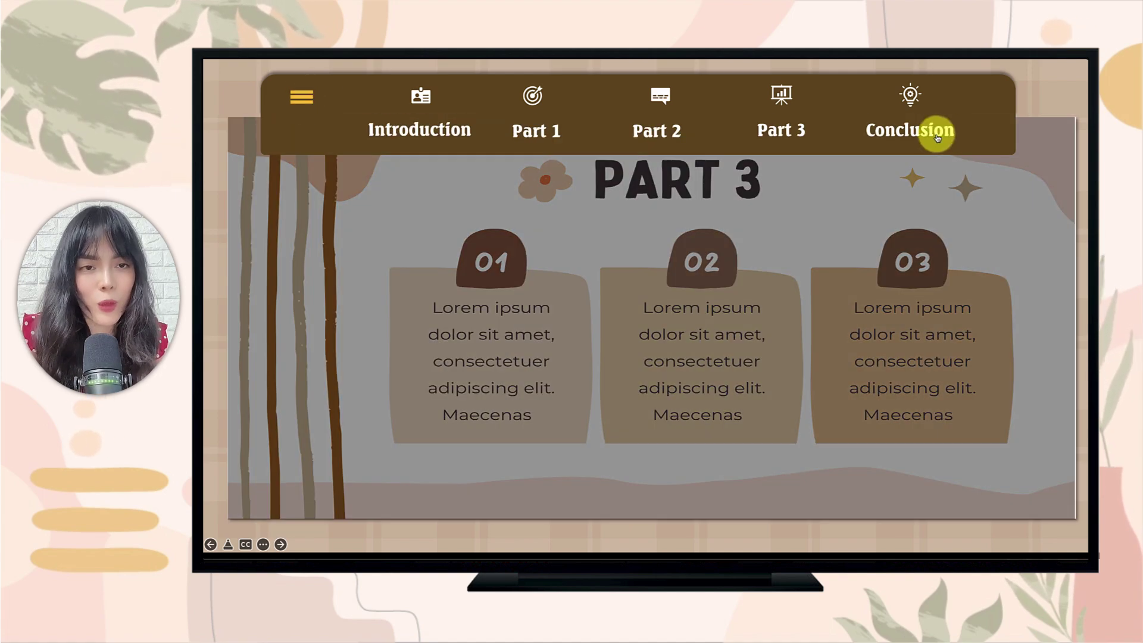
left_click(937, 138)
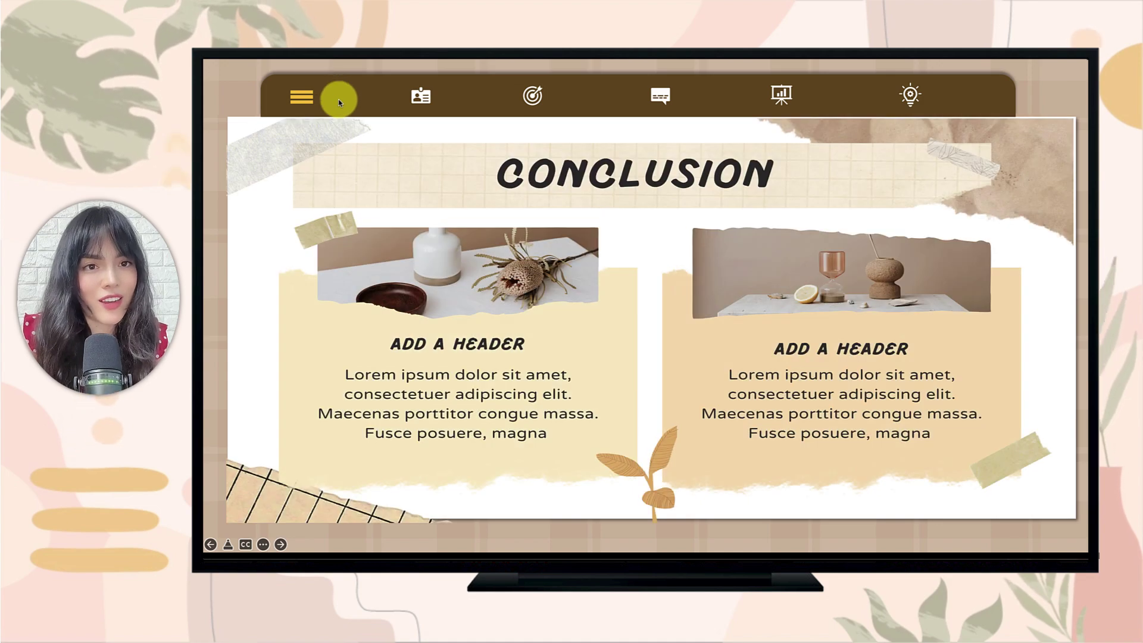
Toggle the dimming side menu, then jump through Part 1, Part 2, Part 3 and Conclusion.
left_click(290, 141)
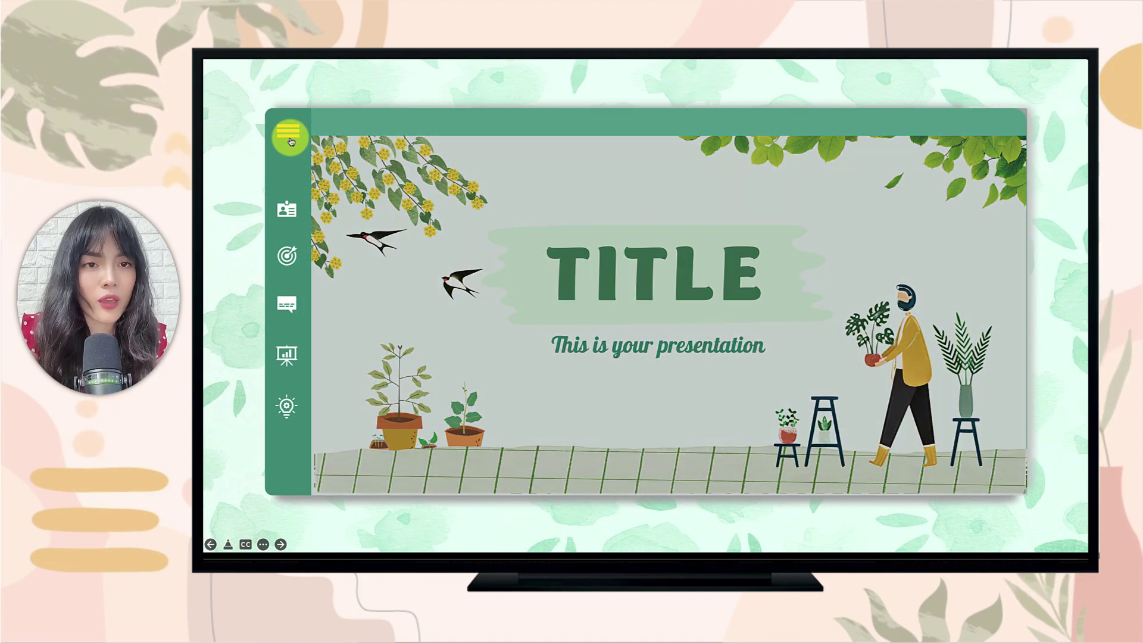
left_click(290, 141)
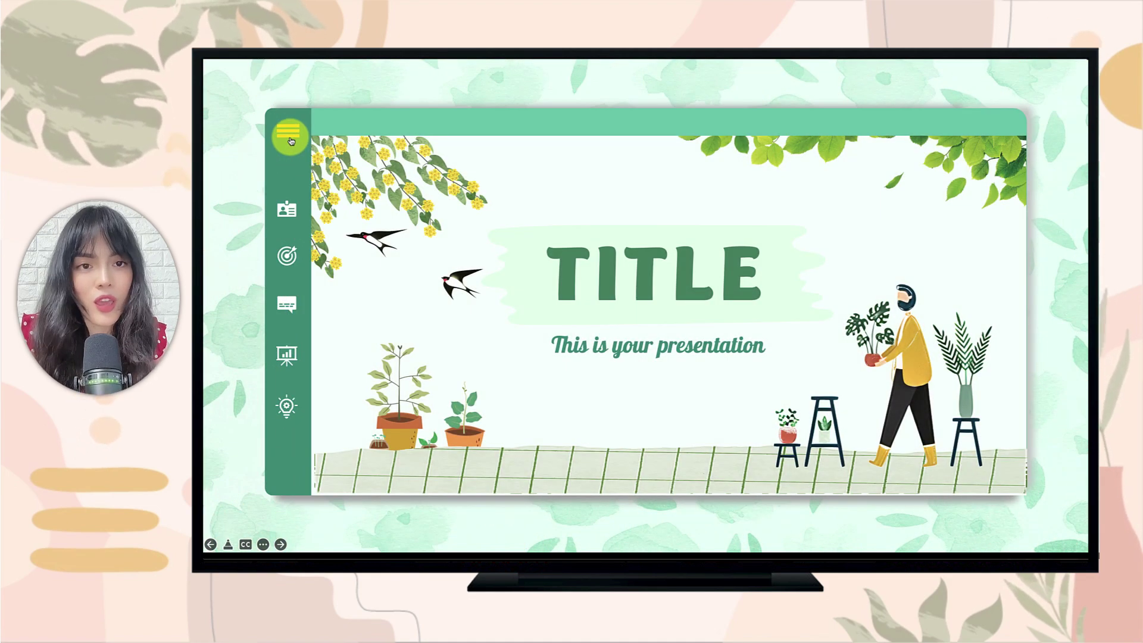
left_click(291, 141)
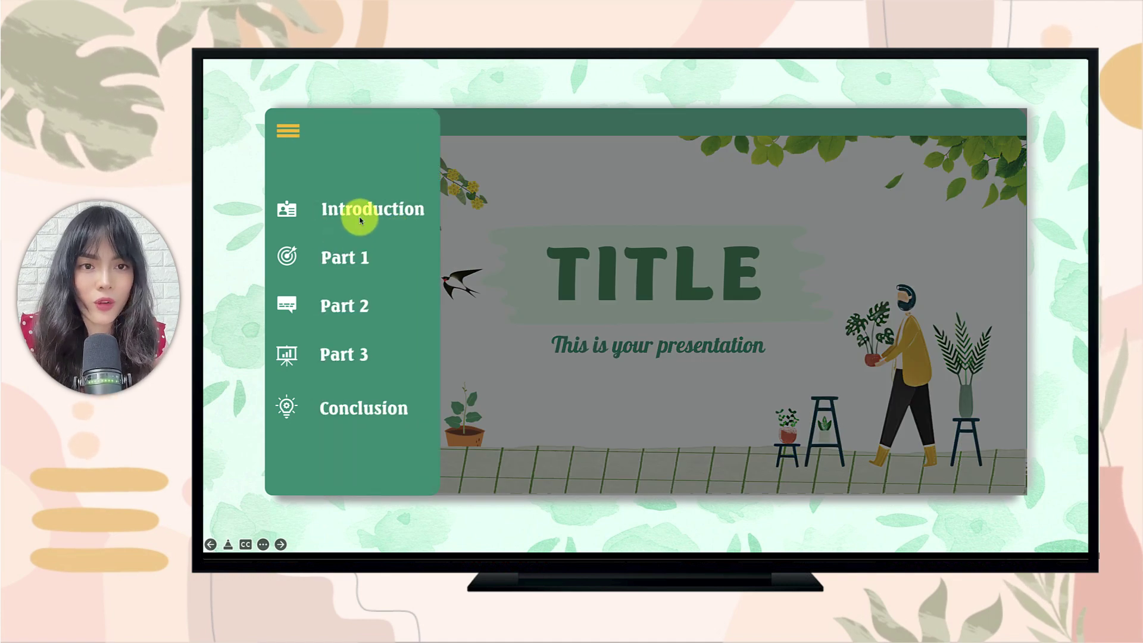
left_click(359, 220)
left_click(292, 139)
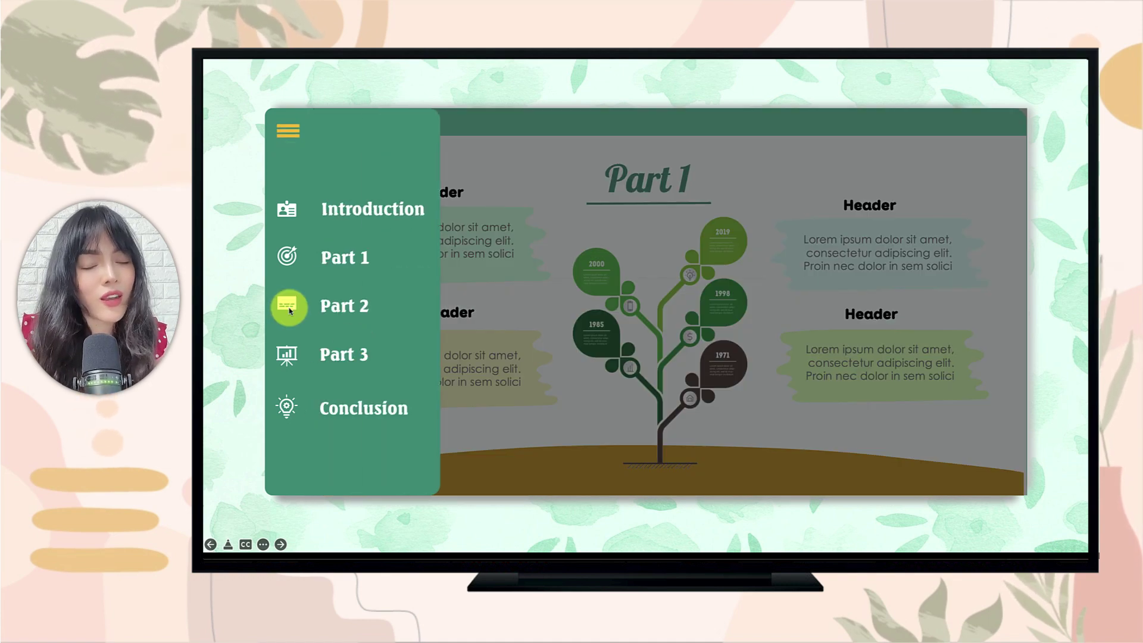
left_click(290, 308)
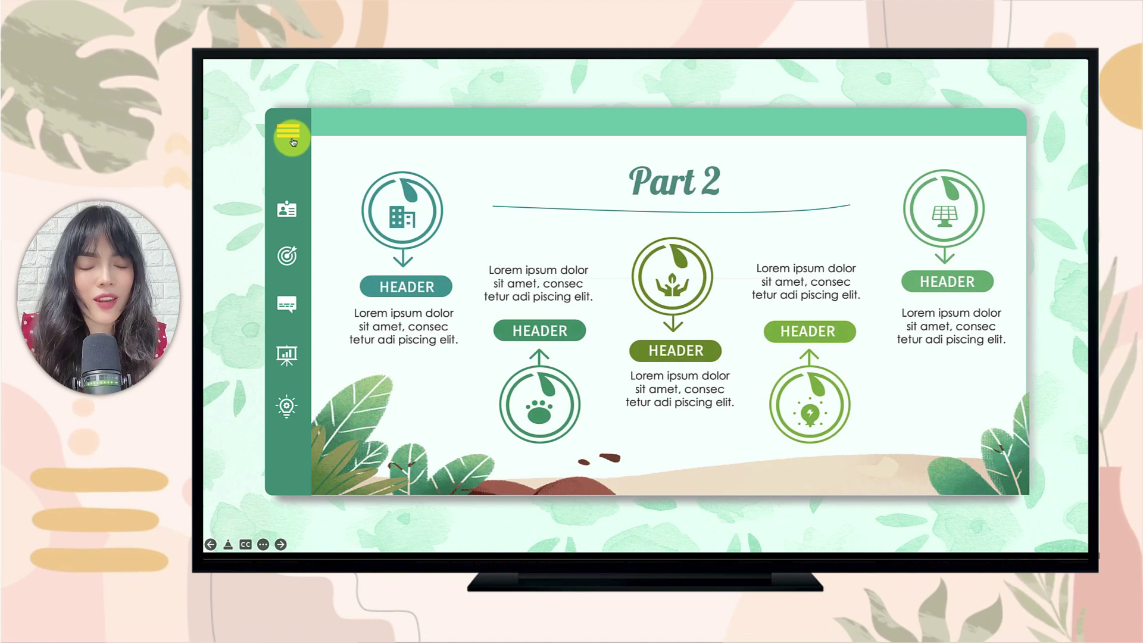
left_click(292, 142)
left_click(288, 355)
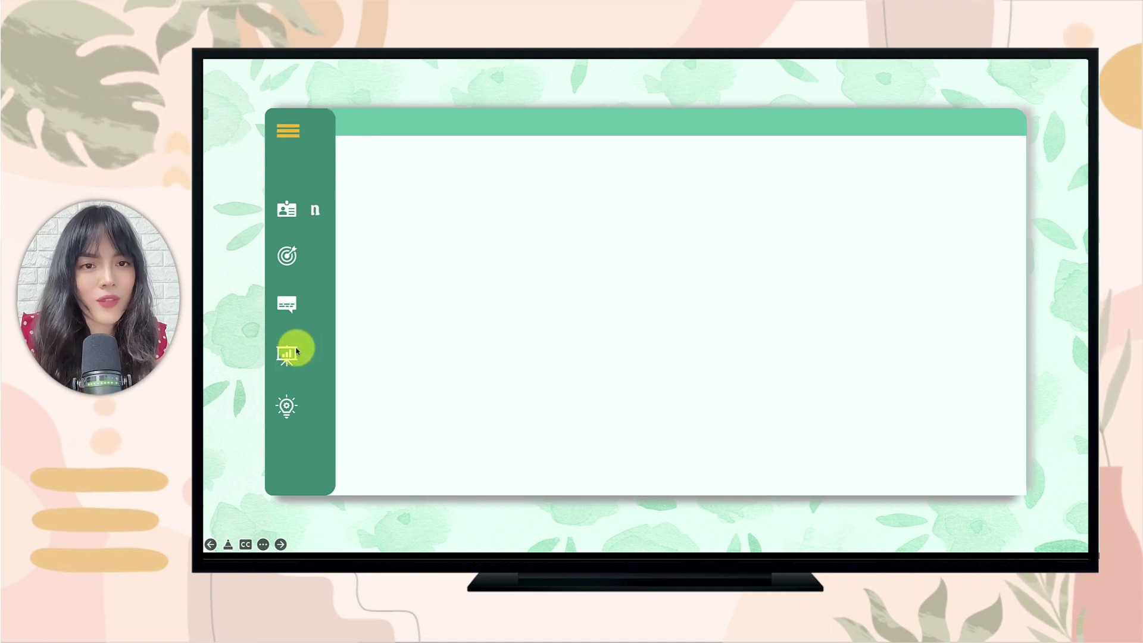
left_click(288, 131)
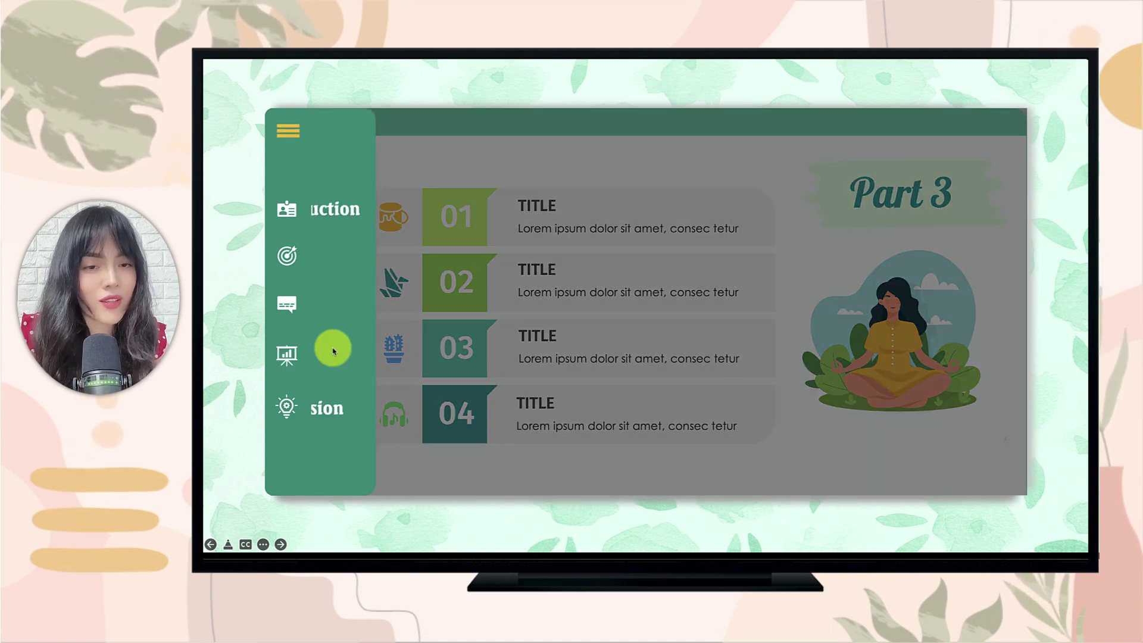
left_click(292, 413)
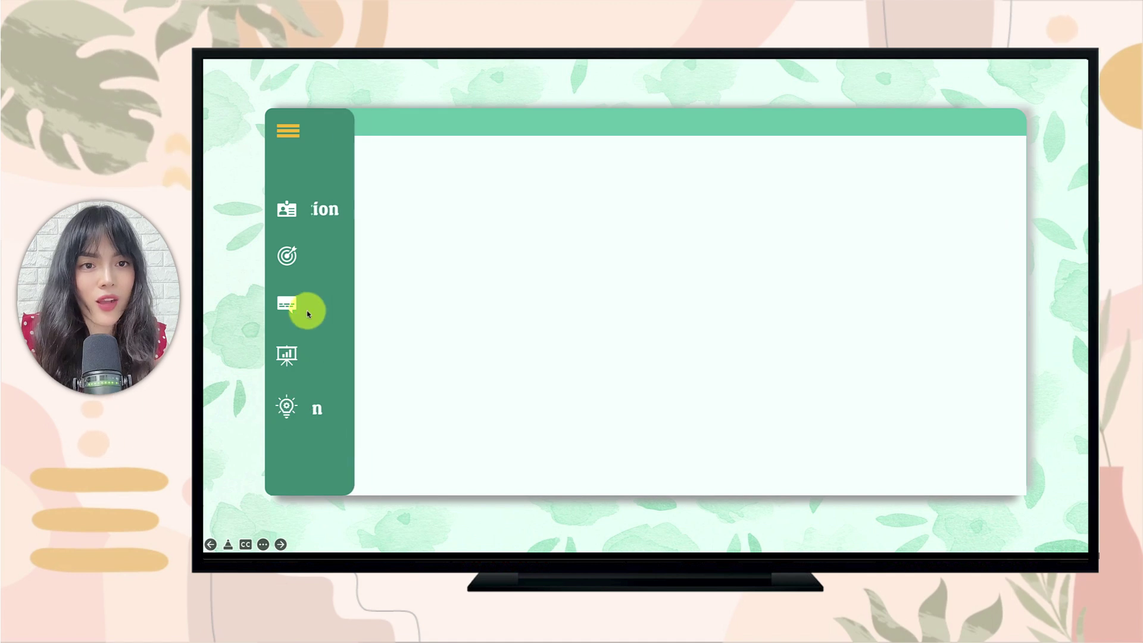
Return to the brown deck's title and jump to Introduction, Part 2, Part 3 and Conclusion.
left_click(294, 137)
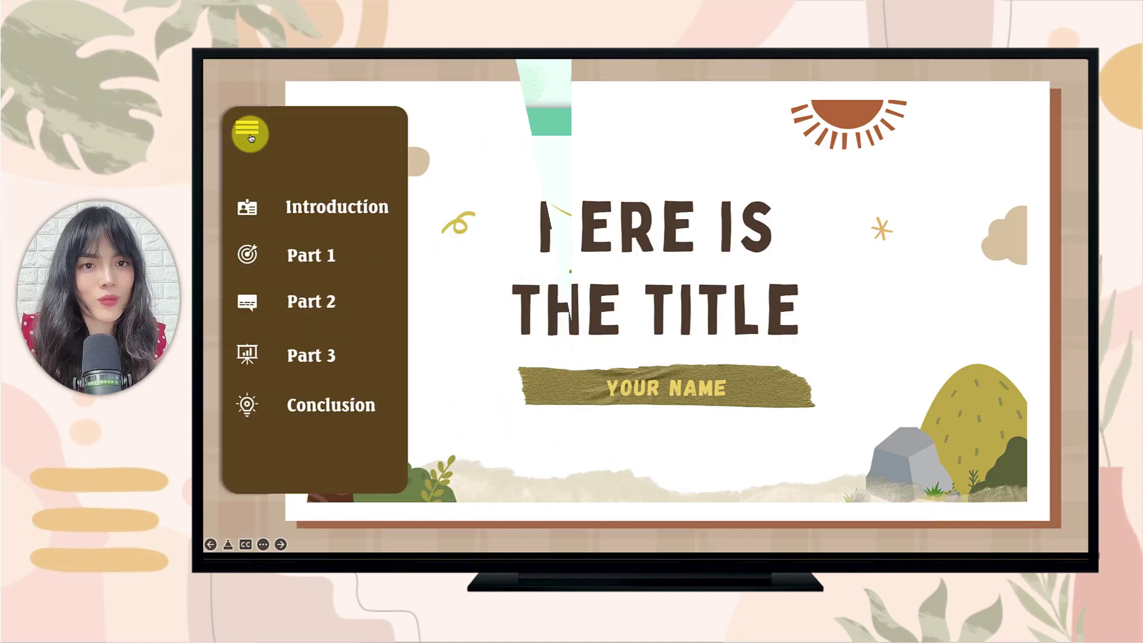
left_click(320, 211)
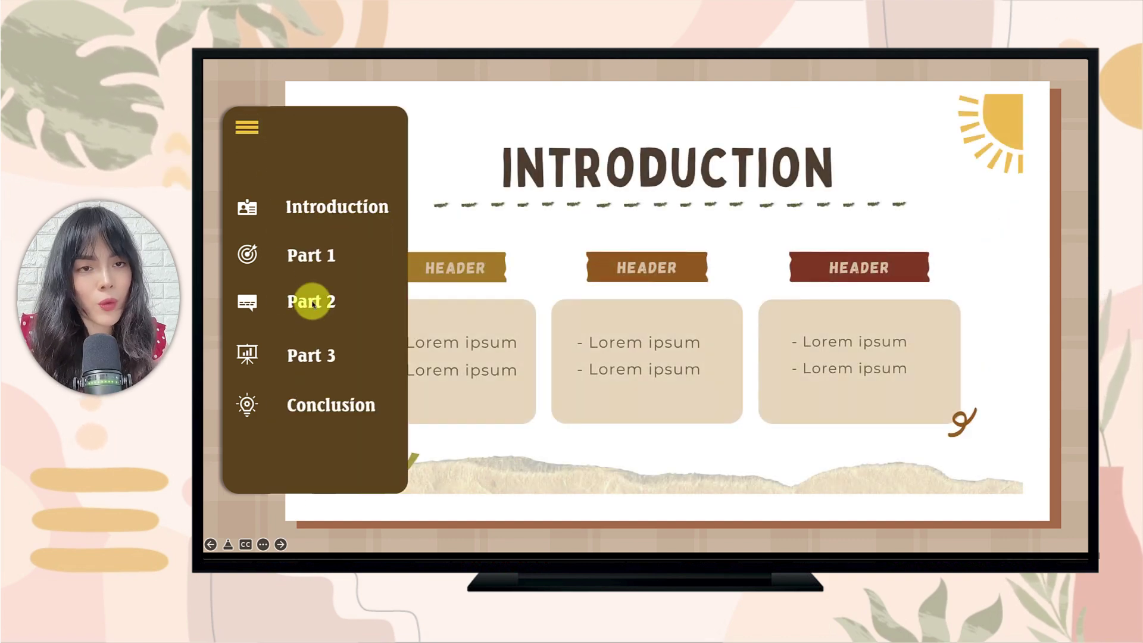
left_click(313, 302)
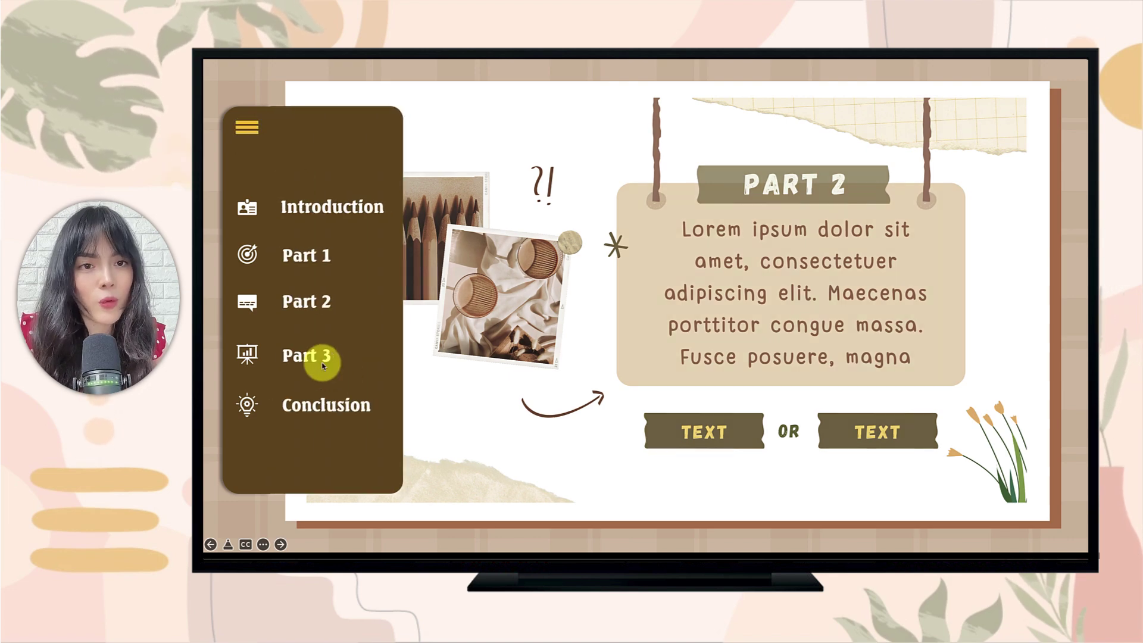
left_click(323, 365)
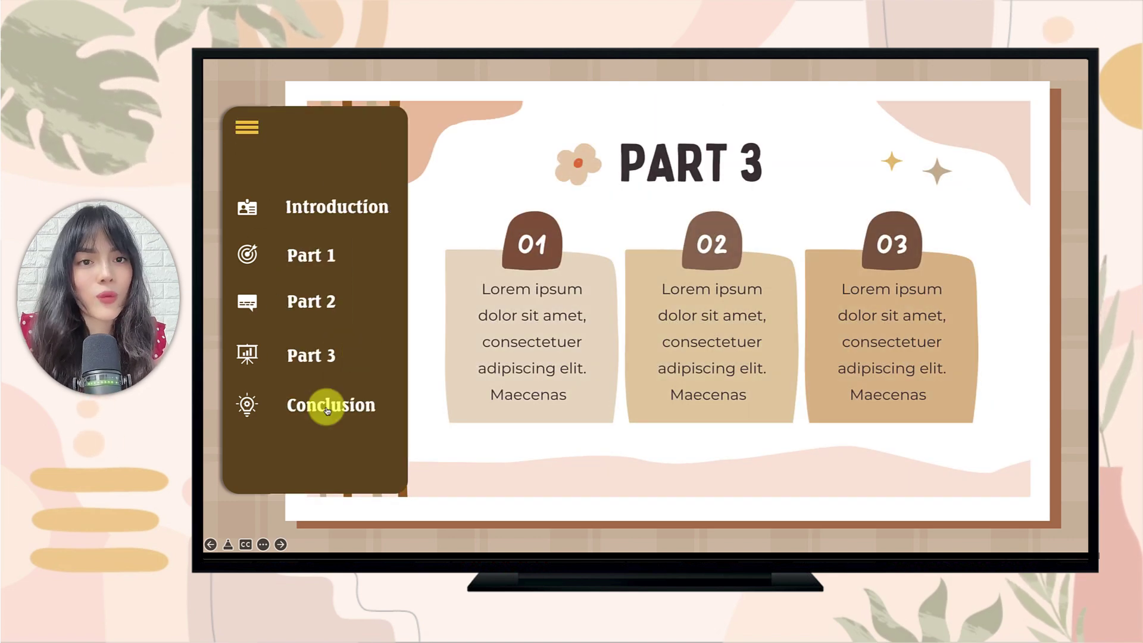
left_click(328, 407)
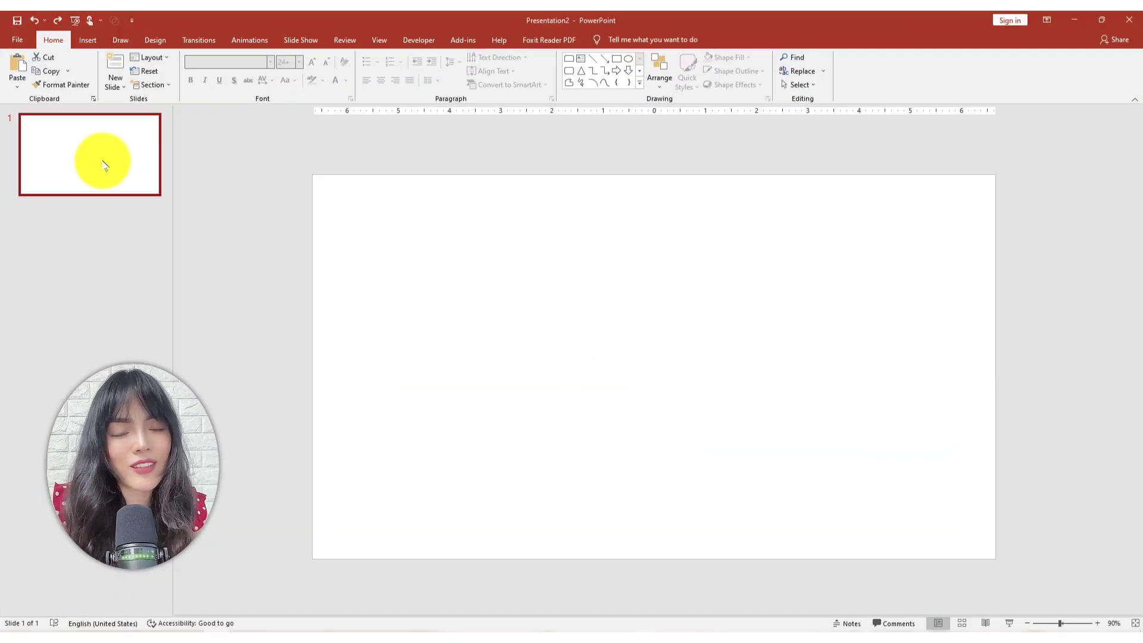
Add a second slide with the mint floral picture stretched to fill it, and copy the picture.
key("Return")
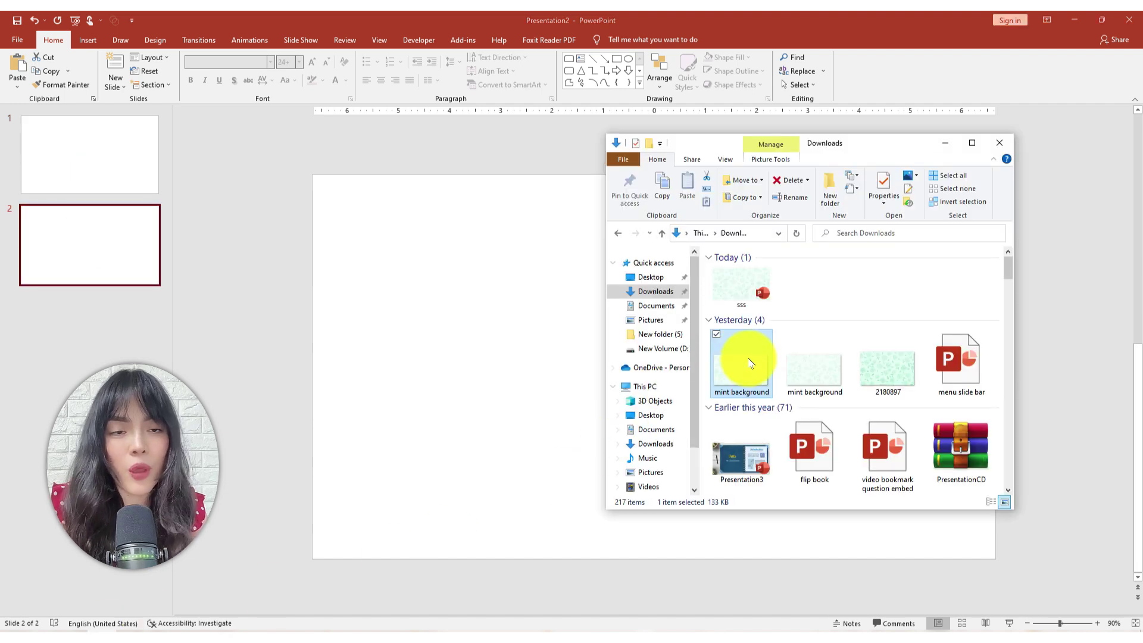
mouse_move(693, 369)
left_mouse_down()
mouse_move(681, 366)
mouse_move(1001, 194)
left_mouse_up()
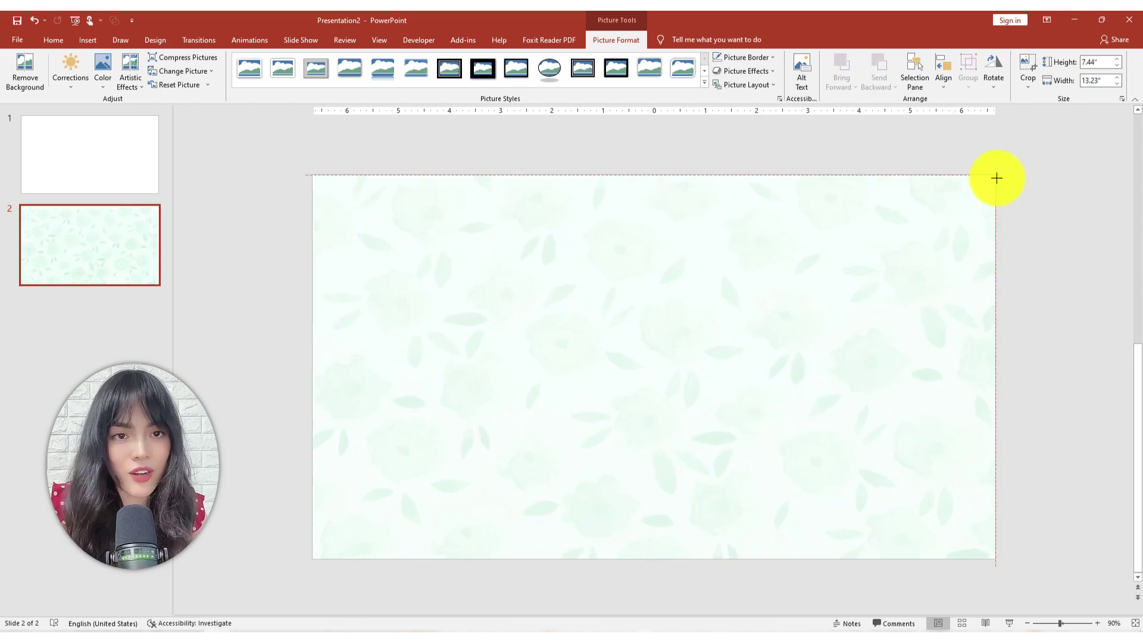
left_click_drag(1002, 194, 994, 177)
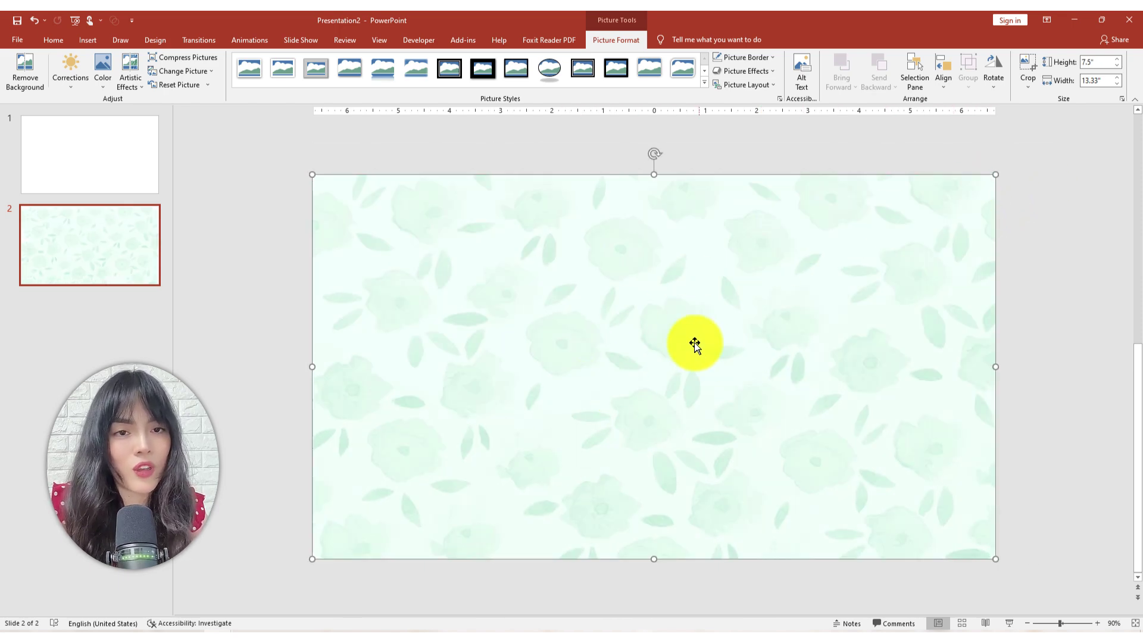
key("ctrl+c")
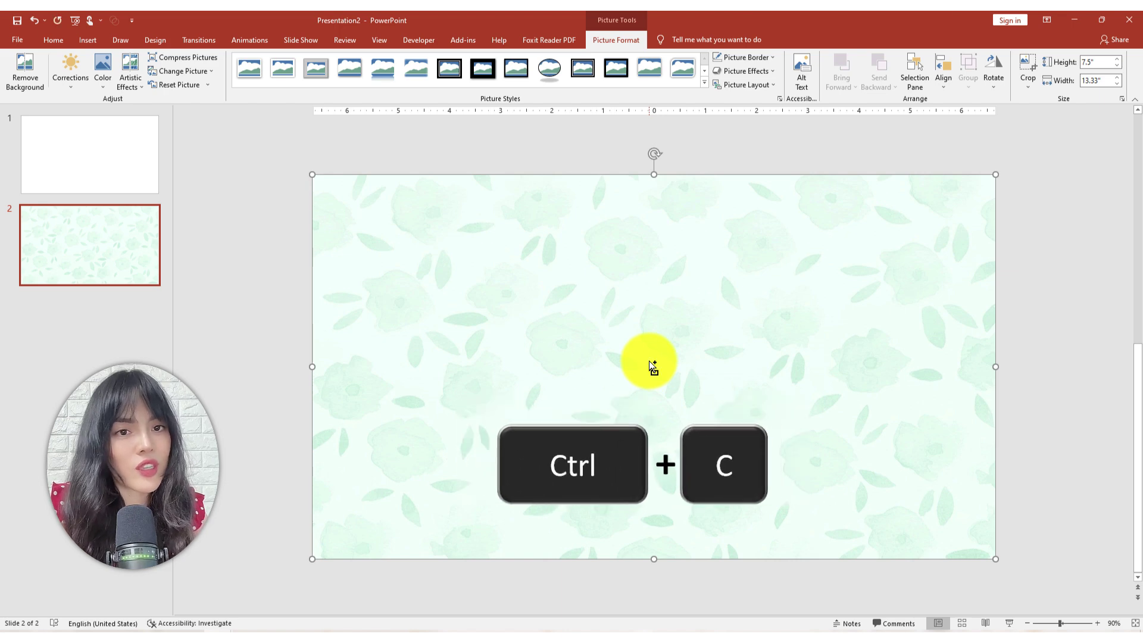
Set slide 1's background to a picture fill using the copied floral image.
left_click(131, 181)
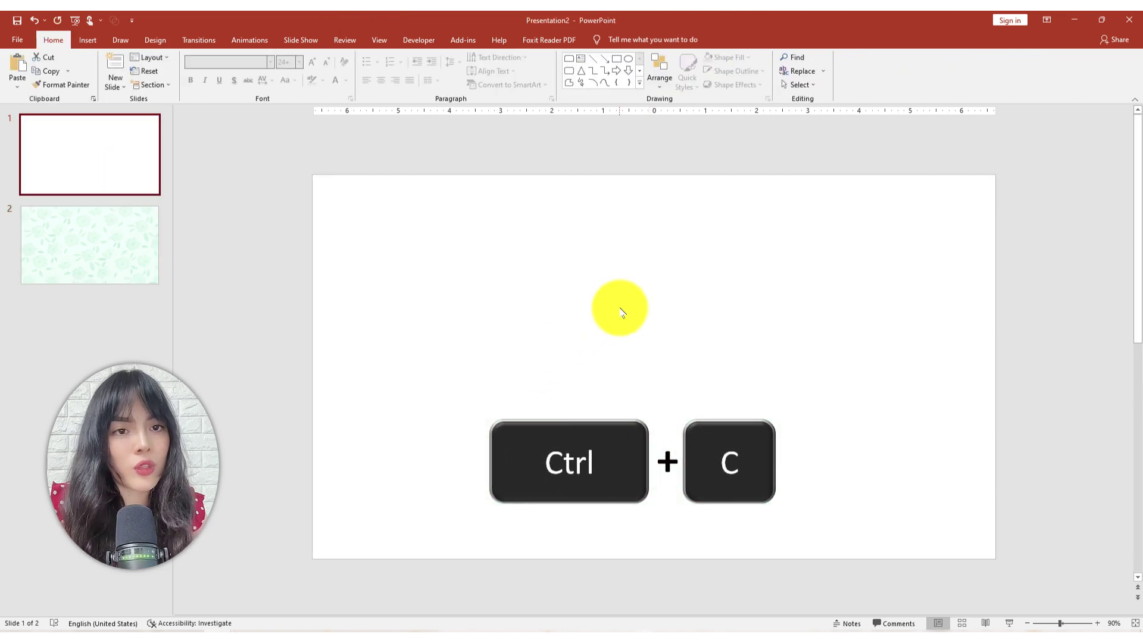
right_click(640, 287)
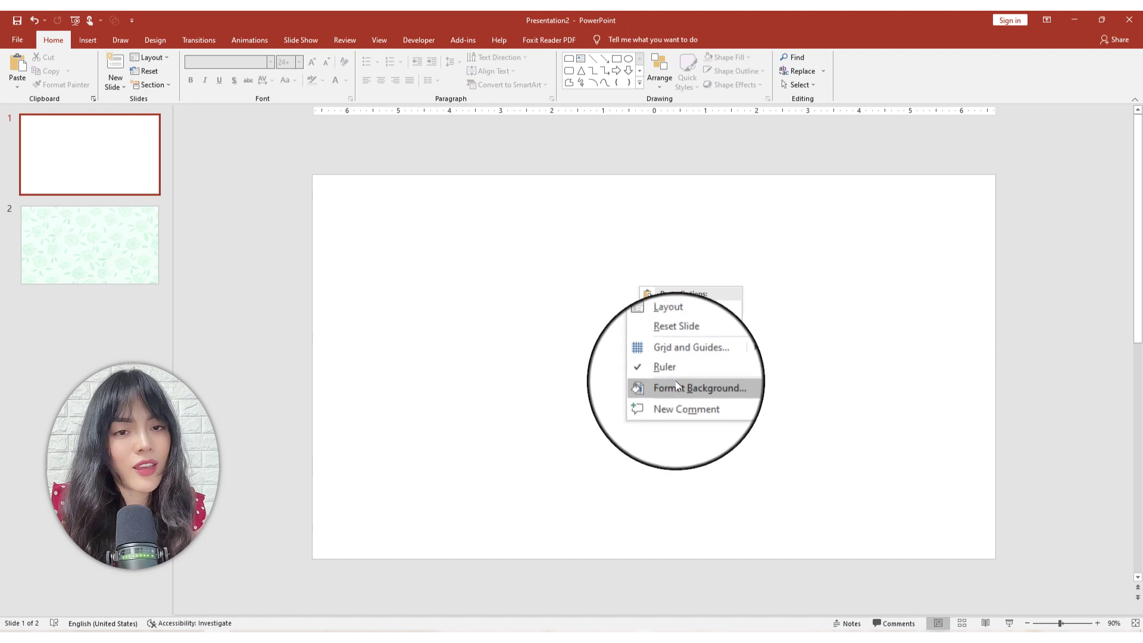
left_click(677, 384)
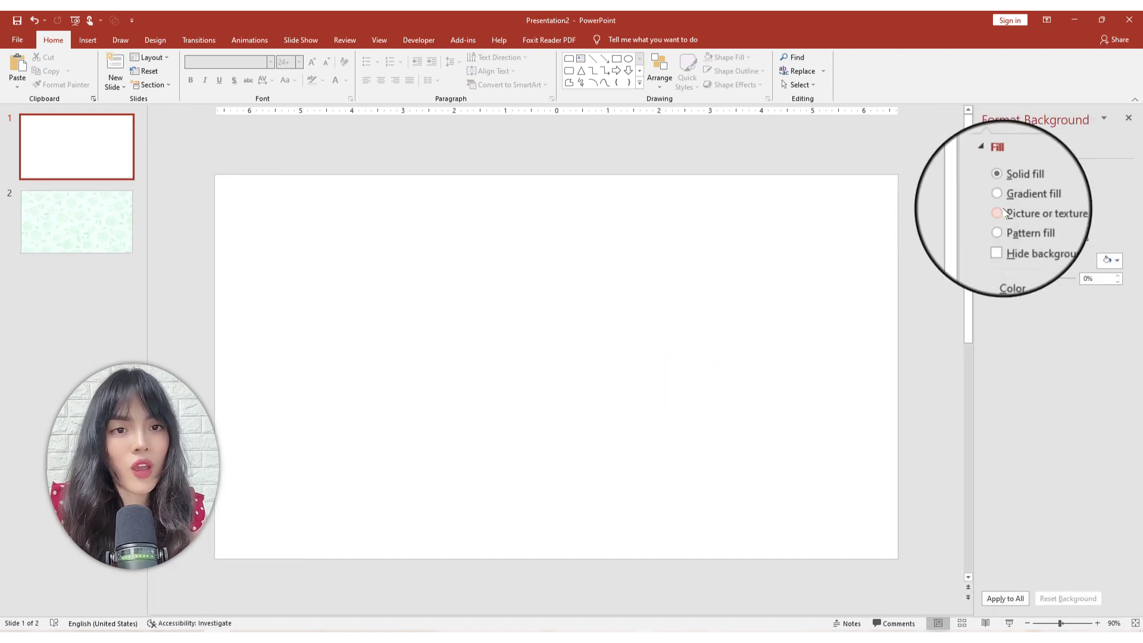
left_click(1004, 213)
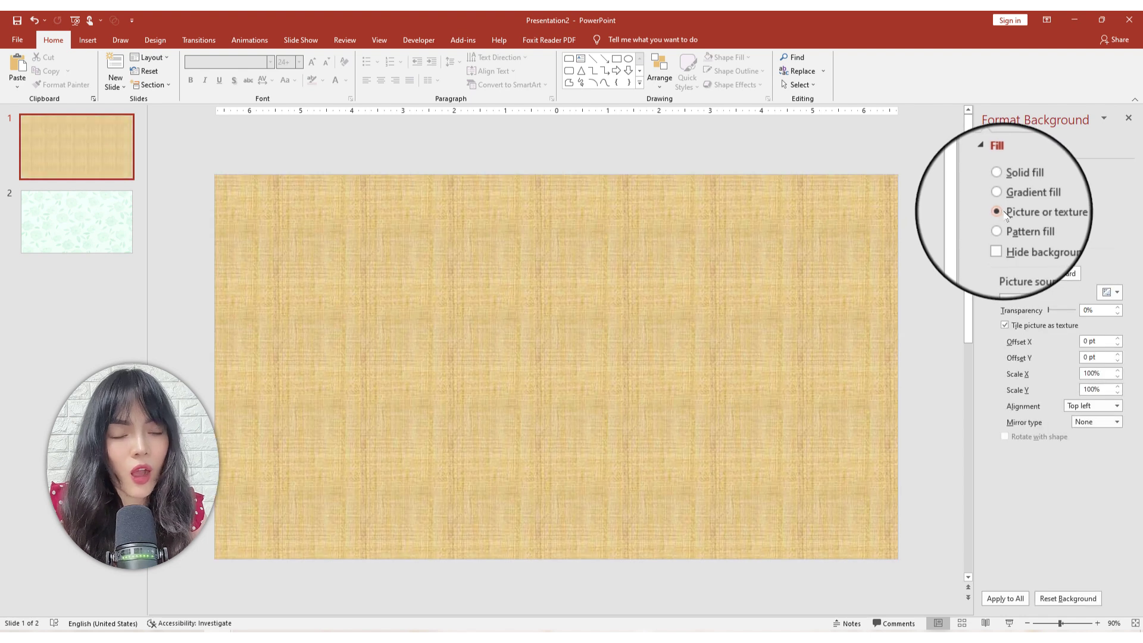
left_click(1063, 275)
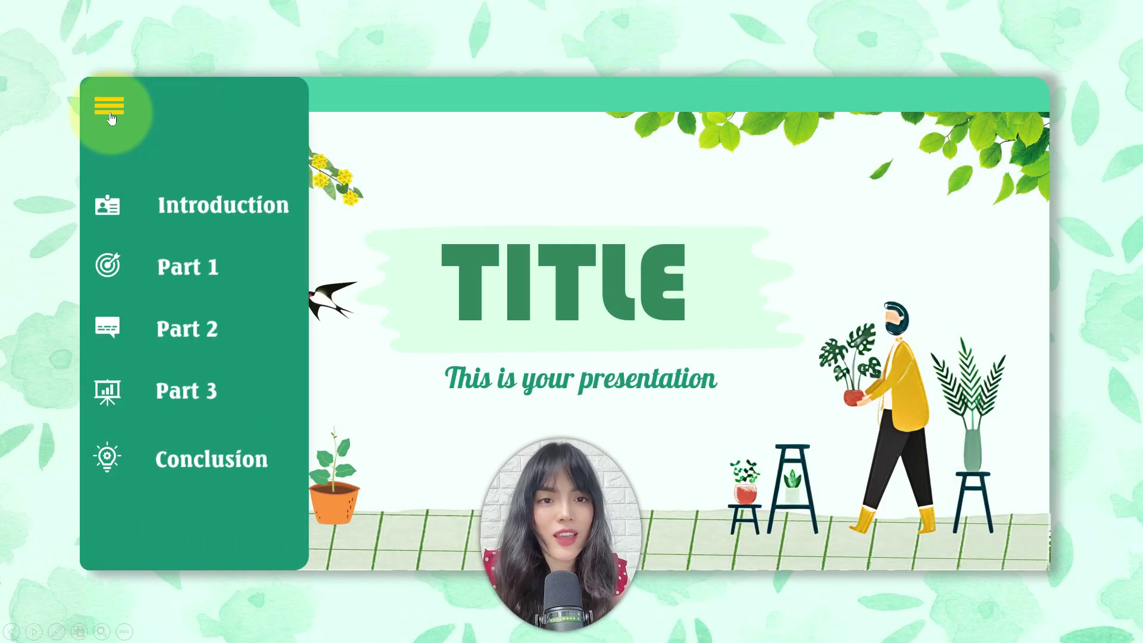
Bring up the Shapes gallery from the Insert tab.
left_click(110, 110)
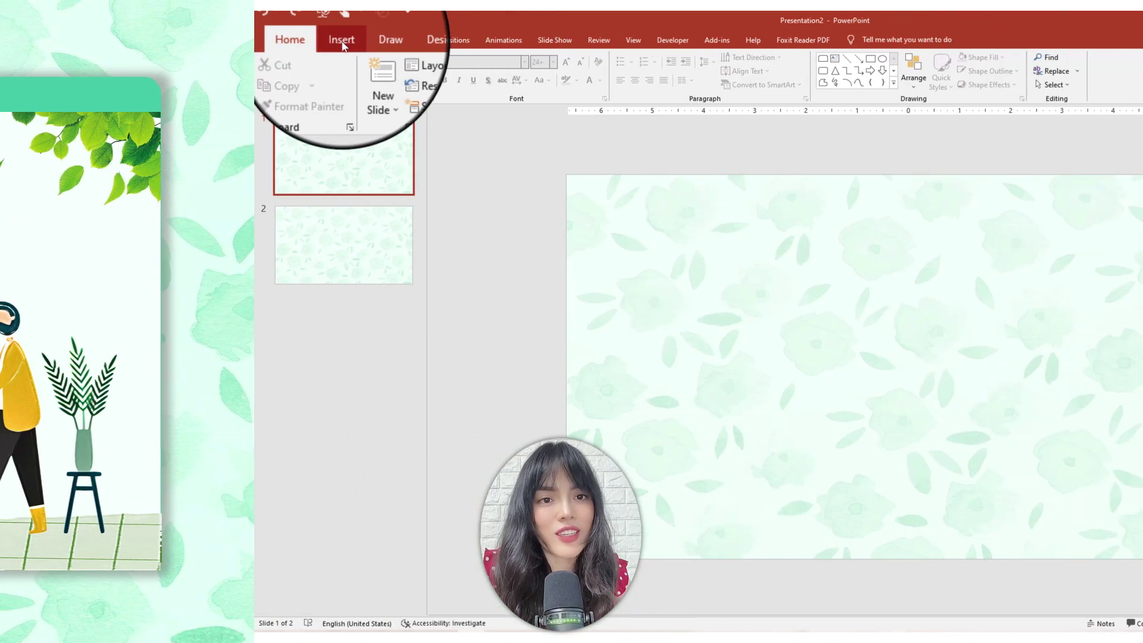
left_click(344, 46)
left_click(184, 70)
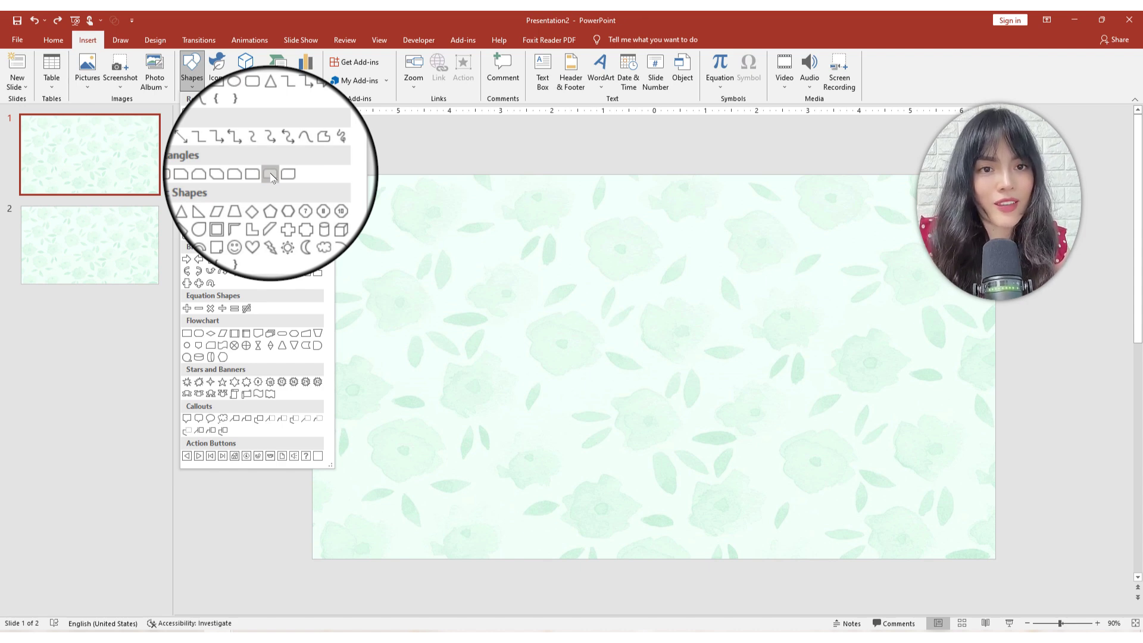
Draw a Round Same Side Corner Rectangle with a teal green fill and no outline.
left_click(271, 176)
left_click_drag(534, 298, 870, 367)
left_click_drag(725, 345, 694, 345)
mouse_move(840, 298)
left_mouse_down()
mouse_move(814, 300)
mouse_move(824, 298)
left_mouse_up()
left_click(441, 58)
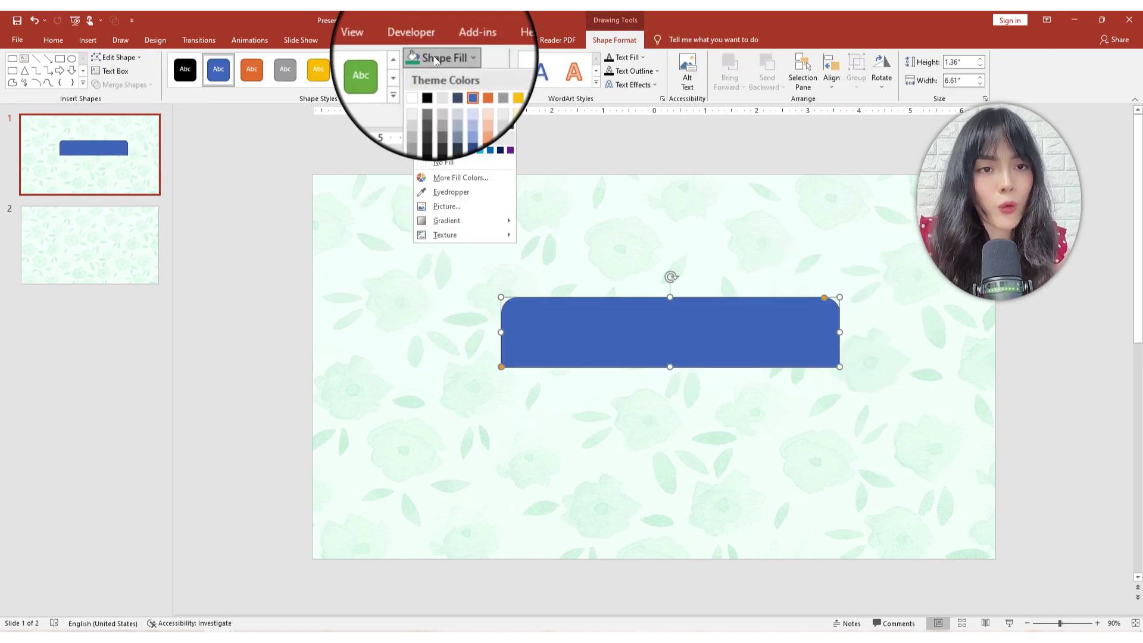
left_click(421, 59)
left_click(448, 71)
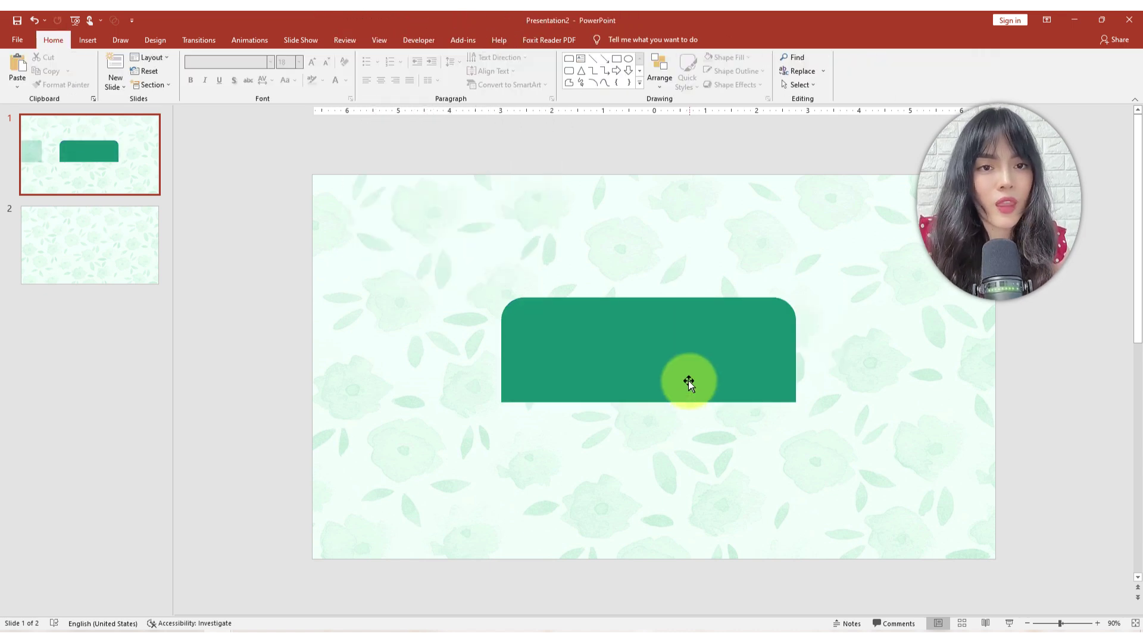
left_click(727, 351)
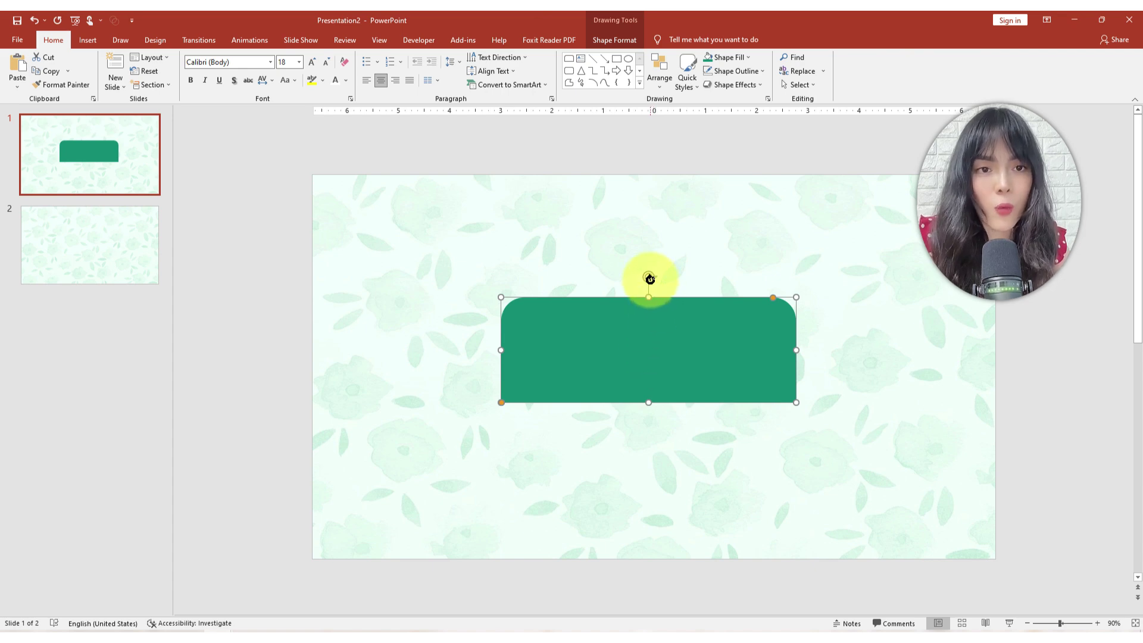
Rotate the panel upright and move it to the slide's left edge.
left_click_drag(650, 279, 698, 351)
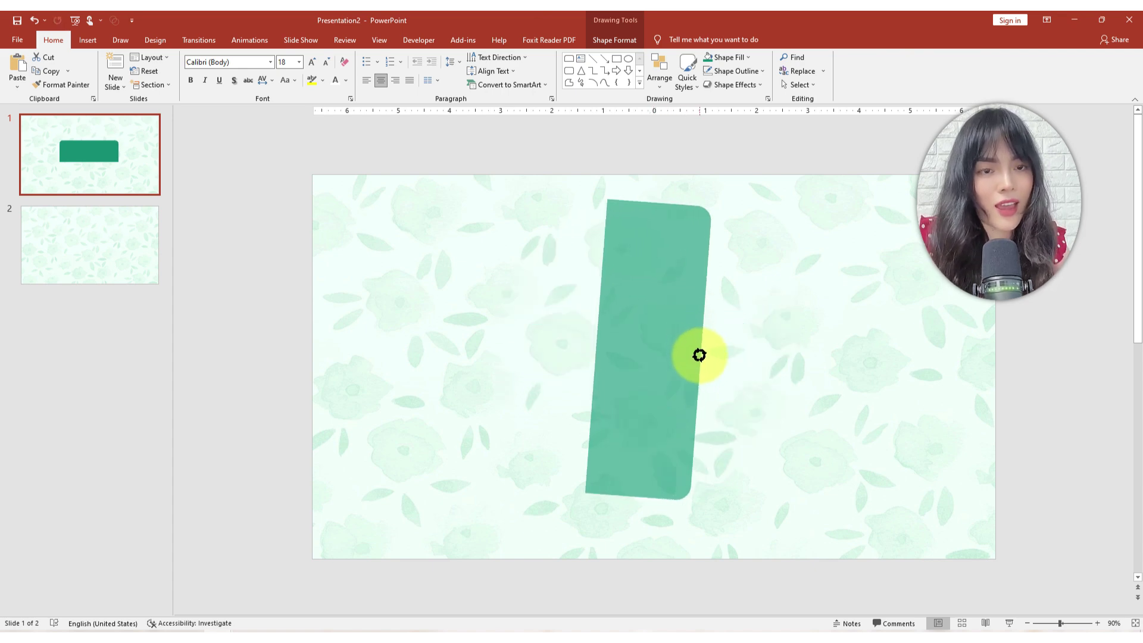
left_click_drag(661, 419, 386, 440)
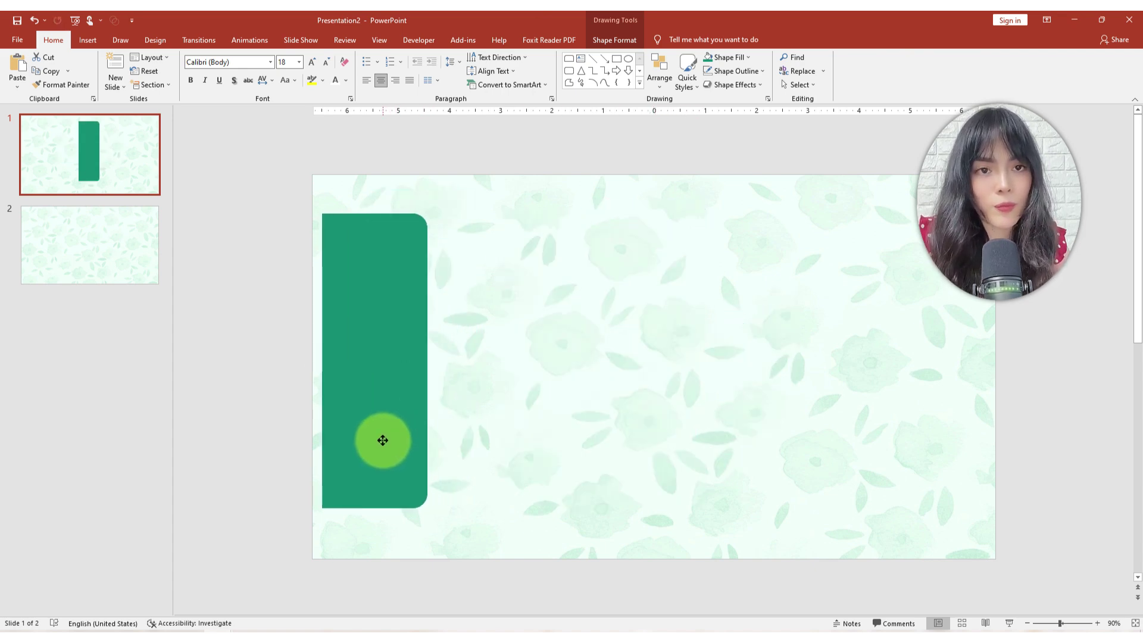
left_click(87, 40)
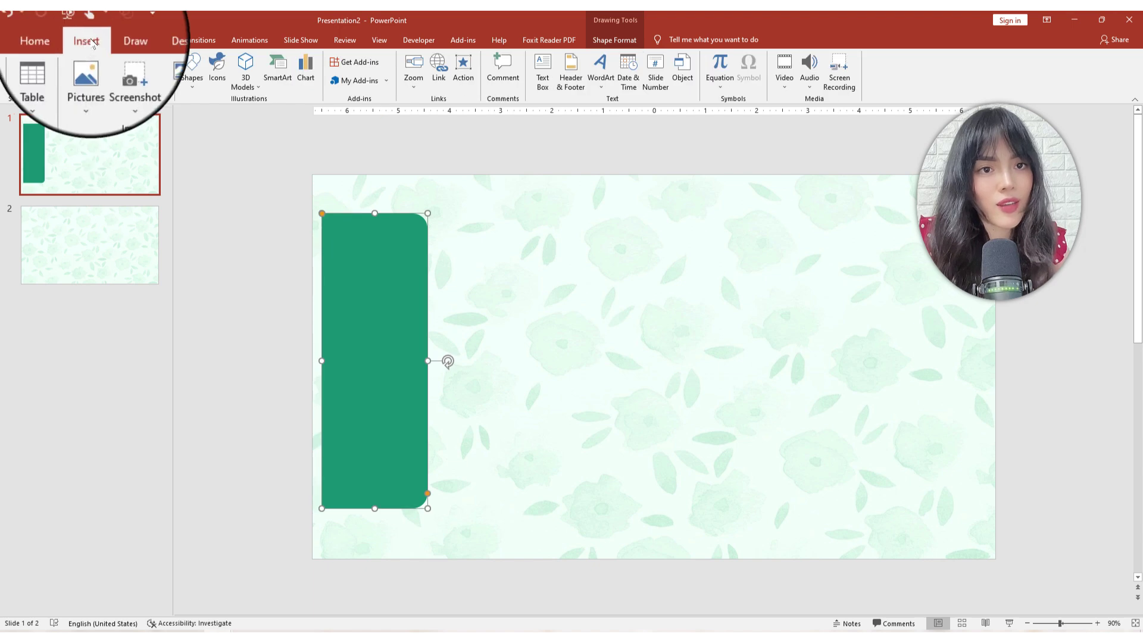
Add text boxes labelled Introduction, Part 1, Part 2, Part 3 and Conclusion.
left_click(537, 69)
left_click(446, 293)
type("Introduction")
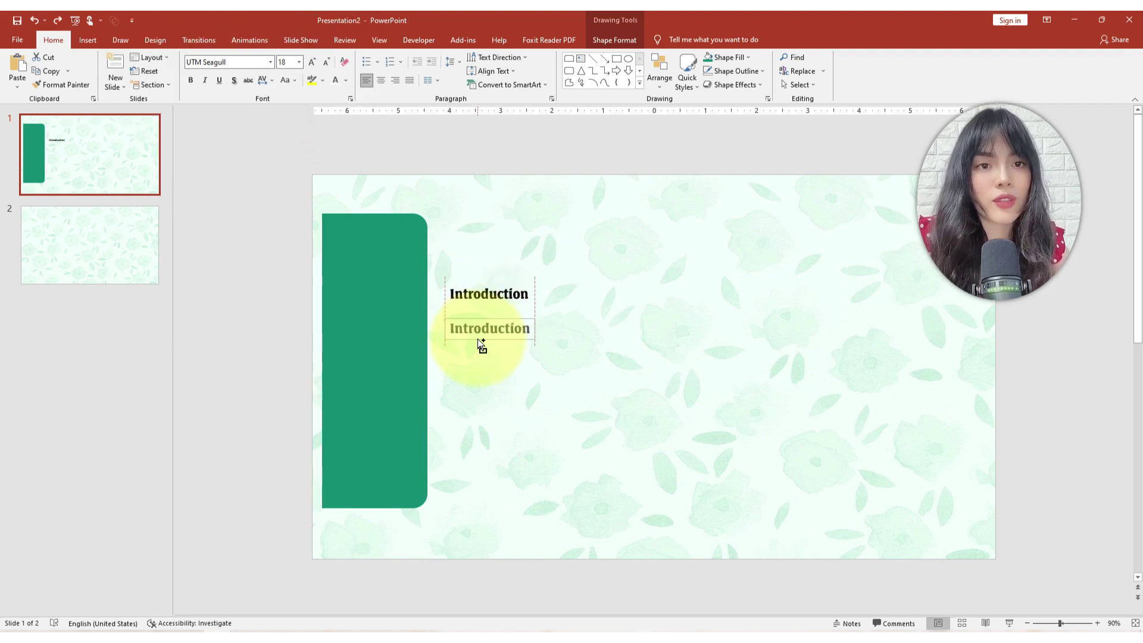
left_click_drag(481, 344, 481, 438)
type("13usion")
Move the five labels onto the green panel, even their spacing and colour them white.
left_click_drag(559, 474, 447, 244)
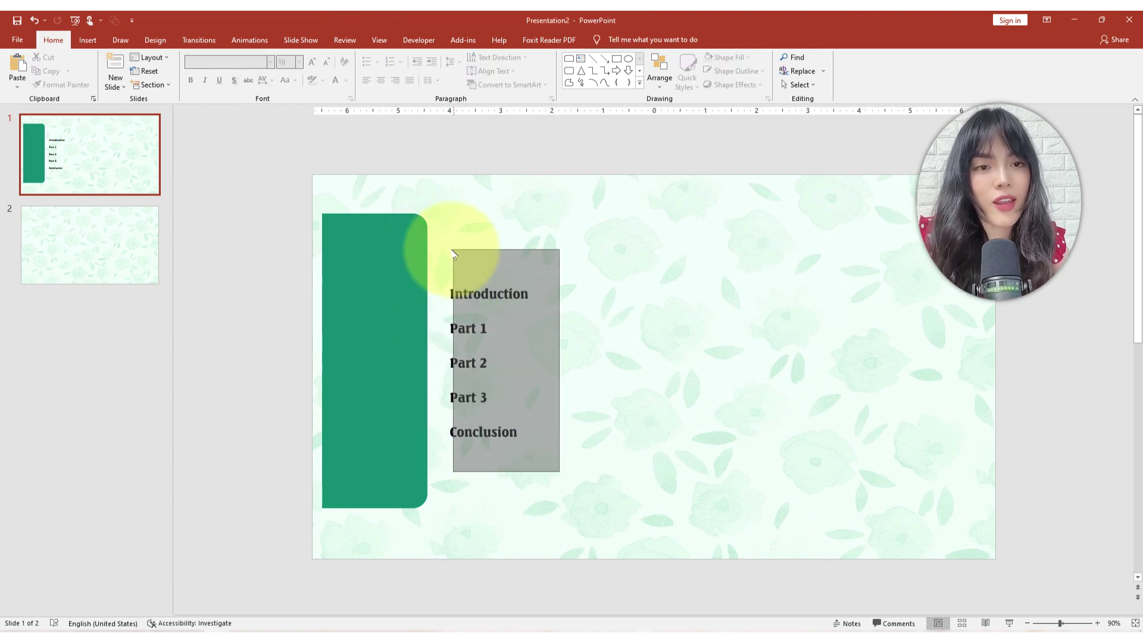
left_click_drag(485, 436, 369, 434)
left_click(364, 338)
left_click_drag(363, 373, 361, 439)
key("ctrl+a")
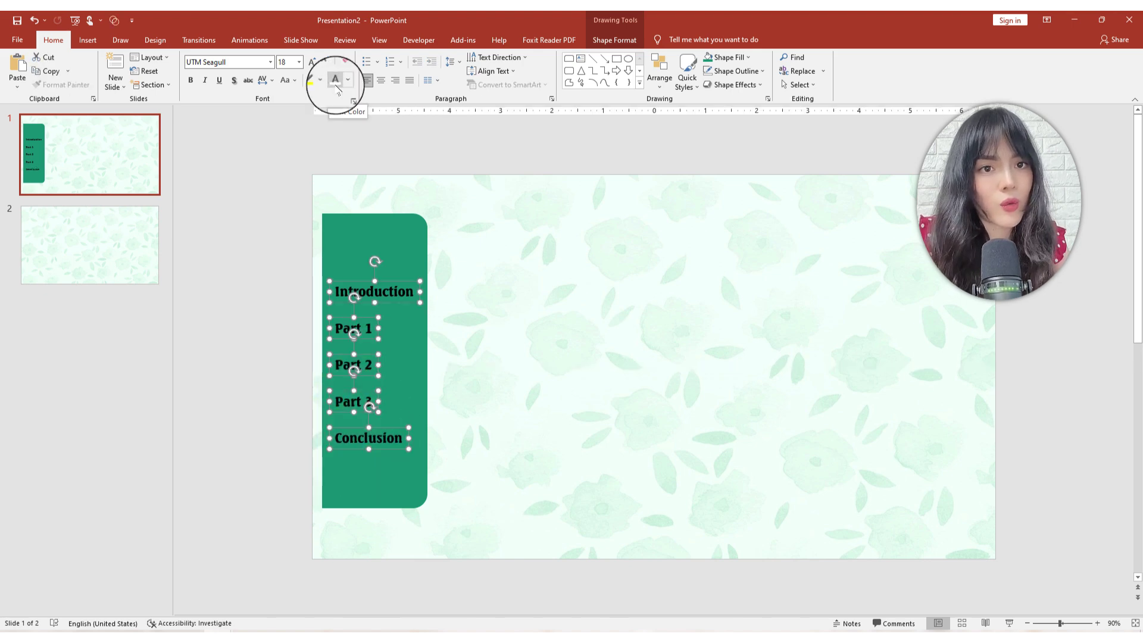
left_click(335, 84)
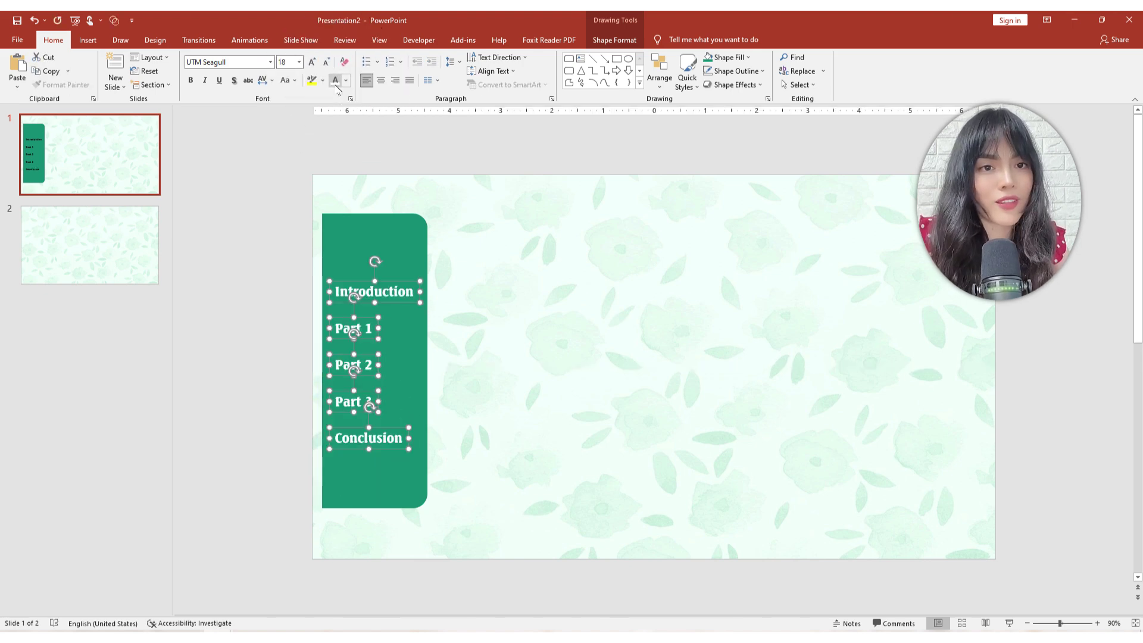
key("Escape")
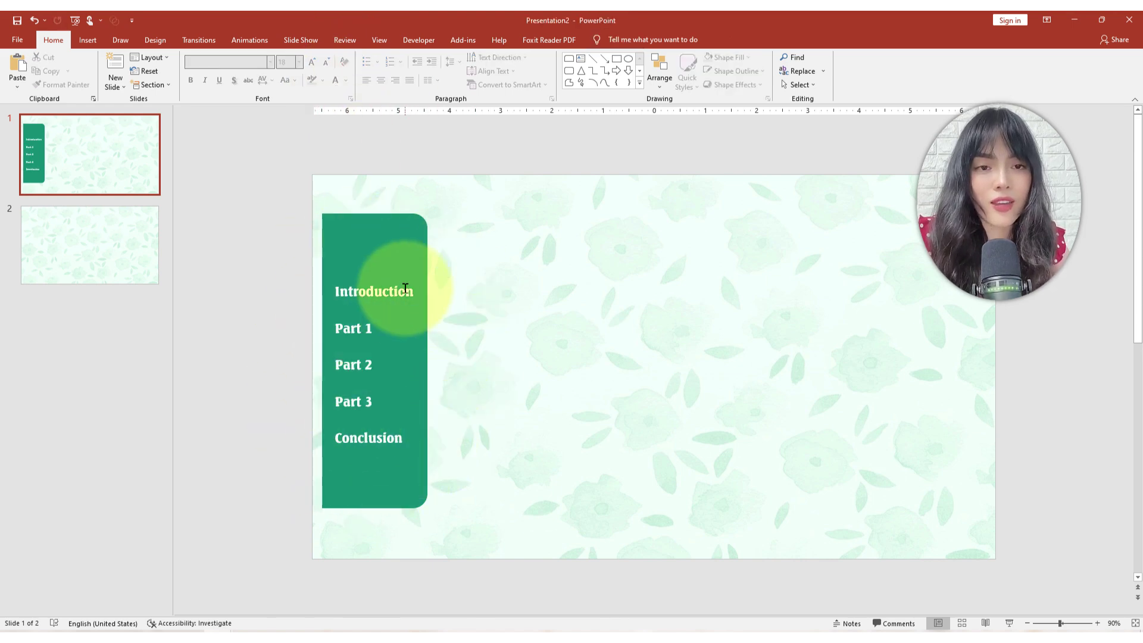
Duplicate the green panel to its right, flip the copy horizontally and narrow it into a strip.
left_click(390, 234)
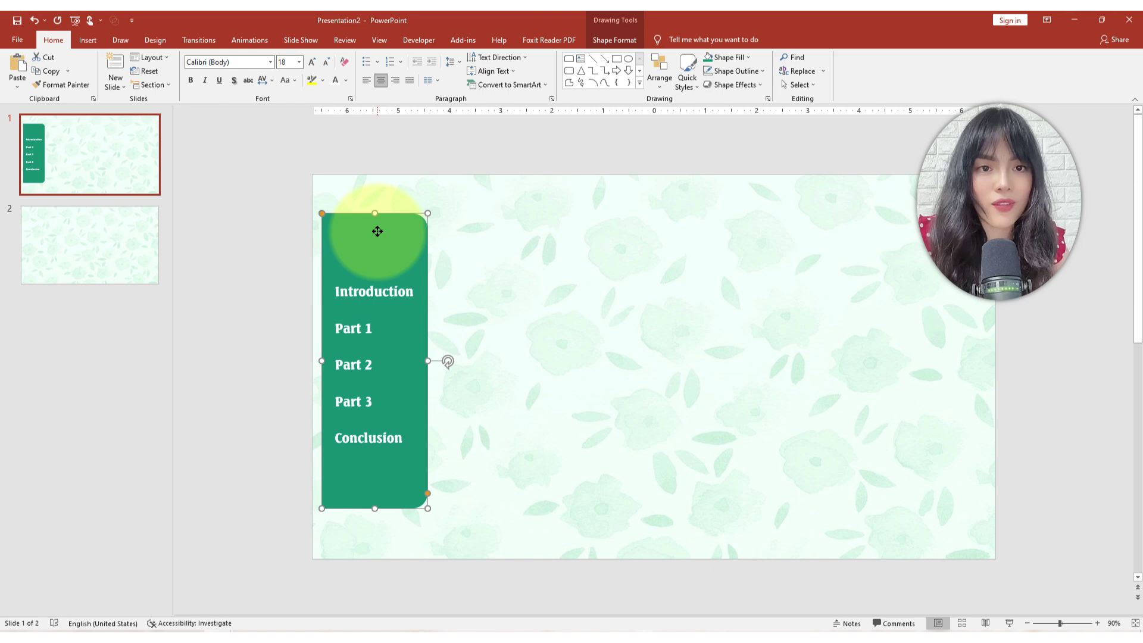
key("ctrl+shift")
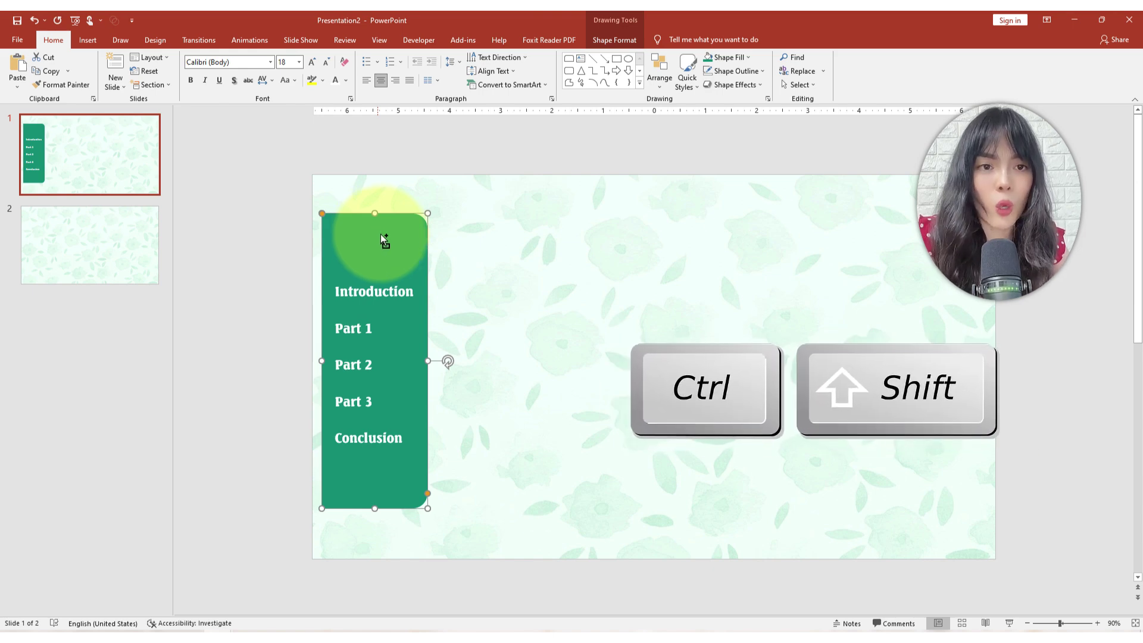
left_click_drag(381, 237, 516, 258)
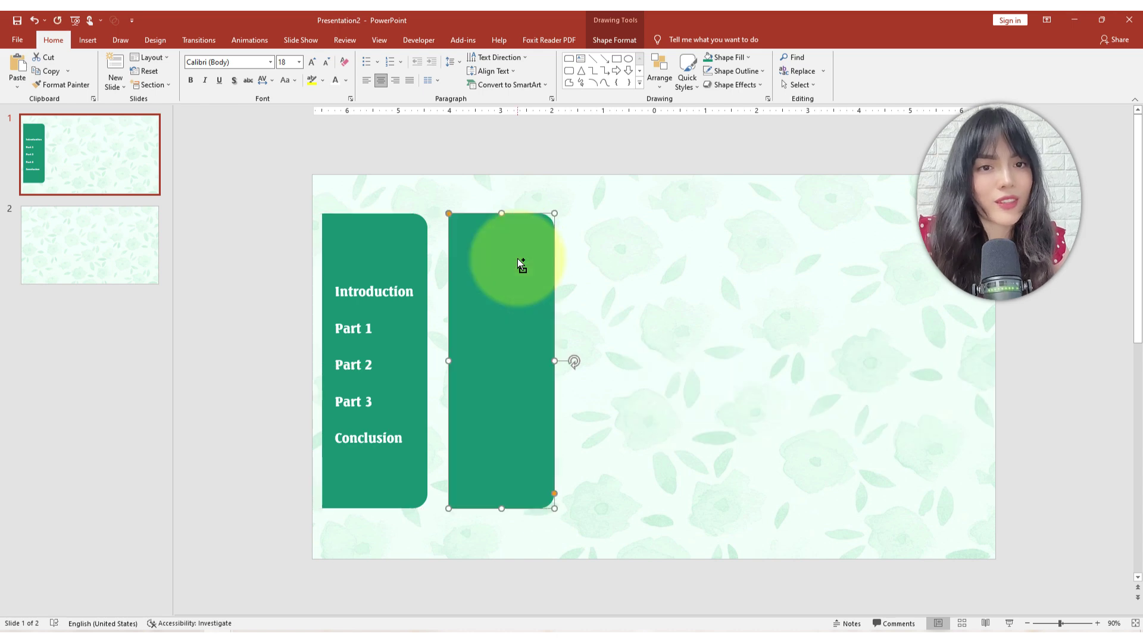
key("Escape")
left_click(514, 302)
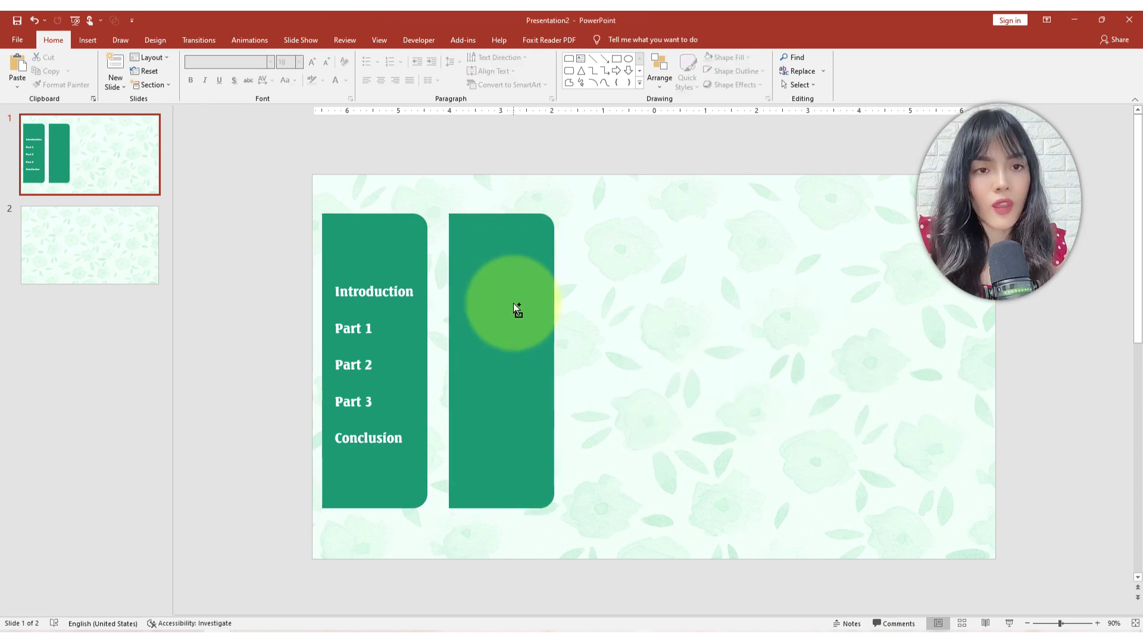
left_click(660, 74)
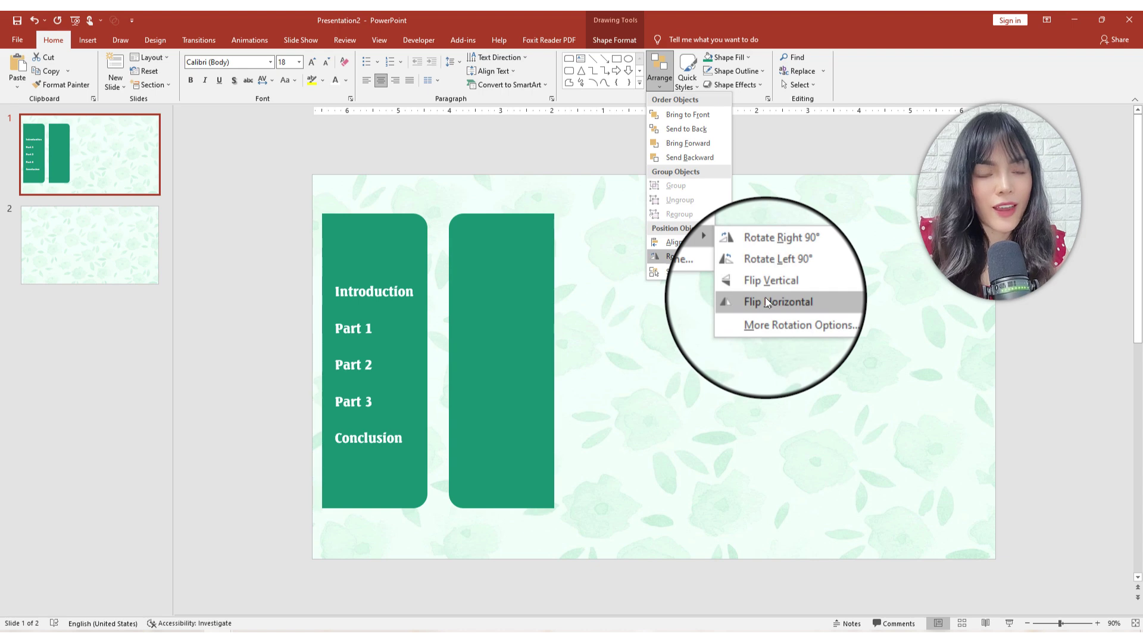
left_click(757, 304)
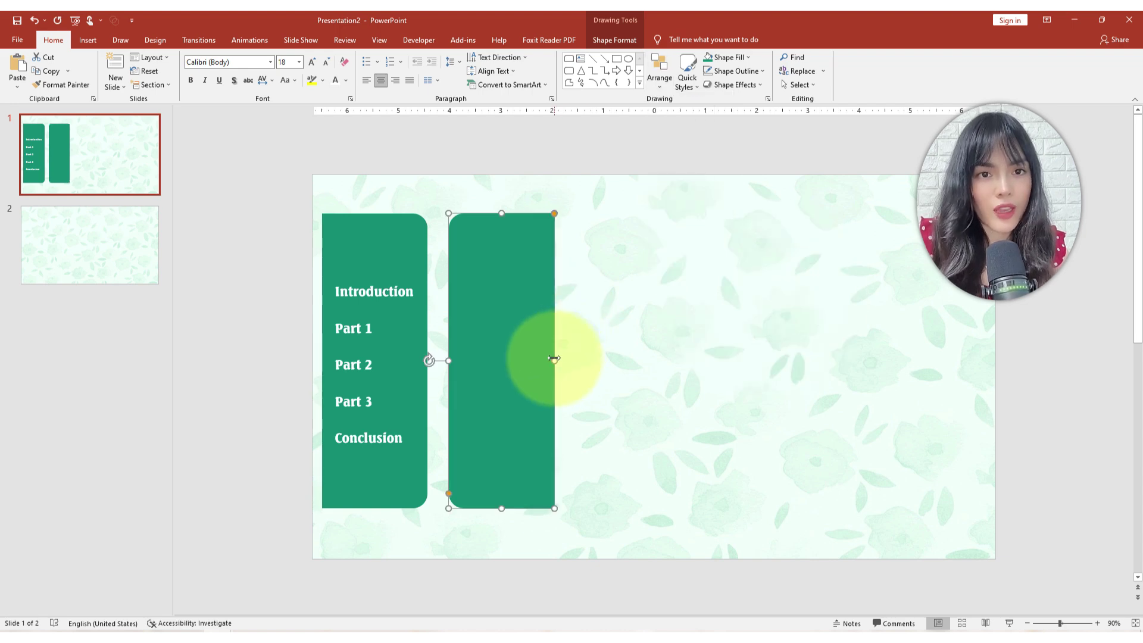
left_click_drag(554, 358, 487, 353)
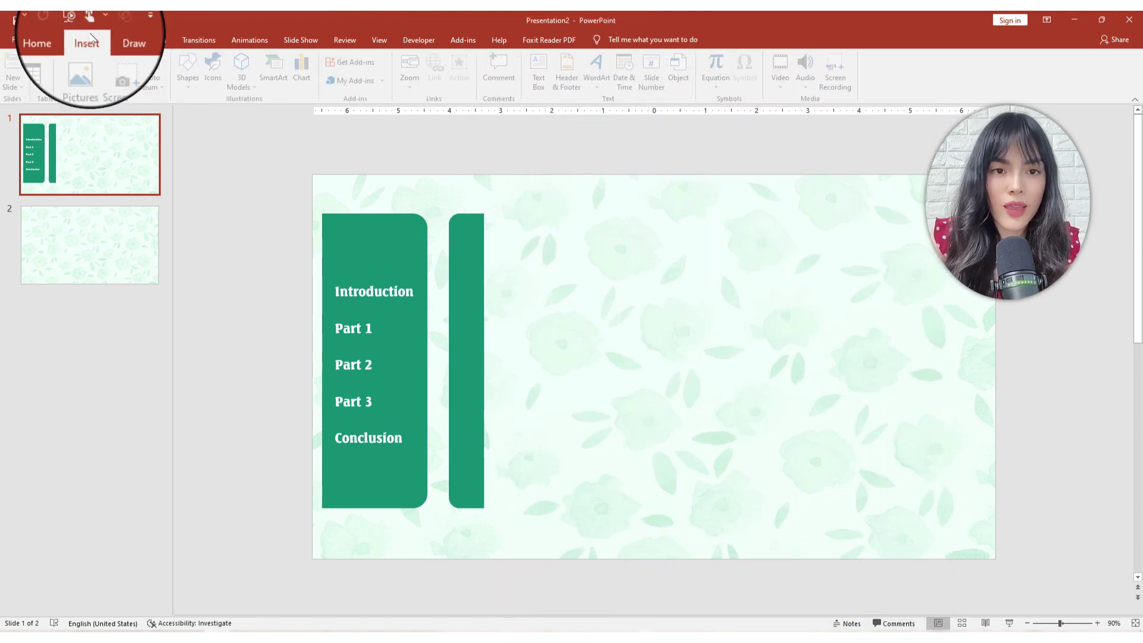
Insert five icons: ID card, target, speech bubble, presentation screen and lightbulb.
left_click(219, 85)
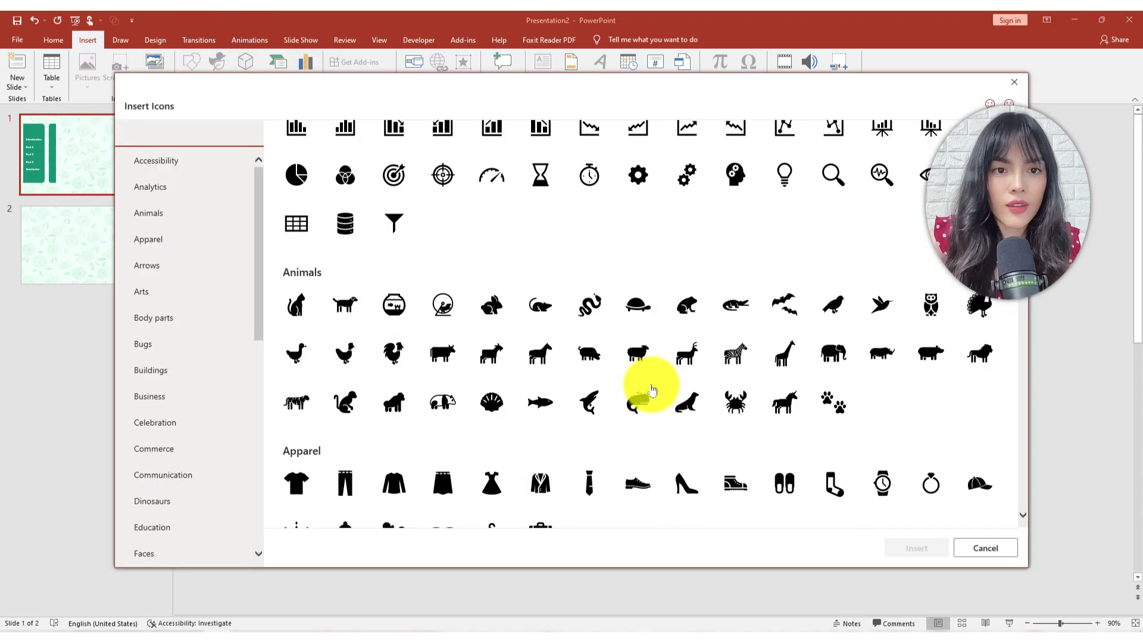
scroll(651, 383, "down", 3)
scroll(651, 382, "down", 2)
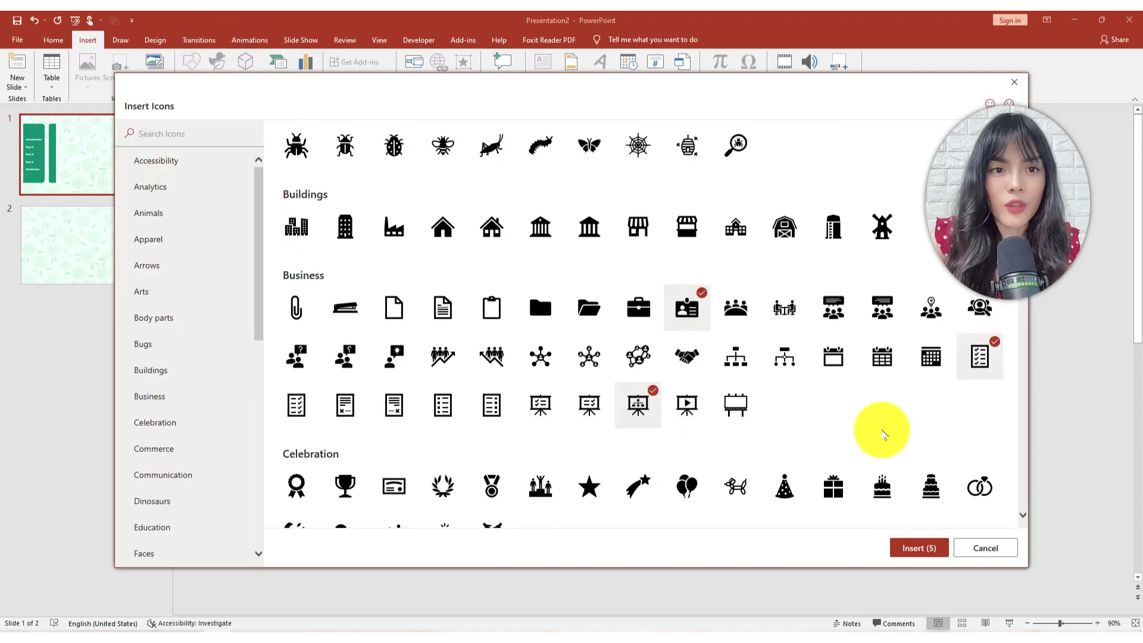
scroll(883, 434, "down", 2)
scroll(883, 433, "down", 3)
scroll(883, 434, "down", 2)
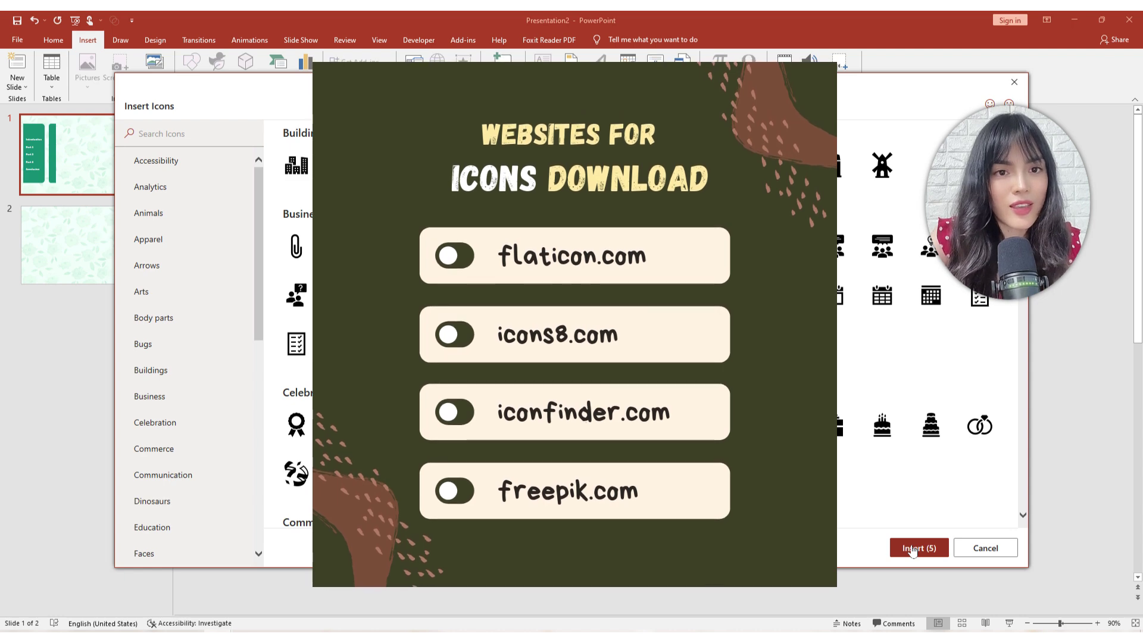
left_click(913, 549)
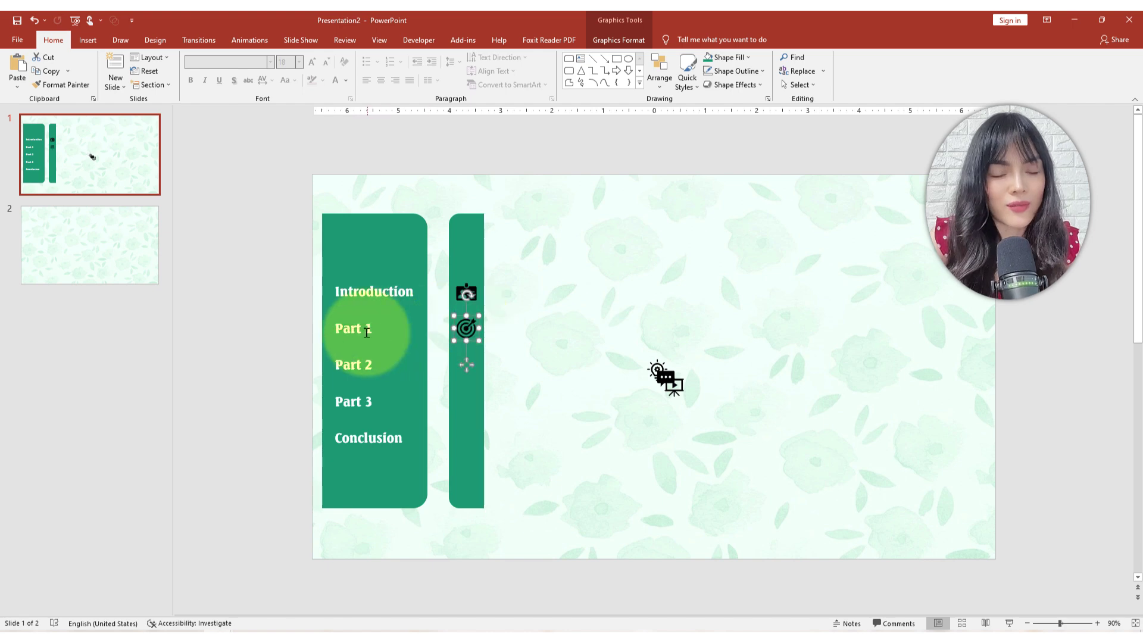
Set the icons' graphics fill to white.
left_click(465, 429)
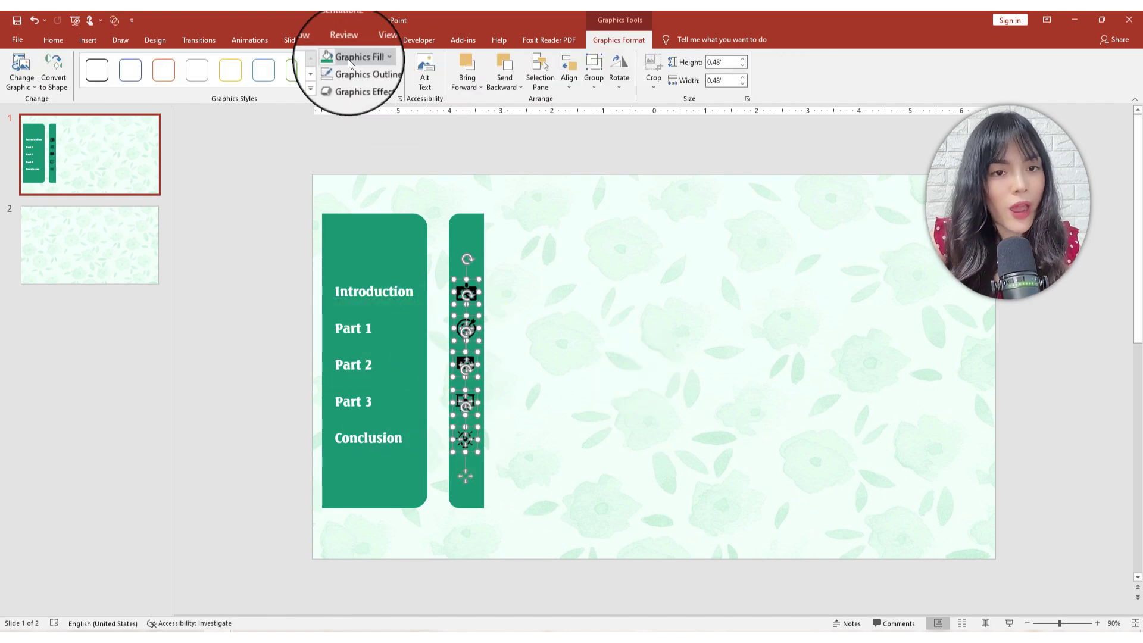
left_click(351, 58)
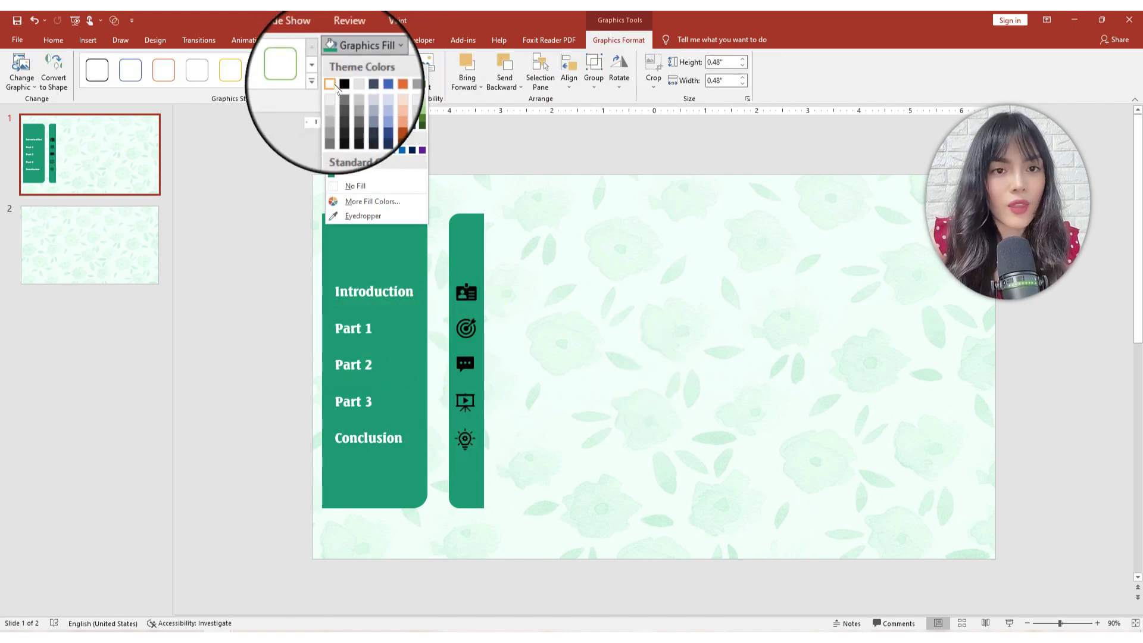
left_click(325, 88)
left_click(378, 218)
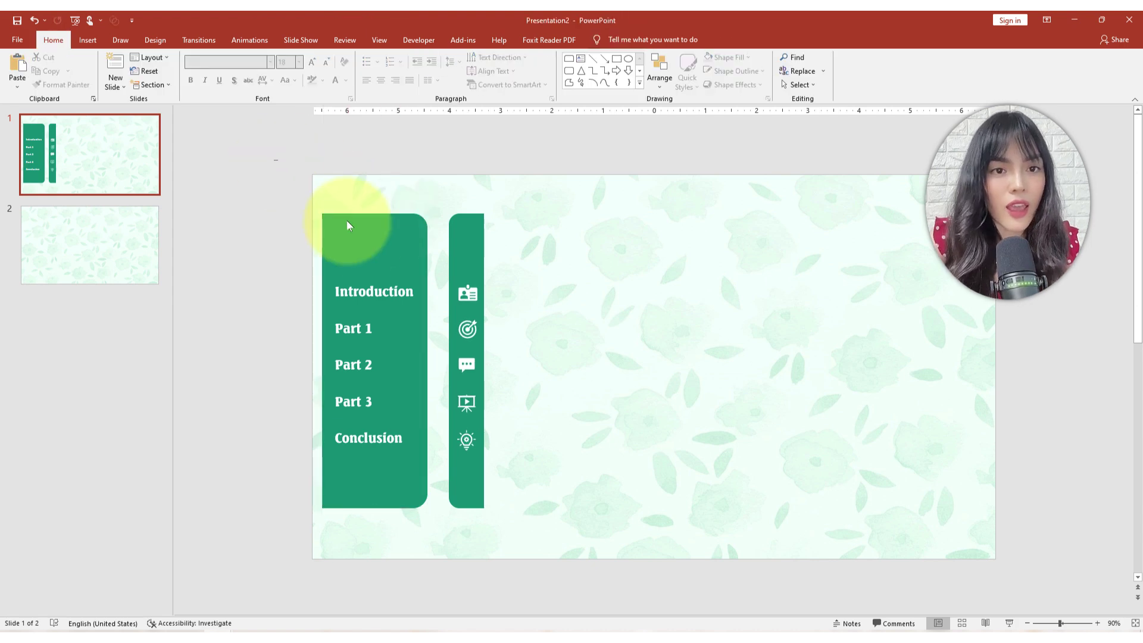
Group the text panel with its five labels, and the icon strip with its five icons.
left_click_drag(273, 159, 438, 543)
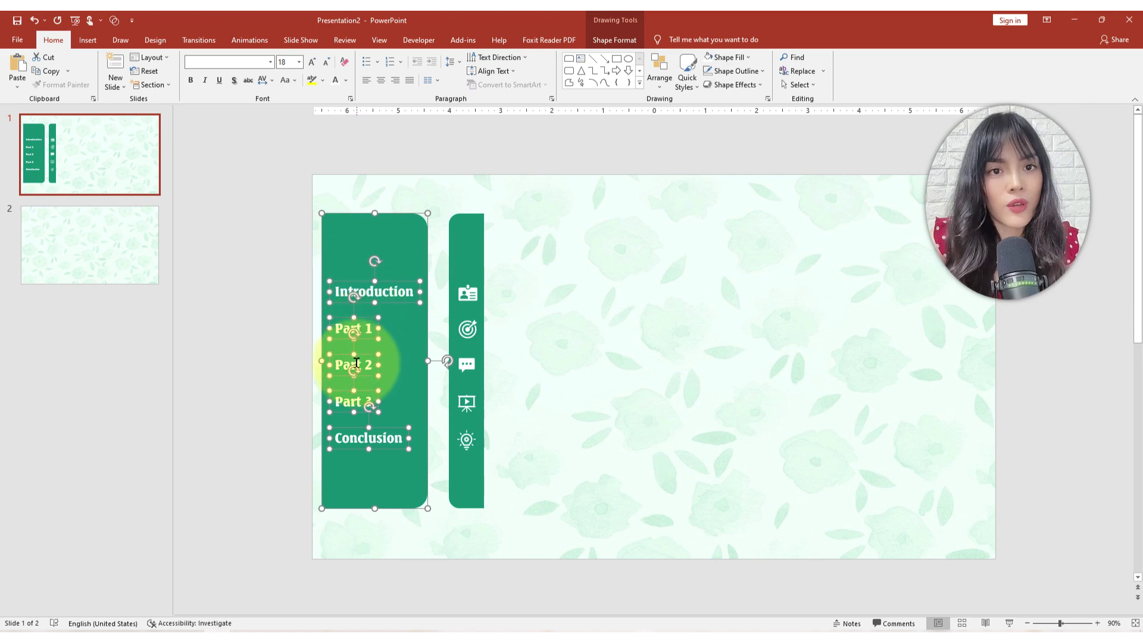
key("ctrl+g")
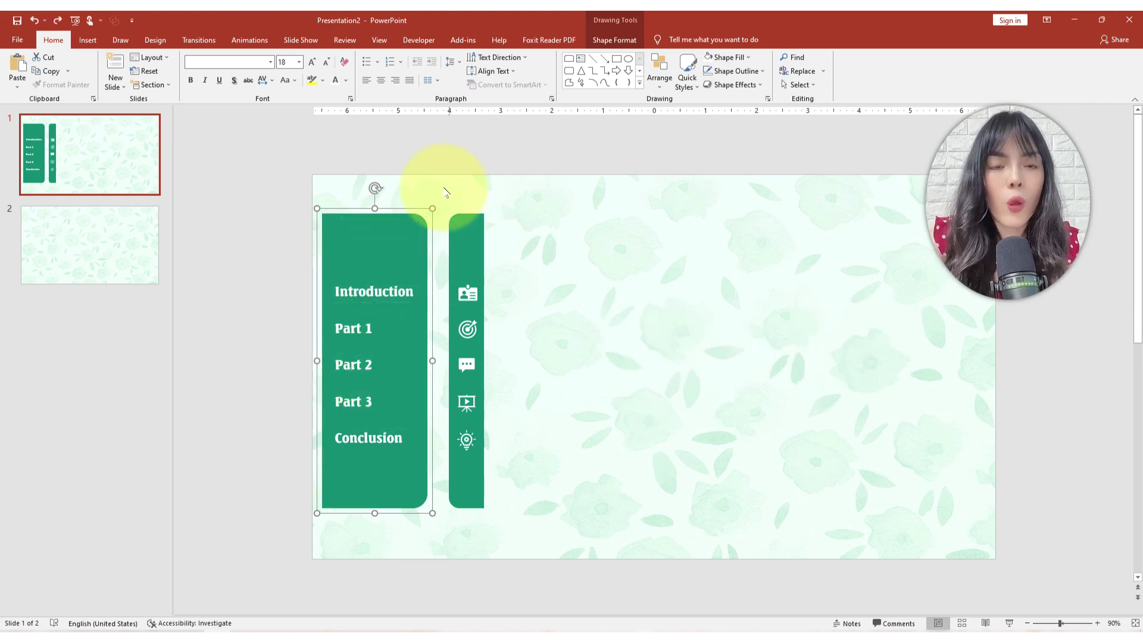
left_click_drag(439, 186, 534, 537)
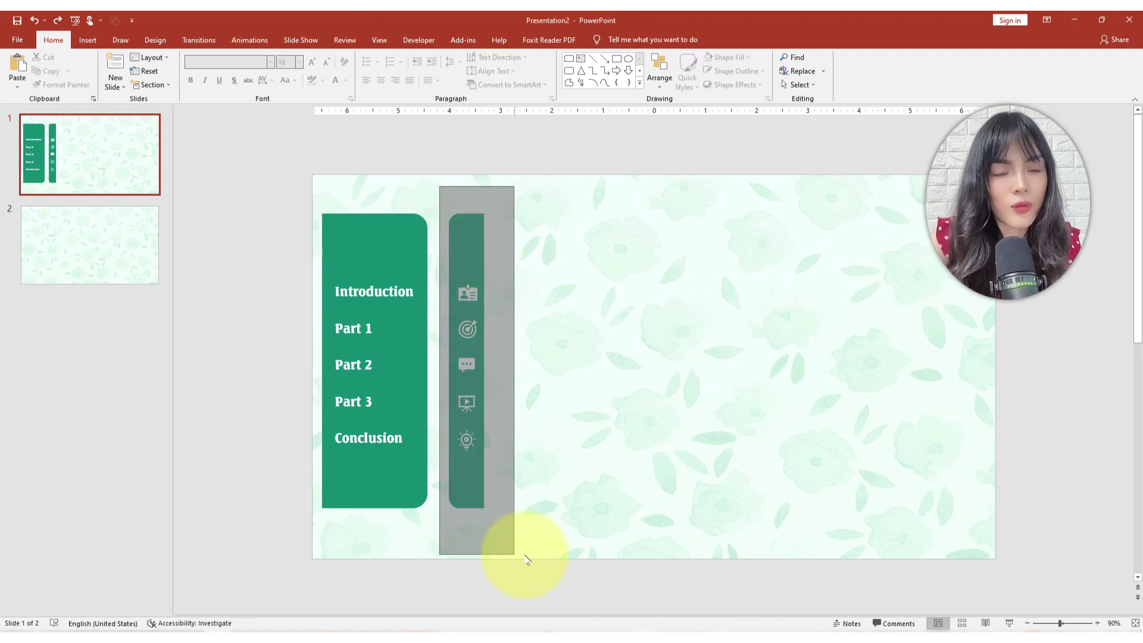
key("ctrl+g")
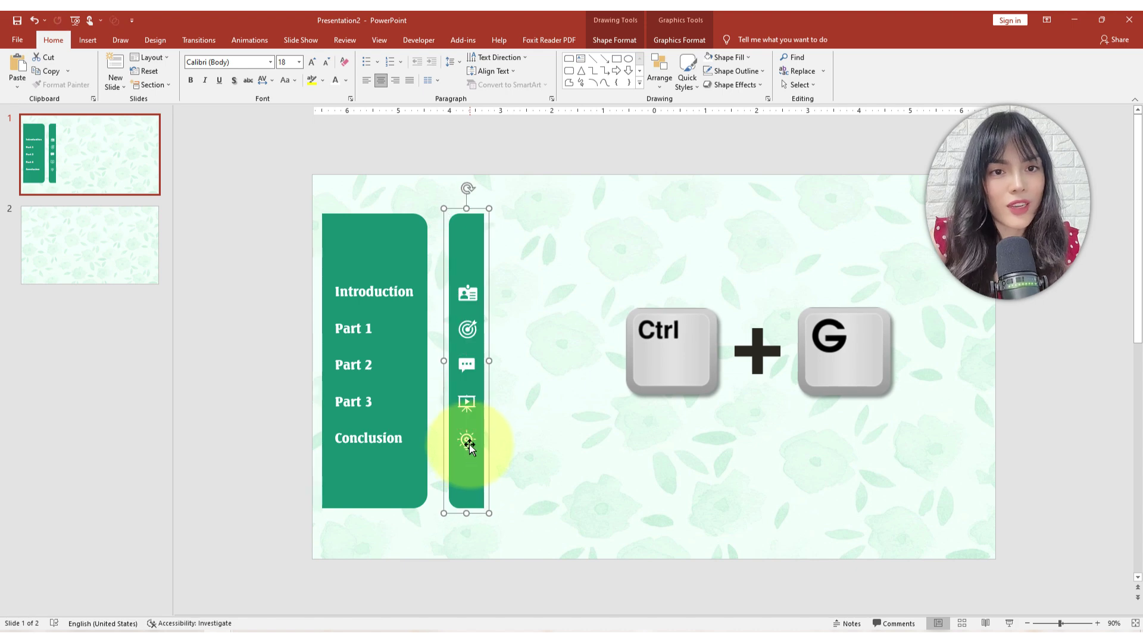
left_click_drag(470, 427, 467, 427)
left_click(521, 422)
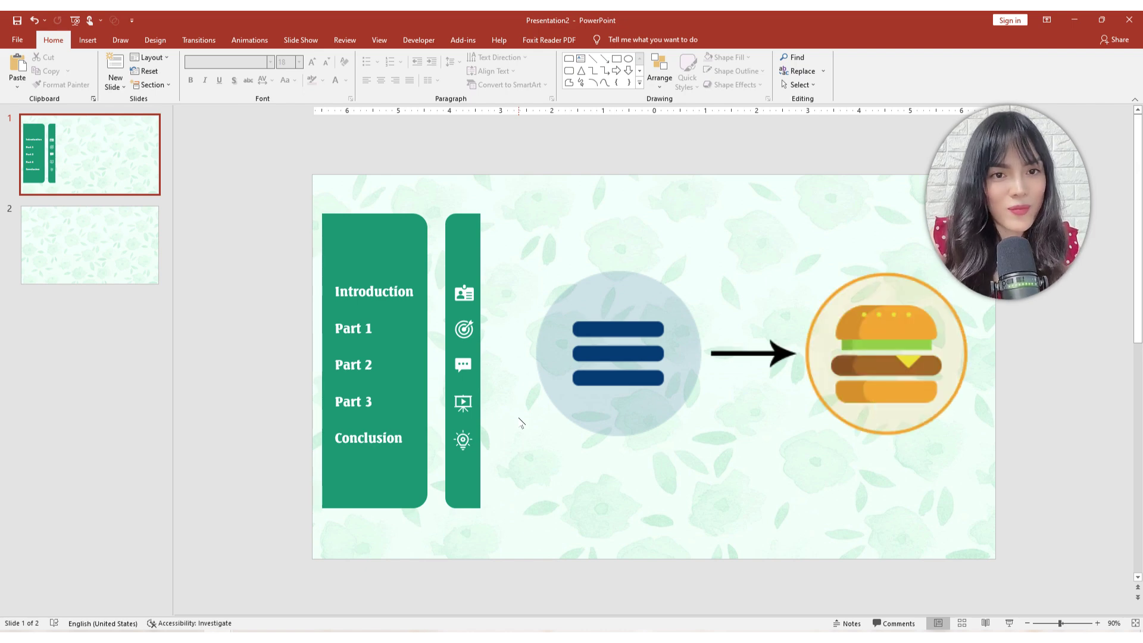
Draw a small rectangle bar with no outline and a gold fill above the icon strip.
left_click(91, 40)
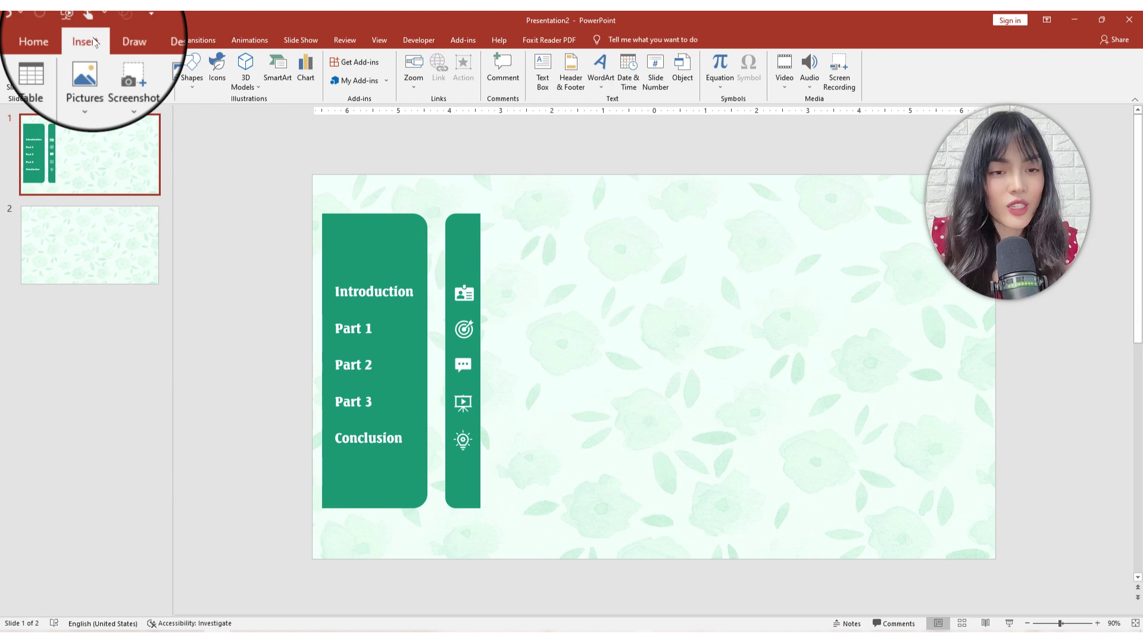
left_click(192, 68)
left_click(188, 159)
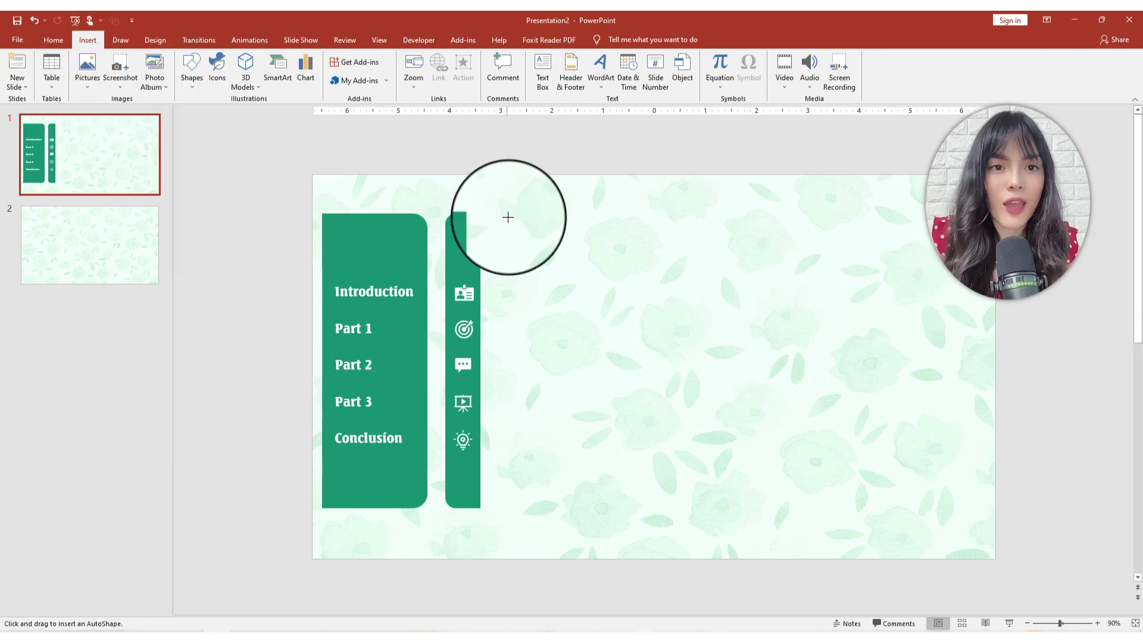
left_click_drag(524, 216, 523, 216)
left_click(439, 70)
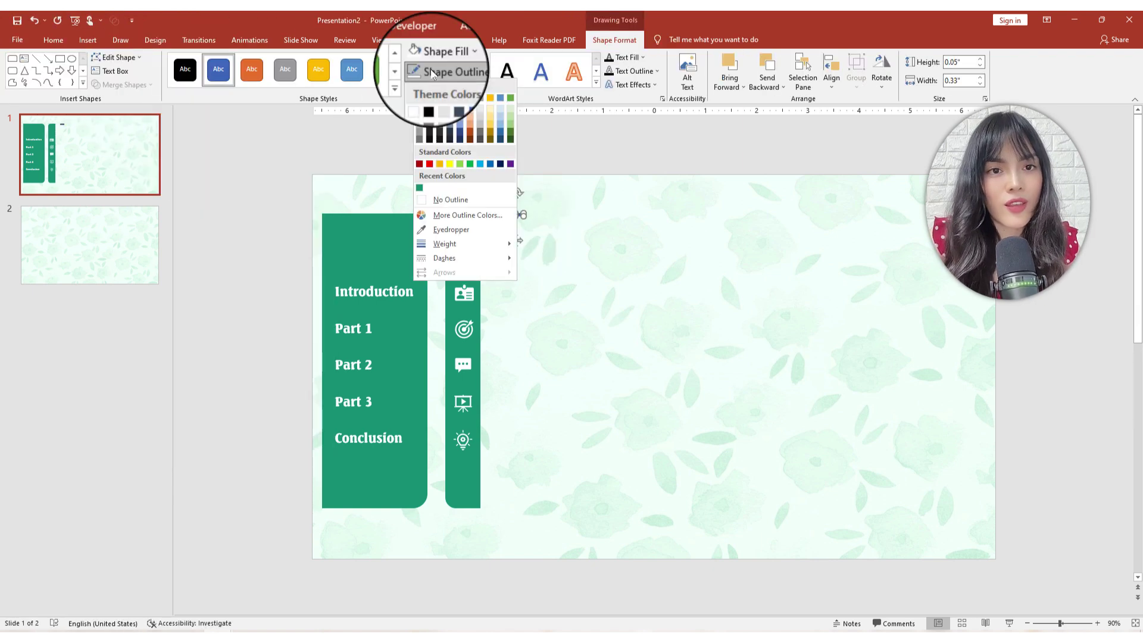
left_click(445, 201)
left_click(447, 57)
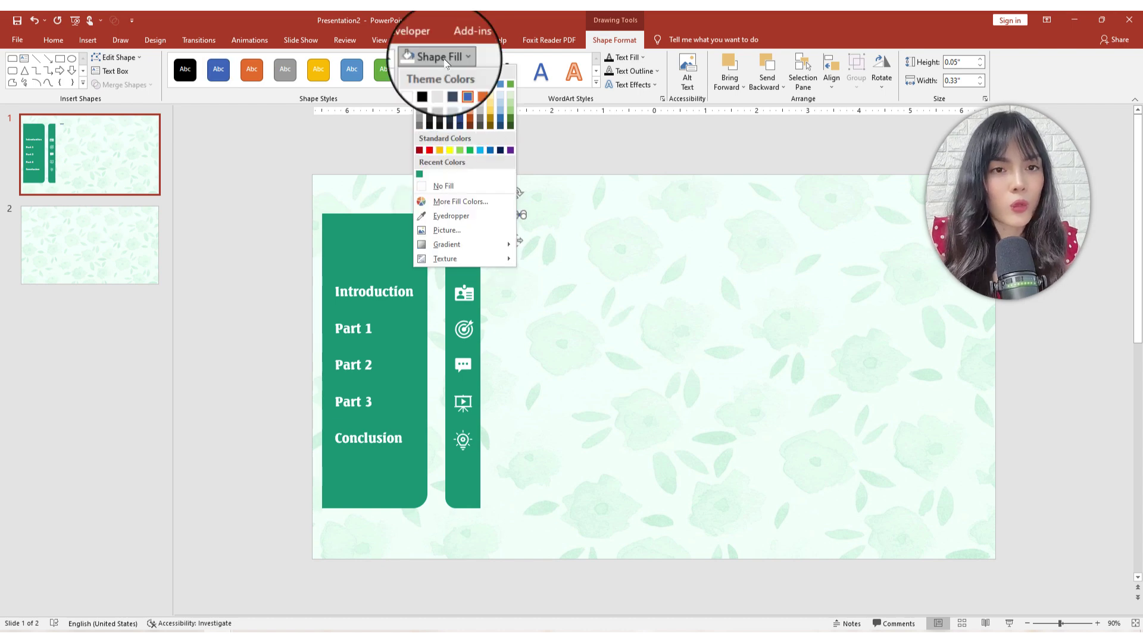
left_click(490, 84)
Duplicate the gold bar twice and group the three into a hamburger icon.
key("ctrl+d")
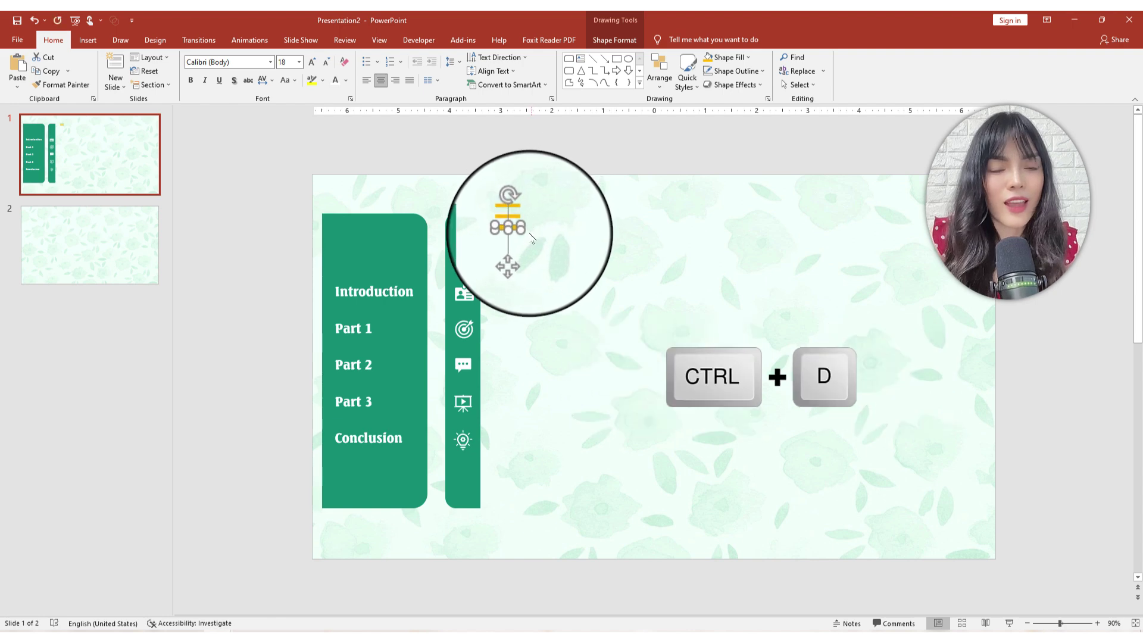
key("Escape")
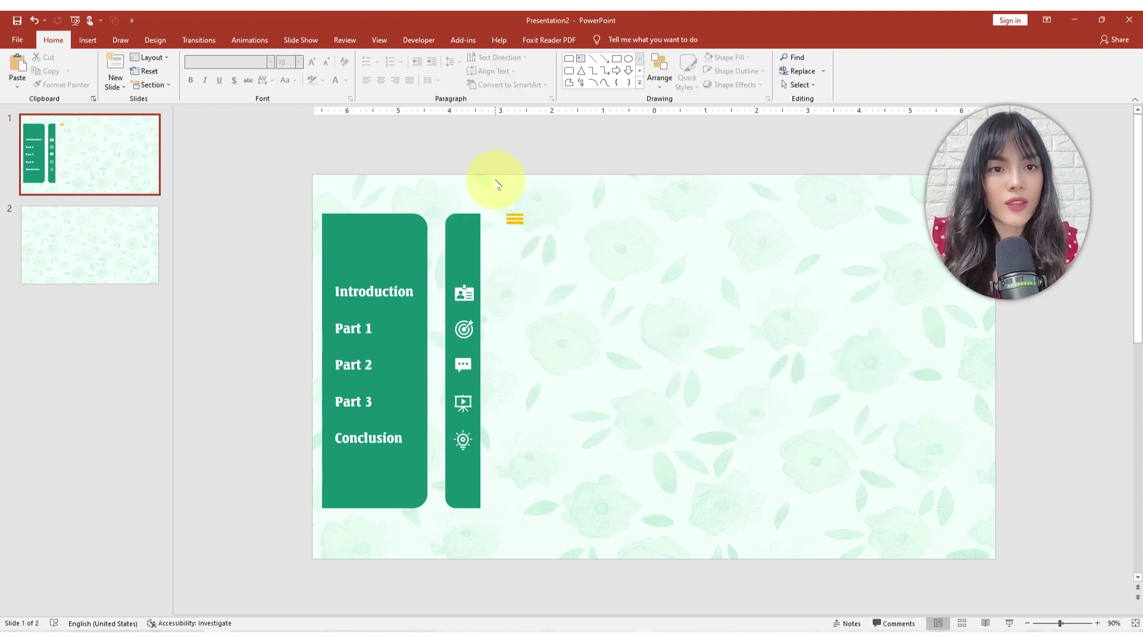
left_click_drag(548, 266, 515, 222)
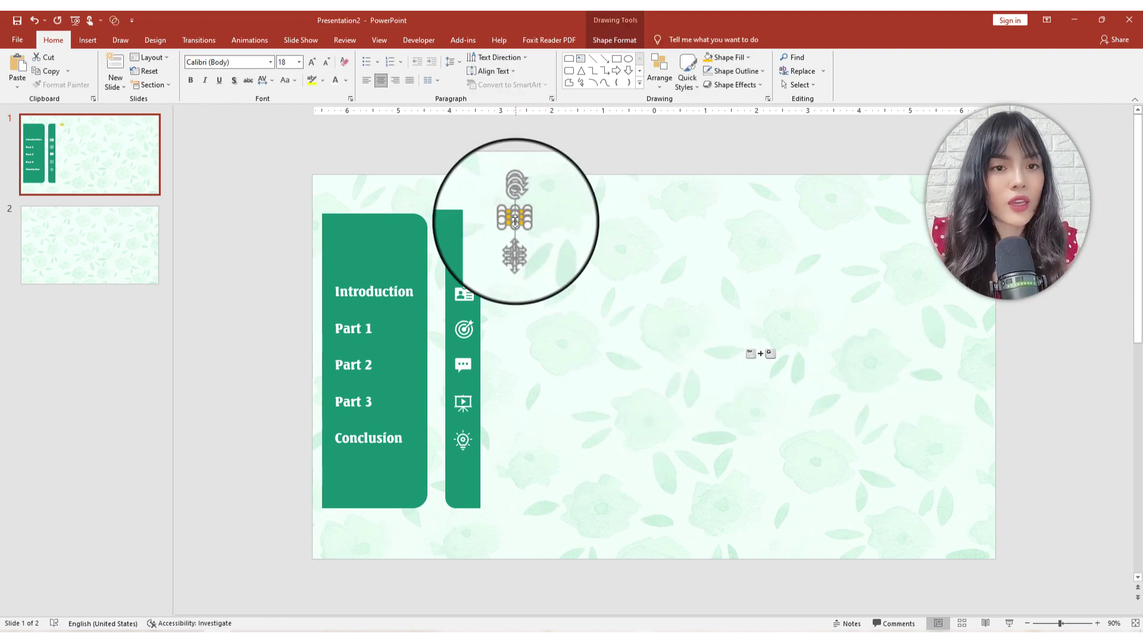
key("ctrl+g")
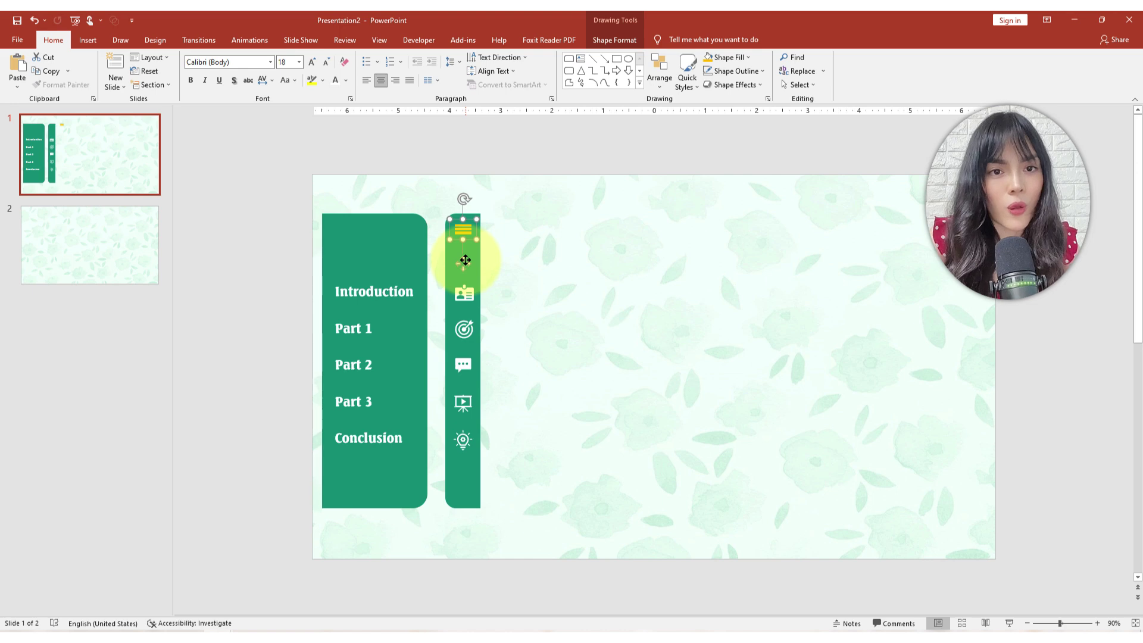
left_click_drag(287, 181, 538, 536)
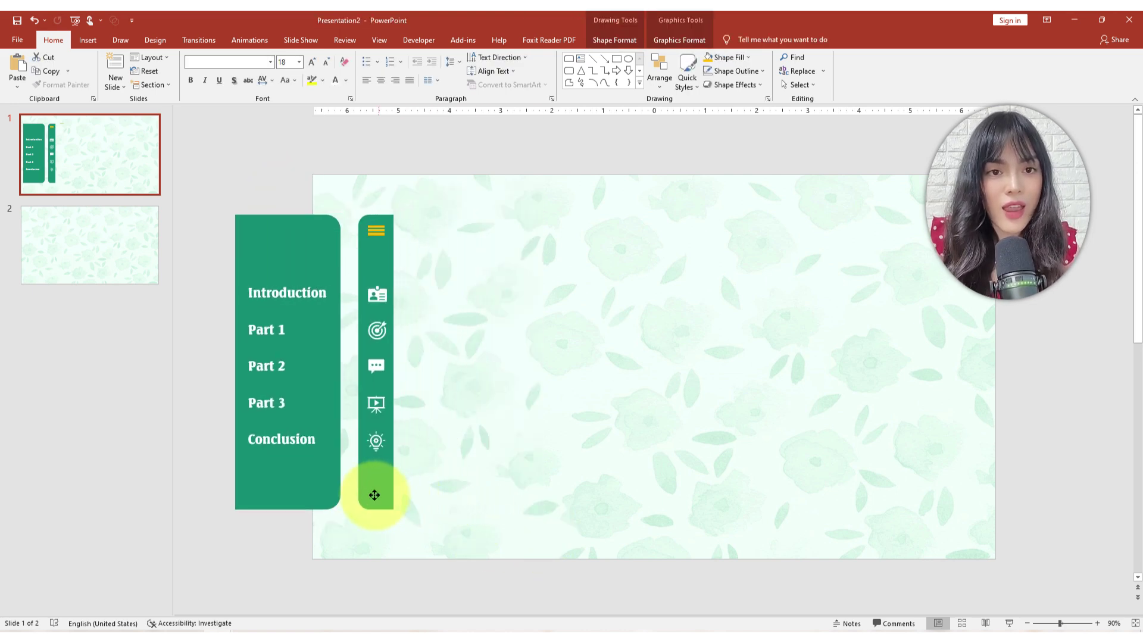
Shift the icon strip and text panel left past the edge, then draw a large rectangle beside them.
left_click_drag(470, 497, 388, 501)
left_click(314, 505)
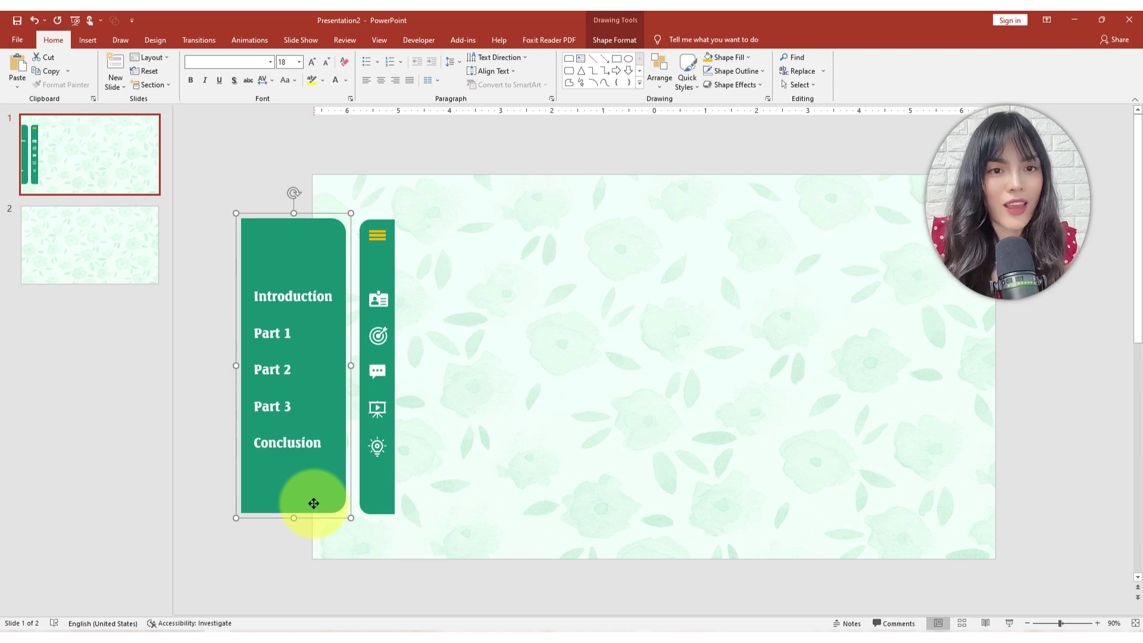
left_click_drag(314, 504, 291, 504)
left_click(587, 409)
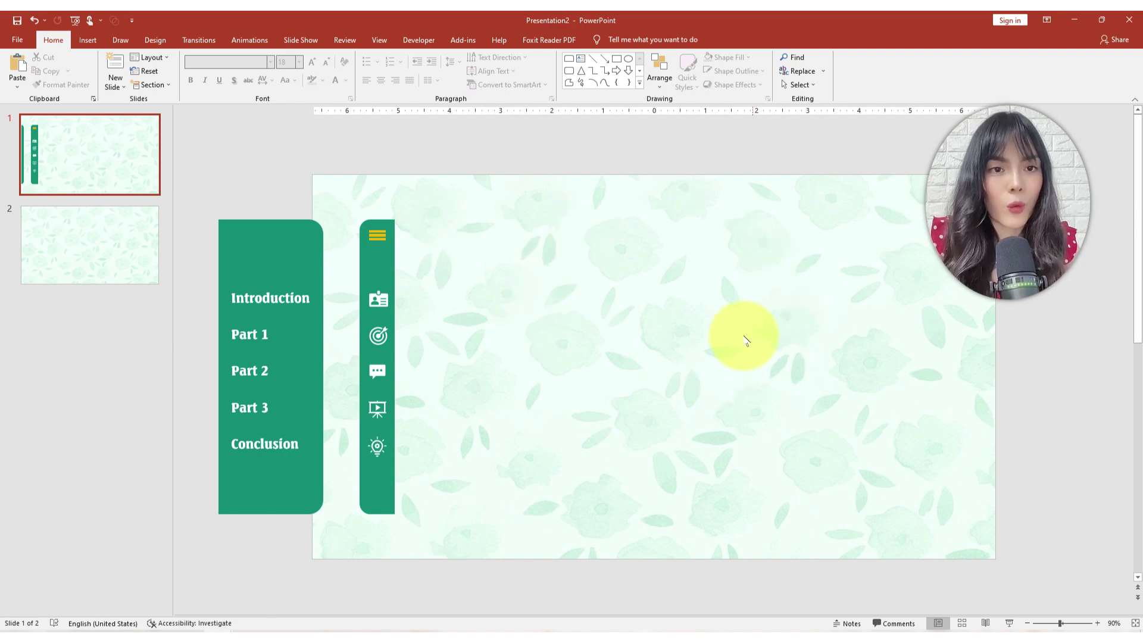
mouse_move(394, 220)
left_mouse_down()
mouse_move(869, 507)
mouse_move(939, 514)
left_mouse_up()
Fill the large rectangle with white.
left_click(460, 57)
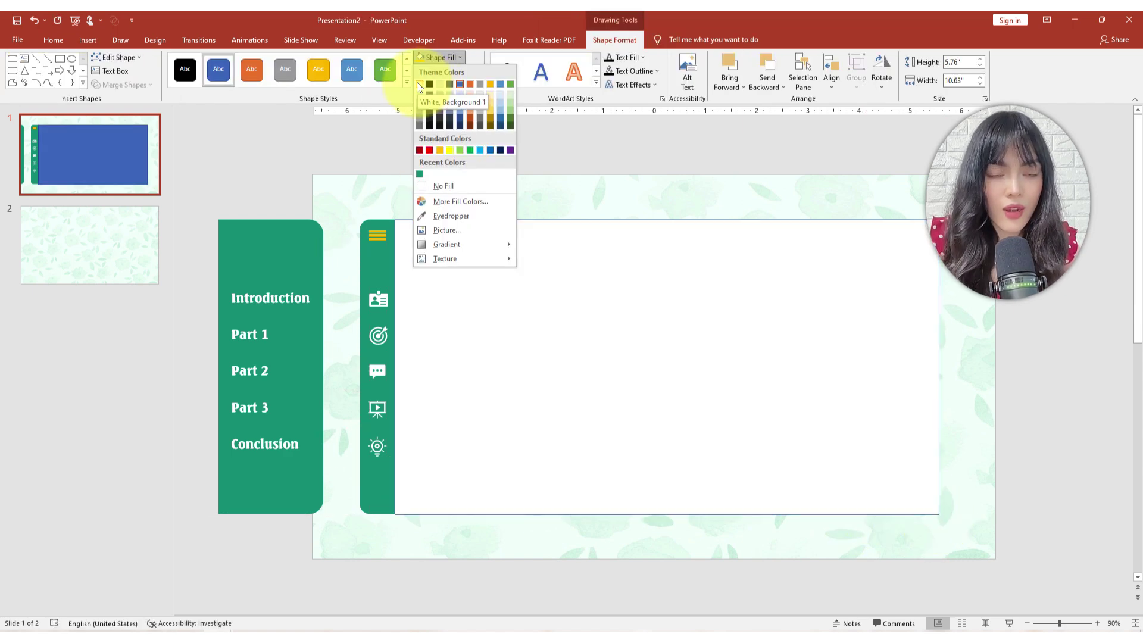
left_click(419, 84)
left_click(676, 199)
Send the white content frame to the back, behind the icon strip and text panel.
right_click(655, 293)
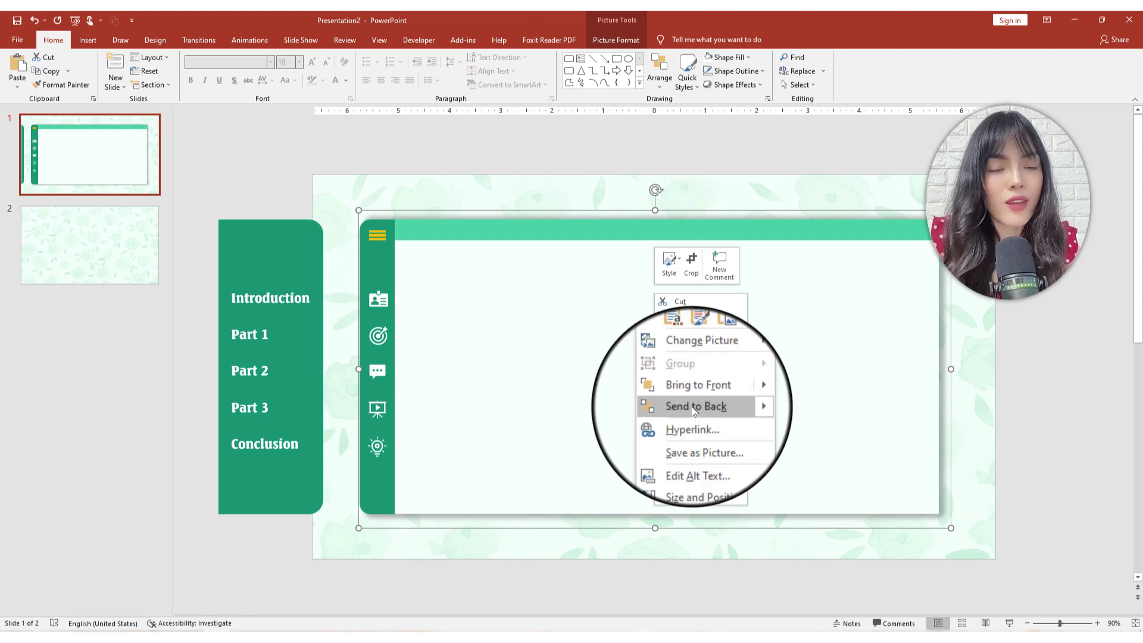
left_click(290, 489)
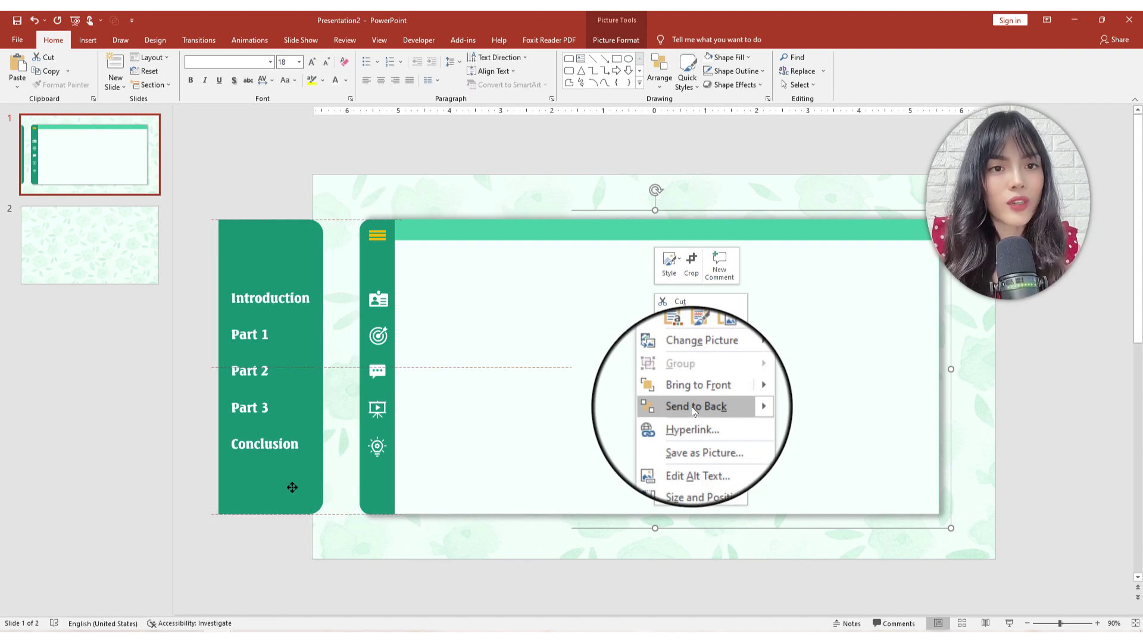
left_click_drag(292, 487, 371, 488)
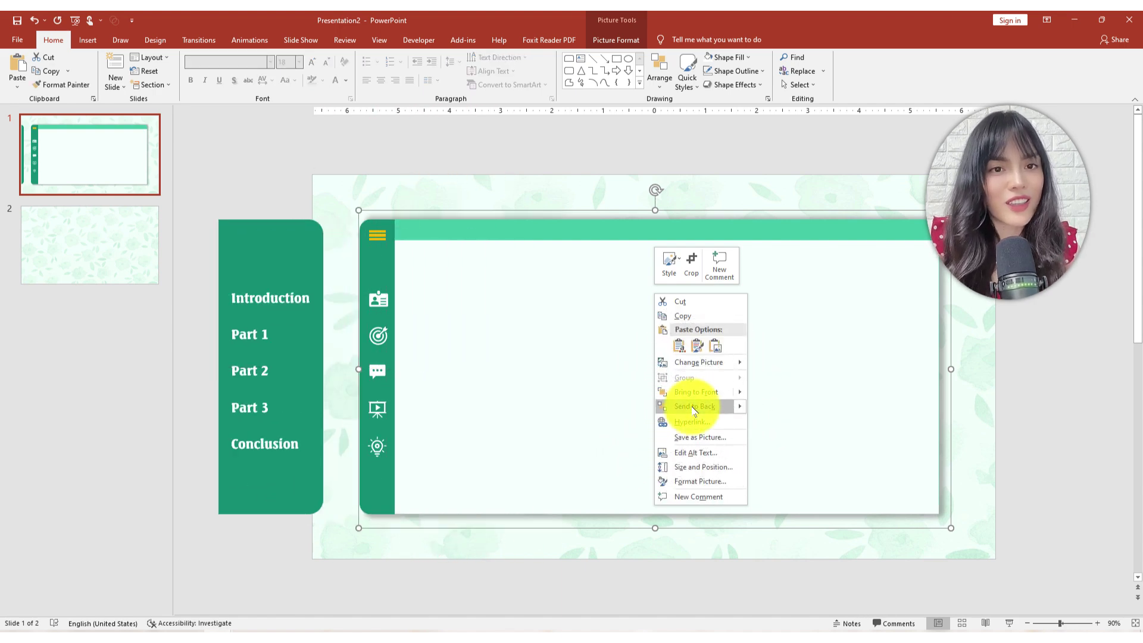
left_click(286, 240)
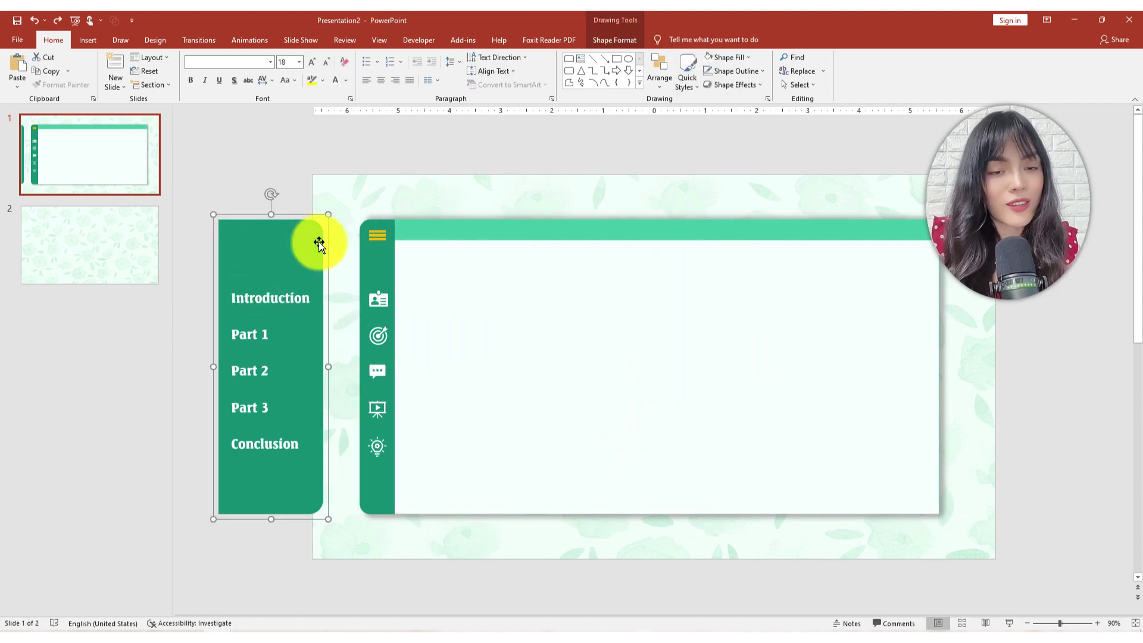
left_click(367, 247)
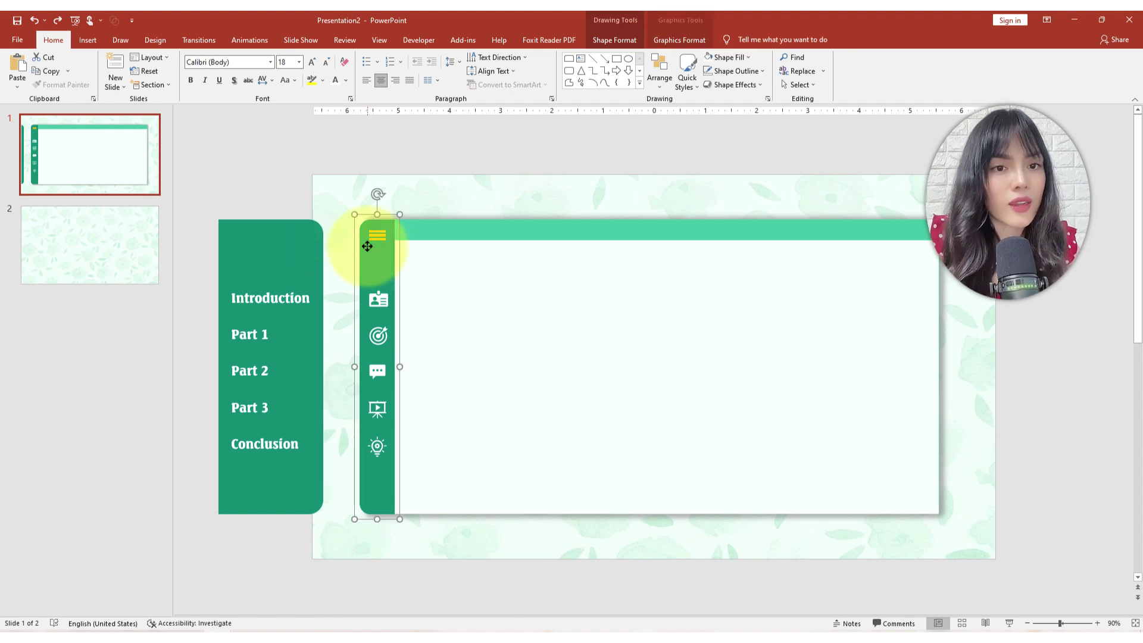
left_click(521, 265)
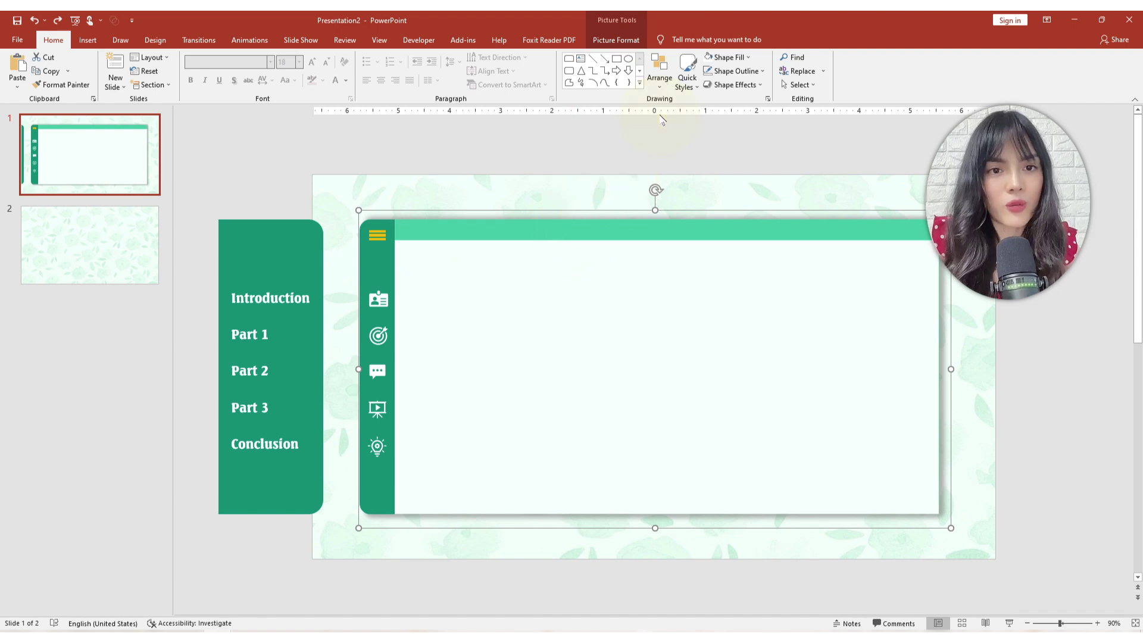
In the Selection Pane, rename the text panel group to 'sidebar'.
left_click(660, 83)
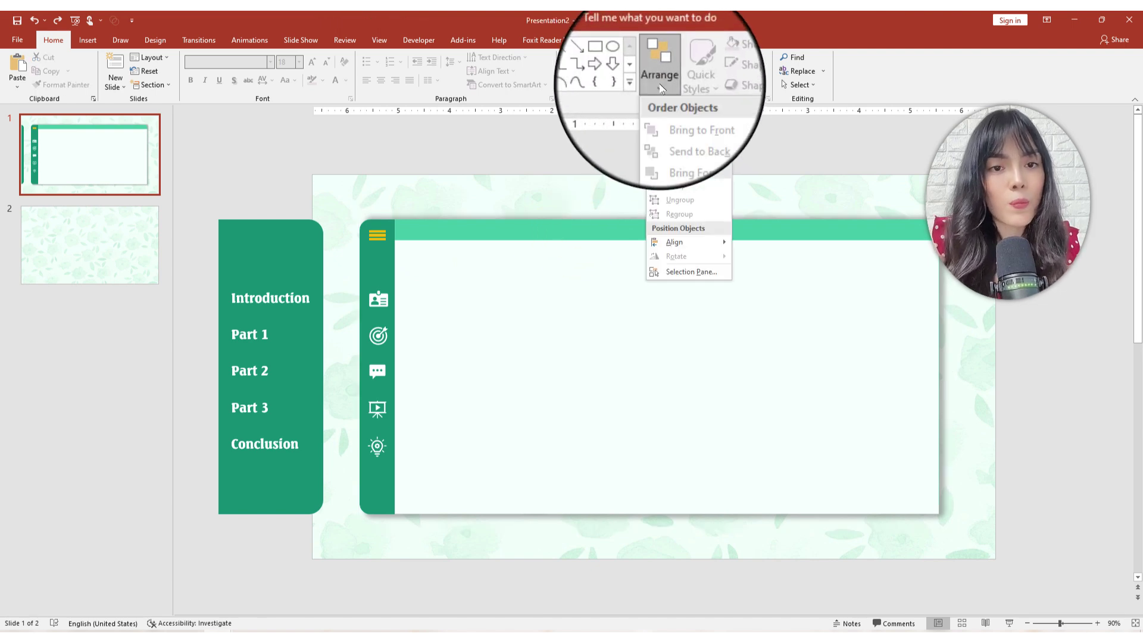
left_click(678, 272)
left_click(1030, 216)
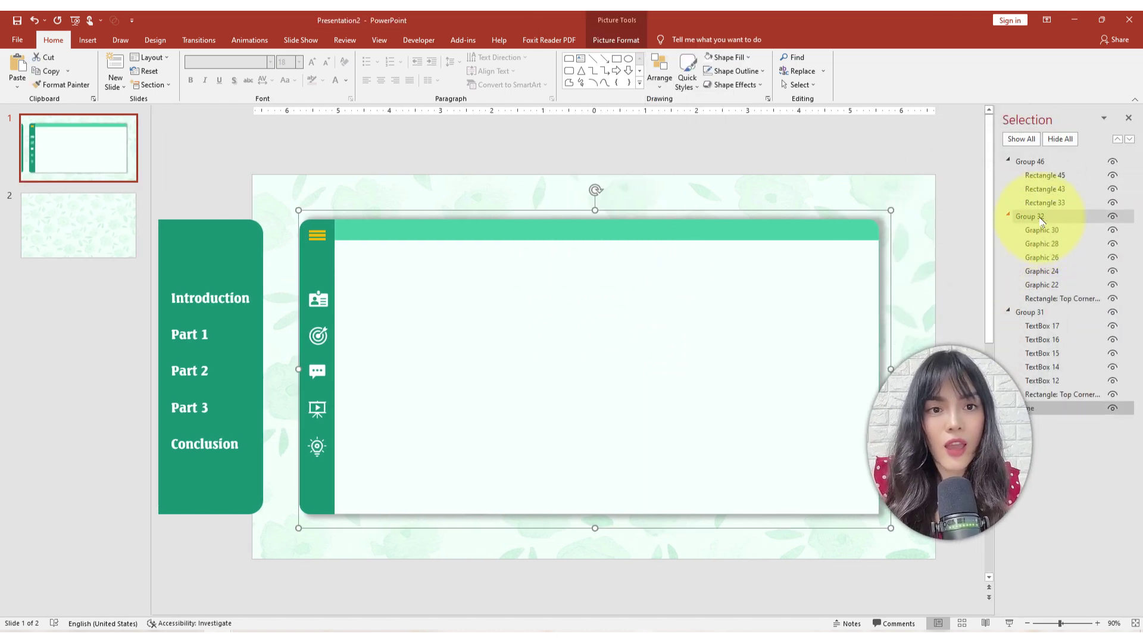
left_click(1038, 314)
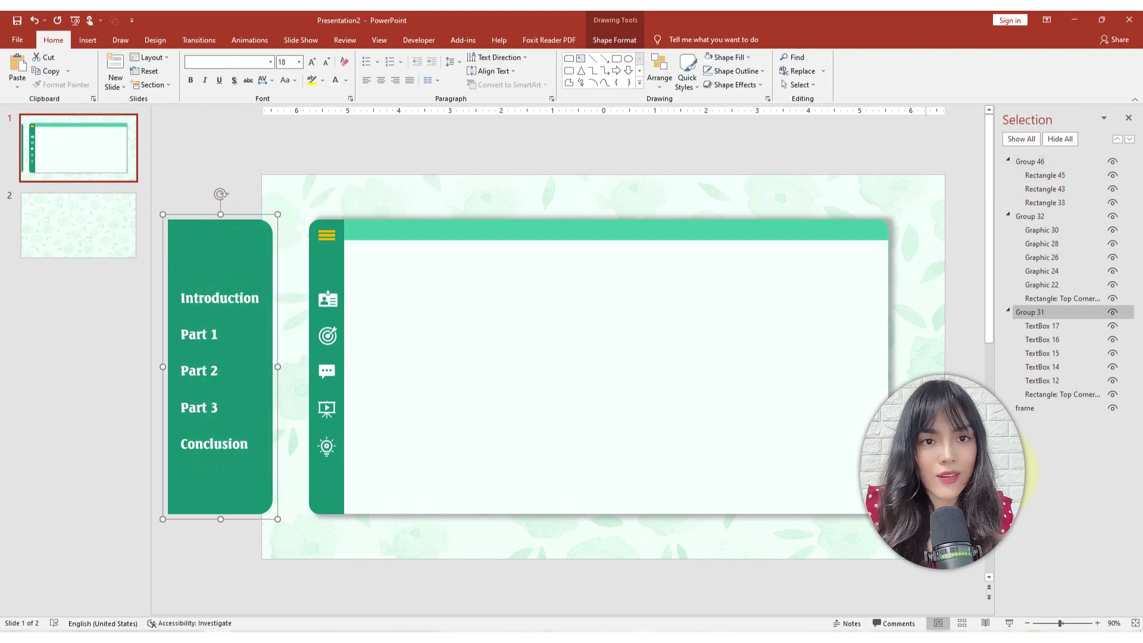
double_click(1031, 312)
type("side-b")
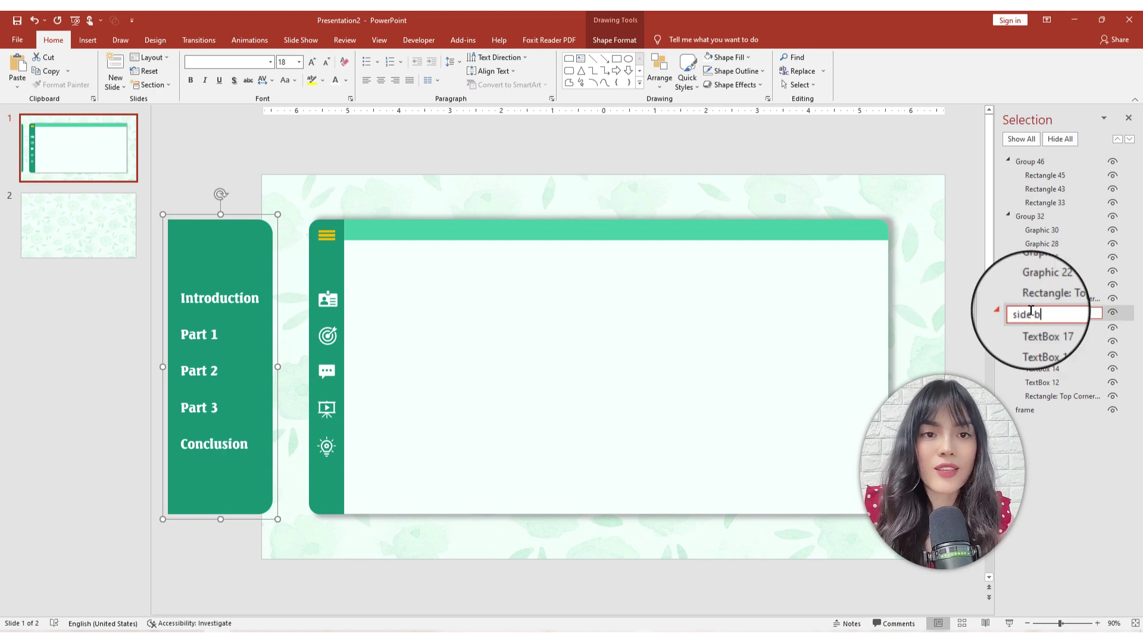
type("ar")
key("Return")
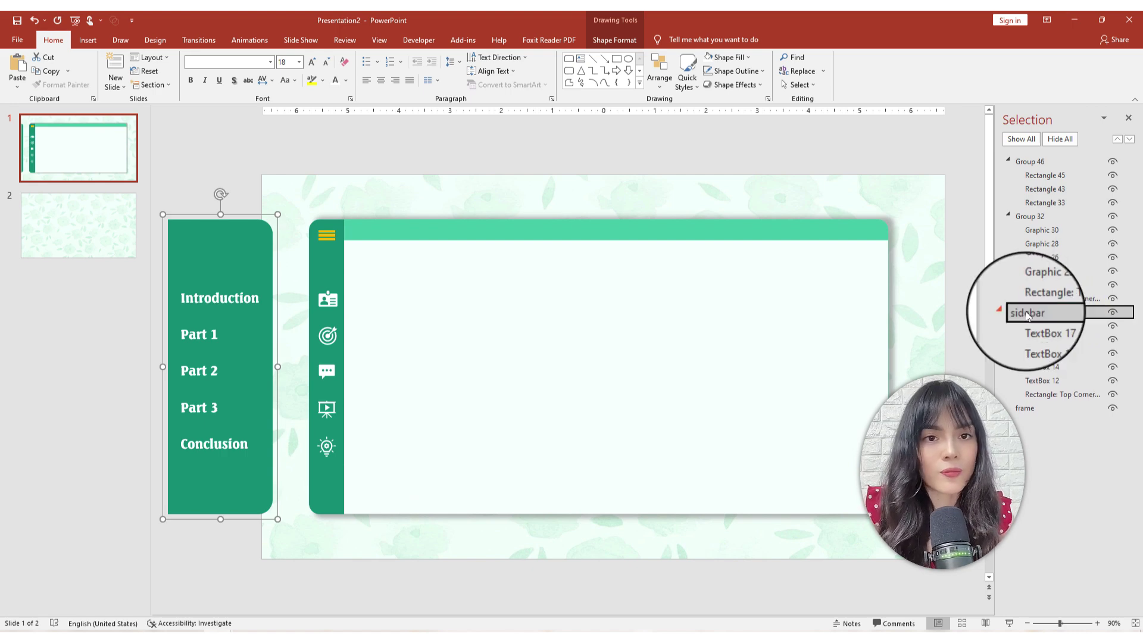
Rename the icon strip group 'menubar' and Group 46 'button'.
left_click(326, 265)
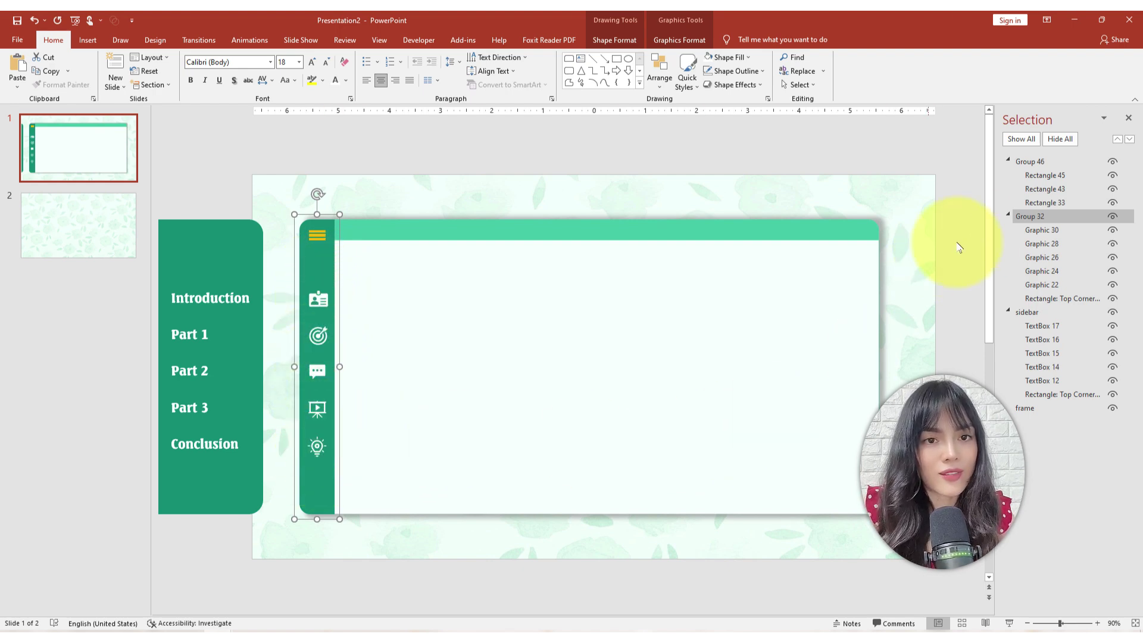
double_click(1033, 217)
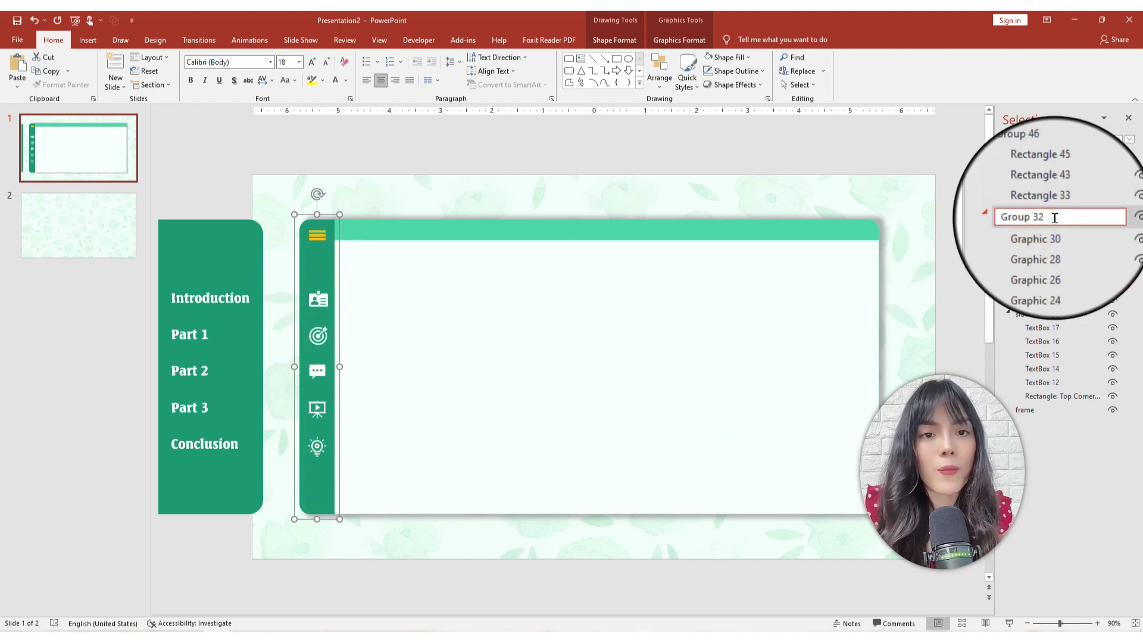
type("menubar")
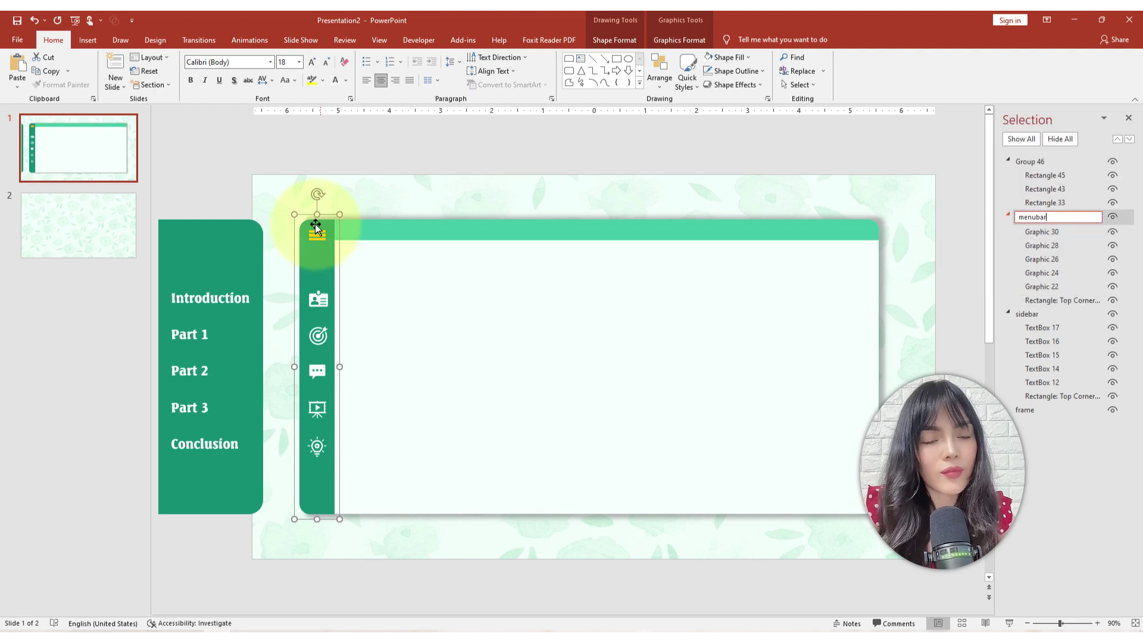
left_click(315, 238)
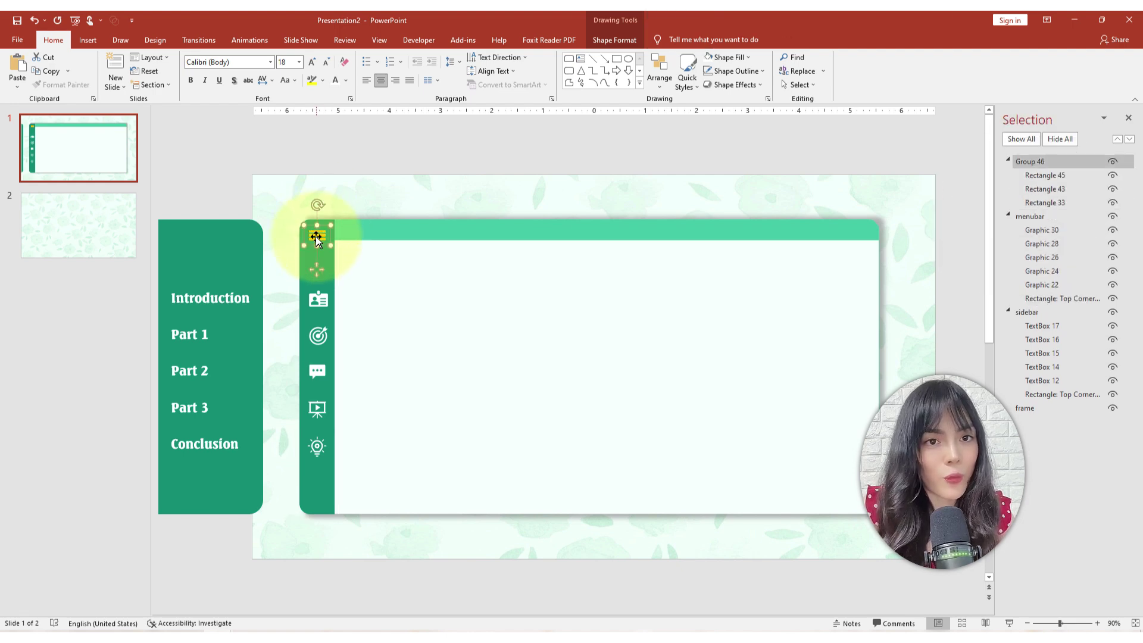
double_click(1040, 162)
type("bu")
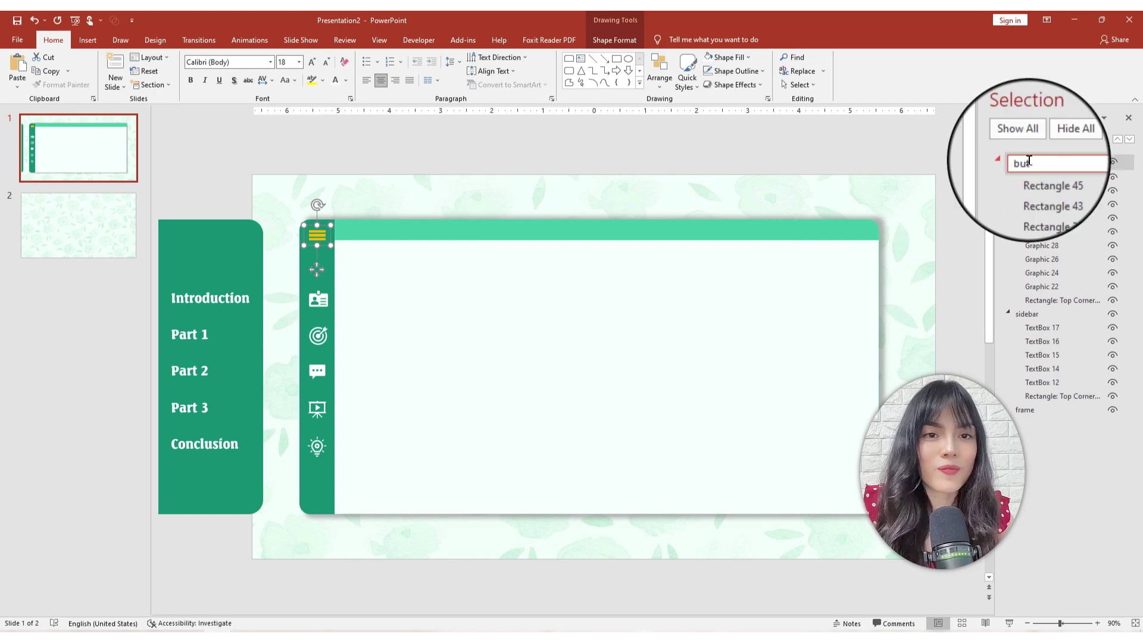
type("ton")
left_click(197, 250)
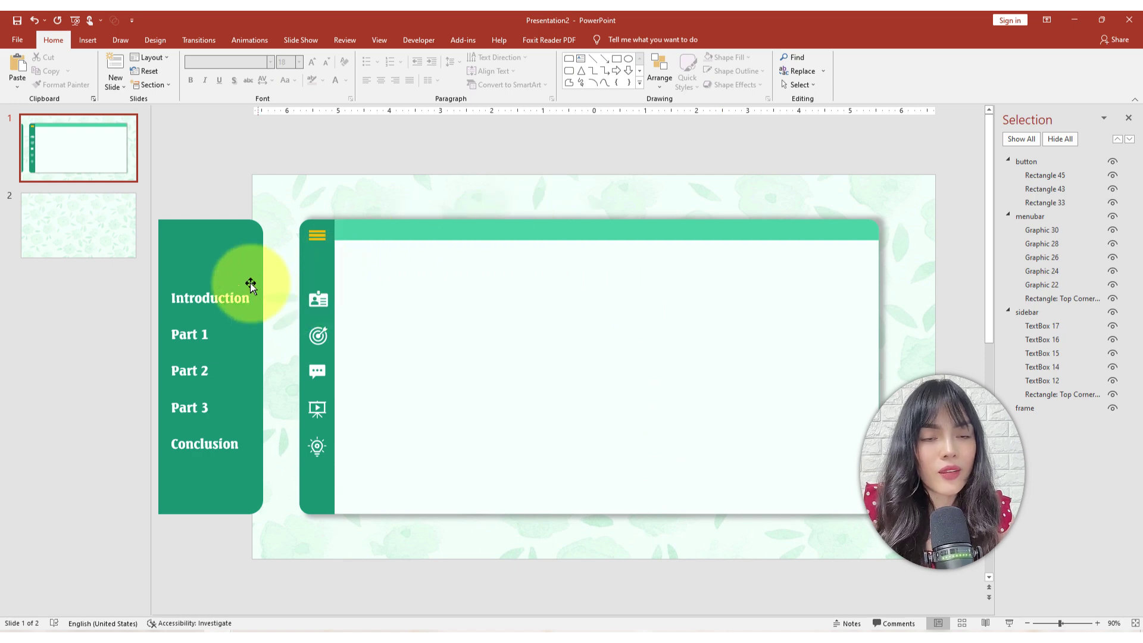
Add a Lines motion path animation to the sidebar group, with the Animation Pane showing it.
left_click(236, 253)
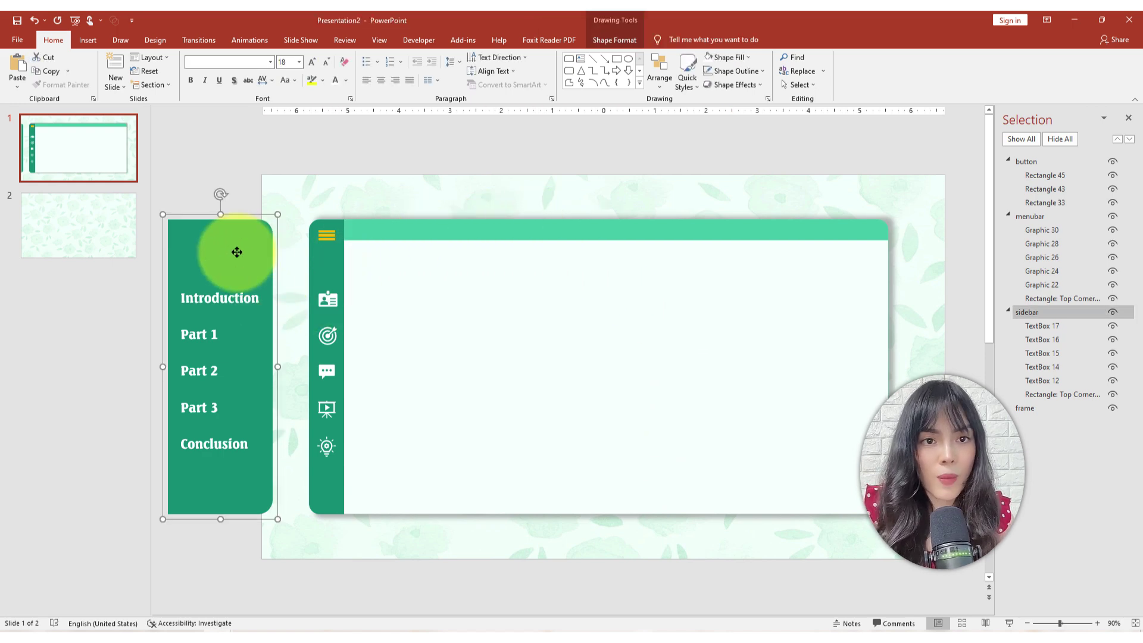
scroll(237, 253, "down", 1)
left_click(264, 42)
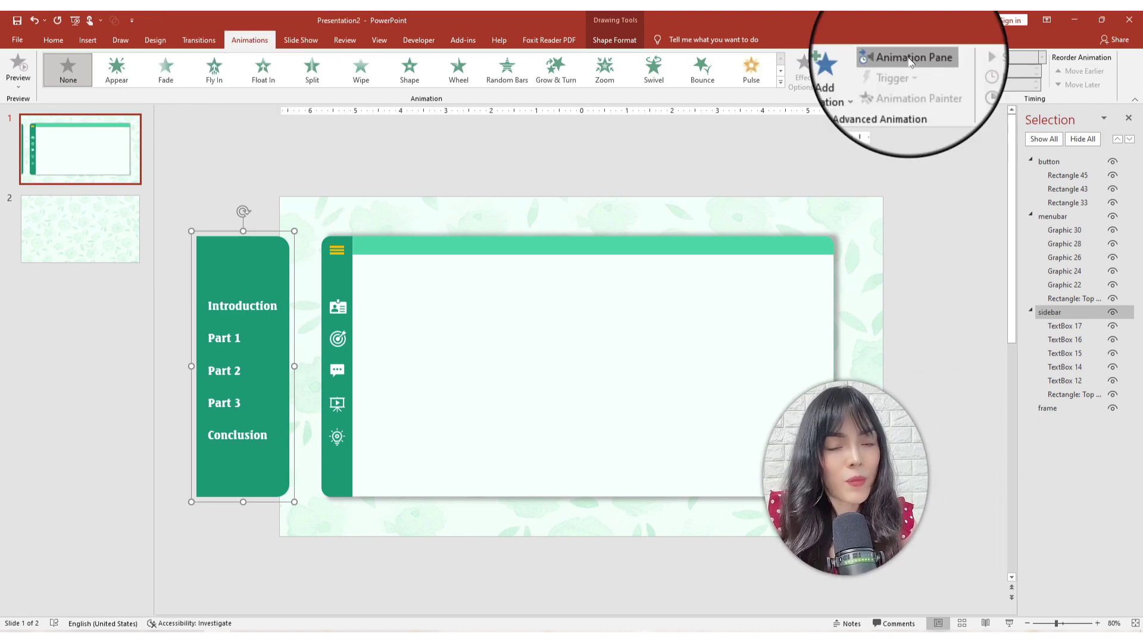
left_click(910, 60)
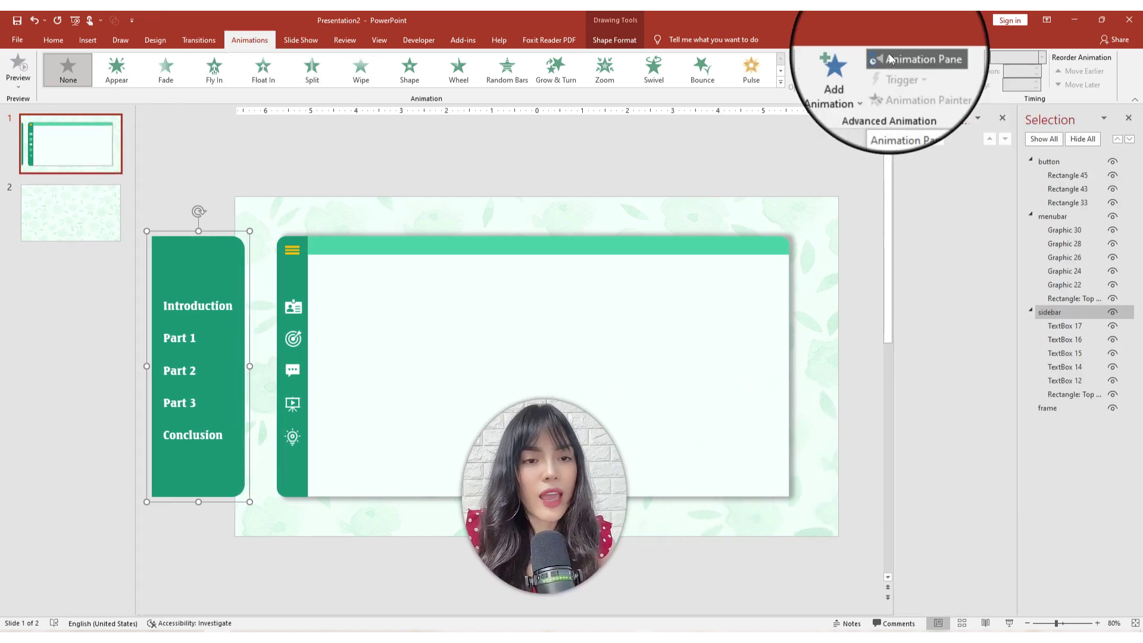
left_click(852, 87)
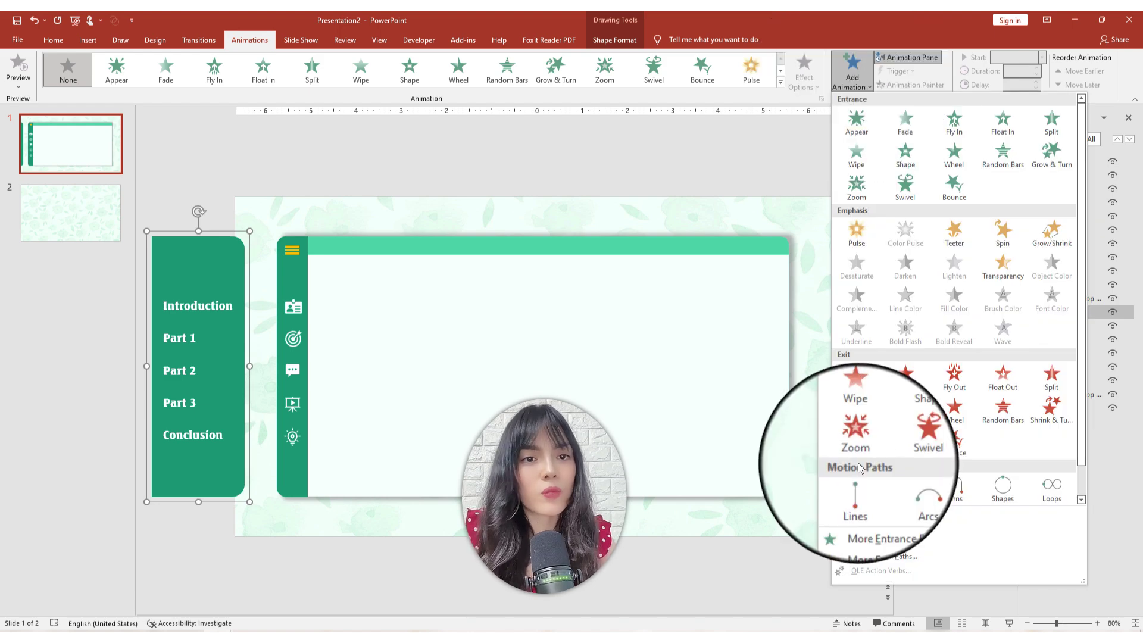
scroll(859, 467, "down", 1)
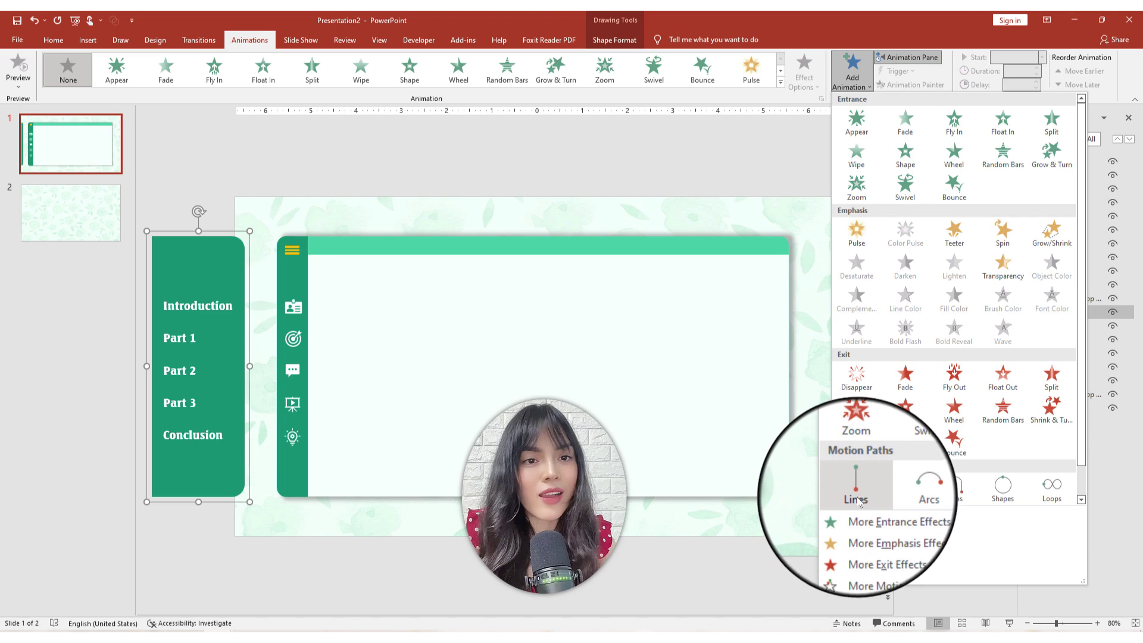
left_click(856, 470)
left_click(921, 140)
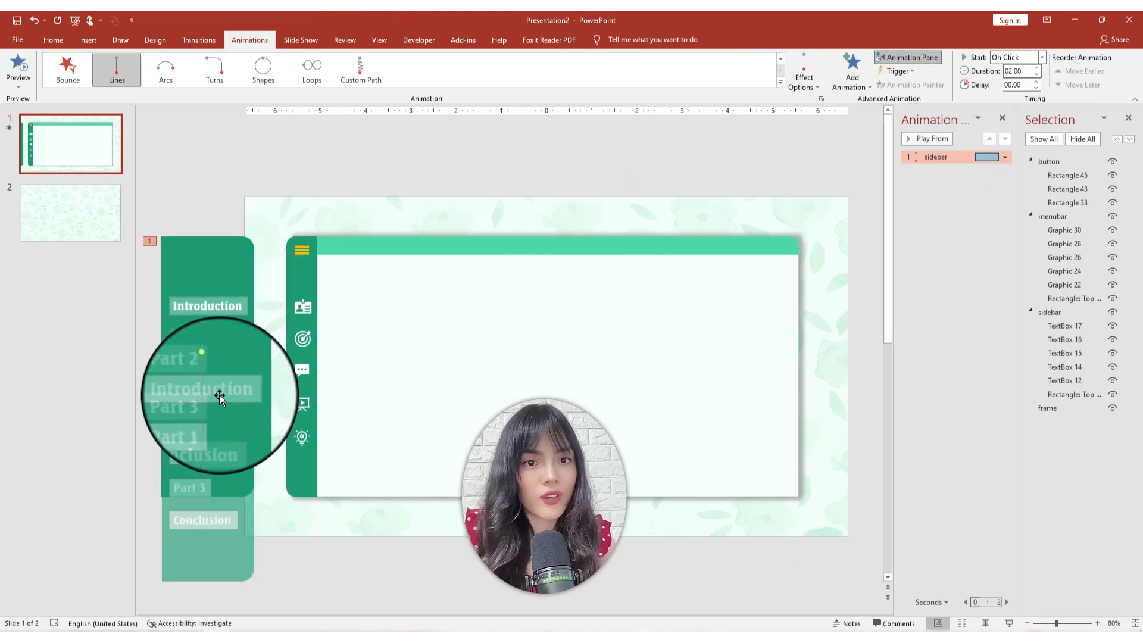
Set the sidebar's line path direction to Right and drag its end point beside the icon strip.
left_click(801, 75)
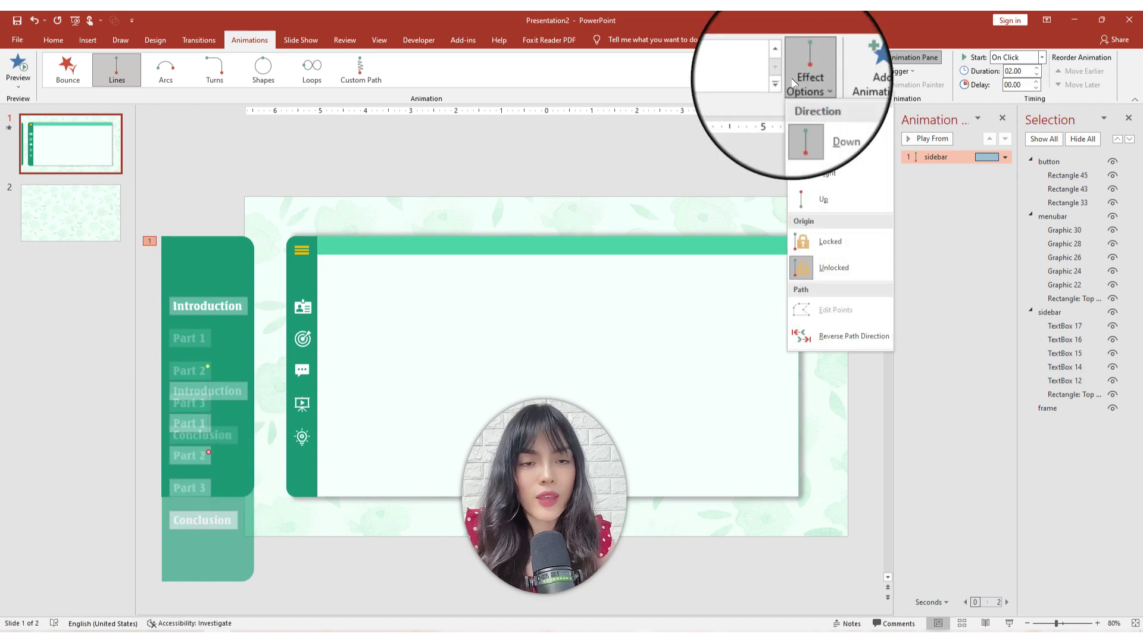
left_click(802, 175)
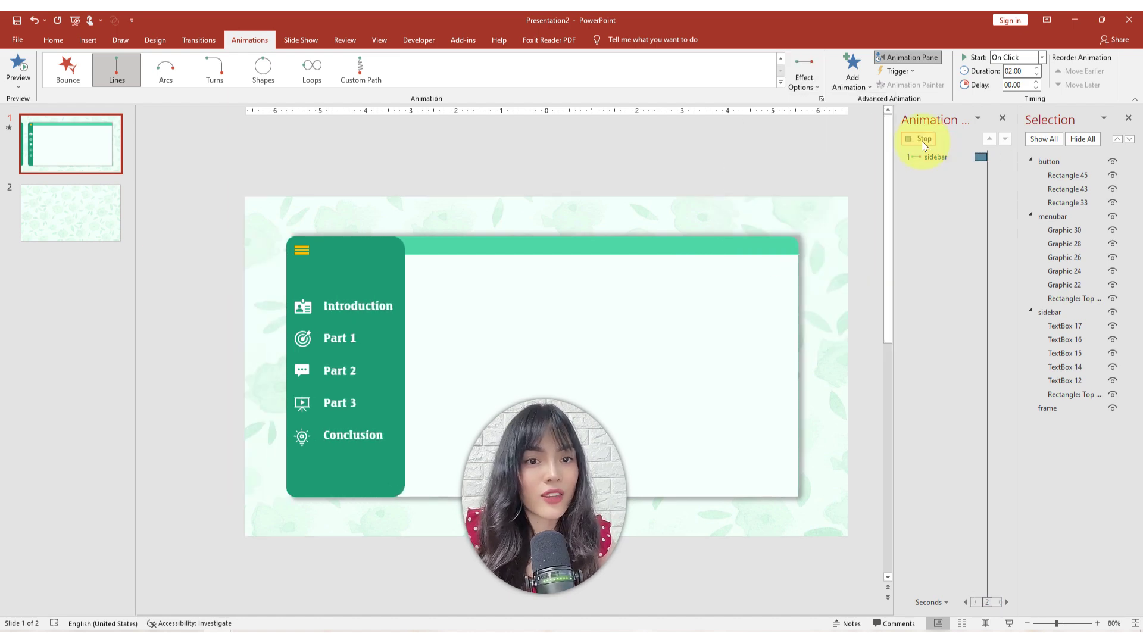
left_click_drag(357, 365, 350, 362)
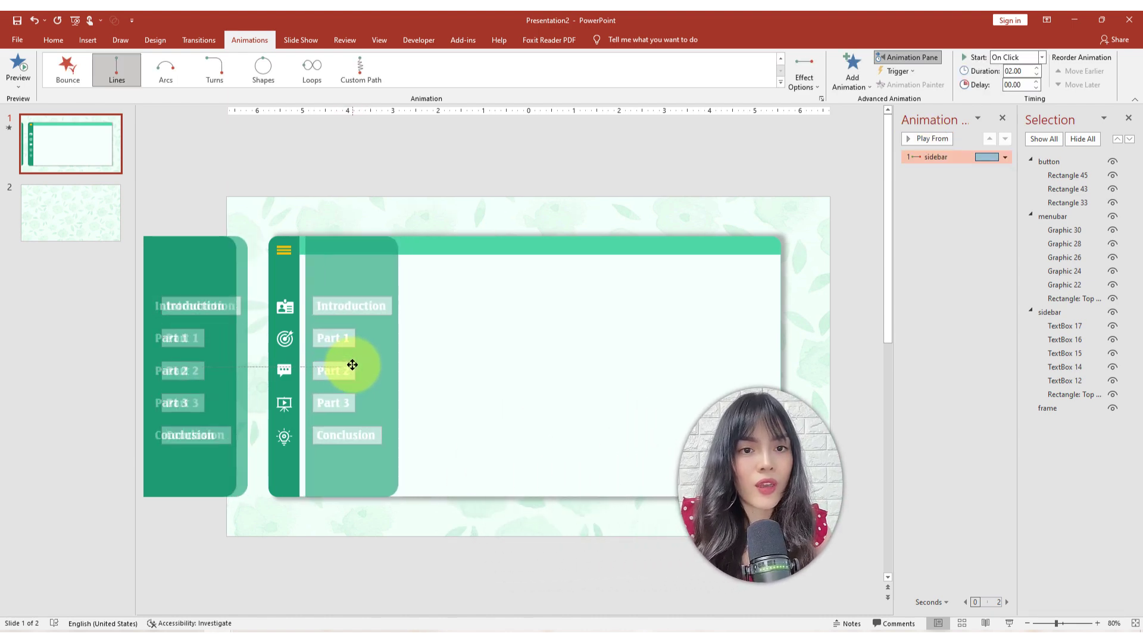
left_click_drag(352, 363, 359, 366)
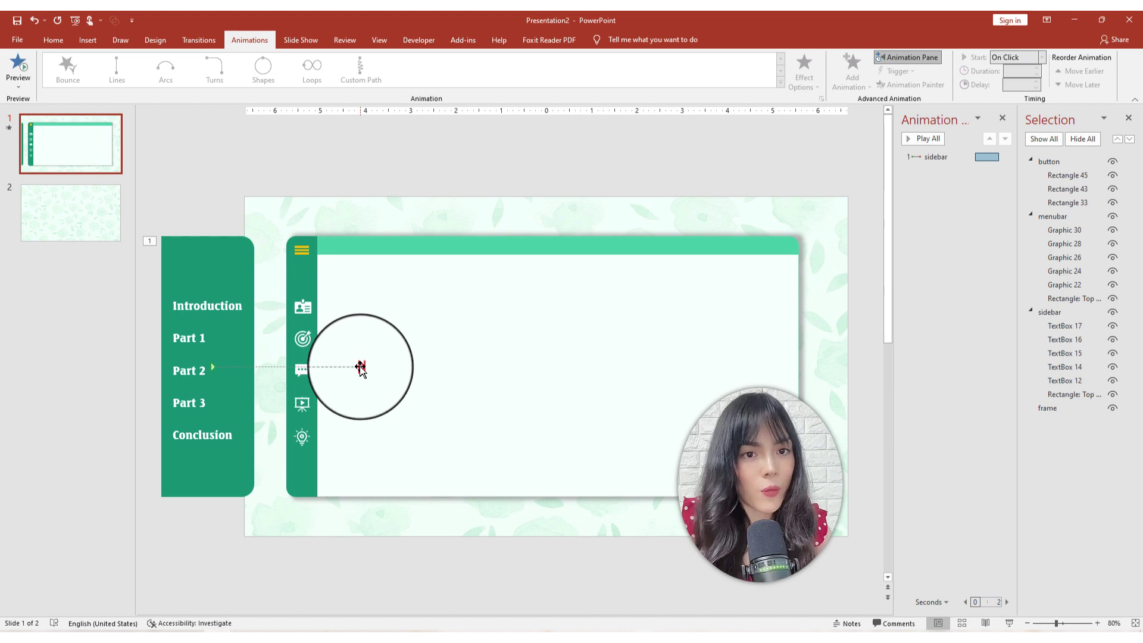
left_click(360, 367)
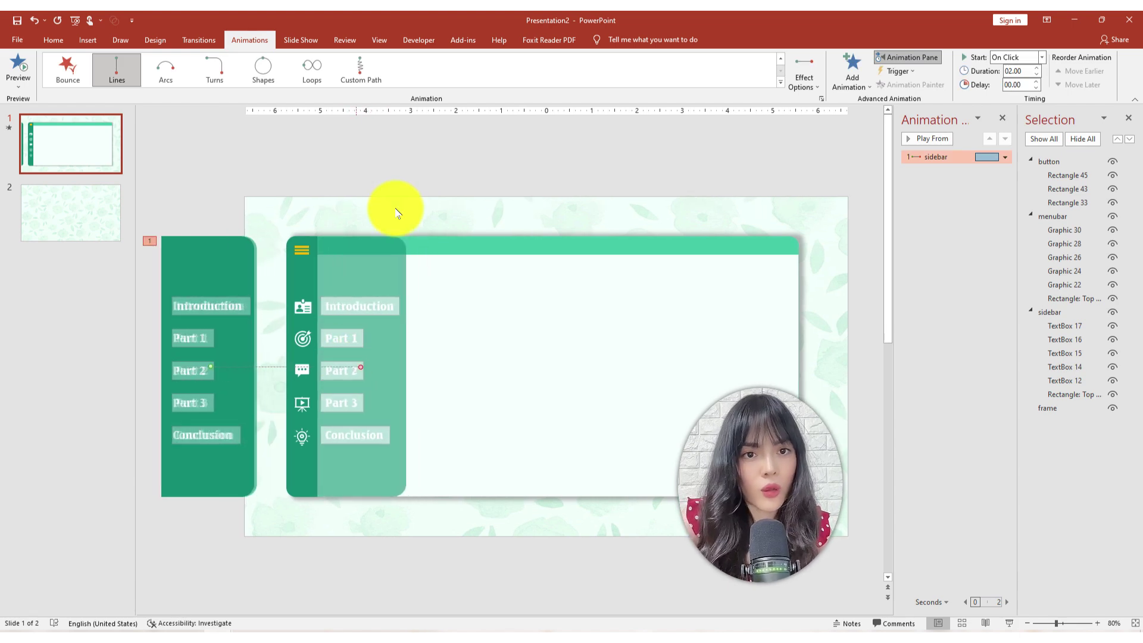
left_click(544, 183)
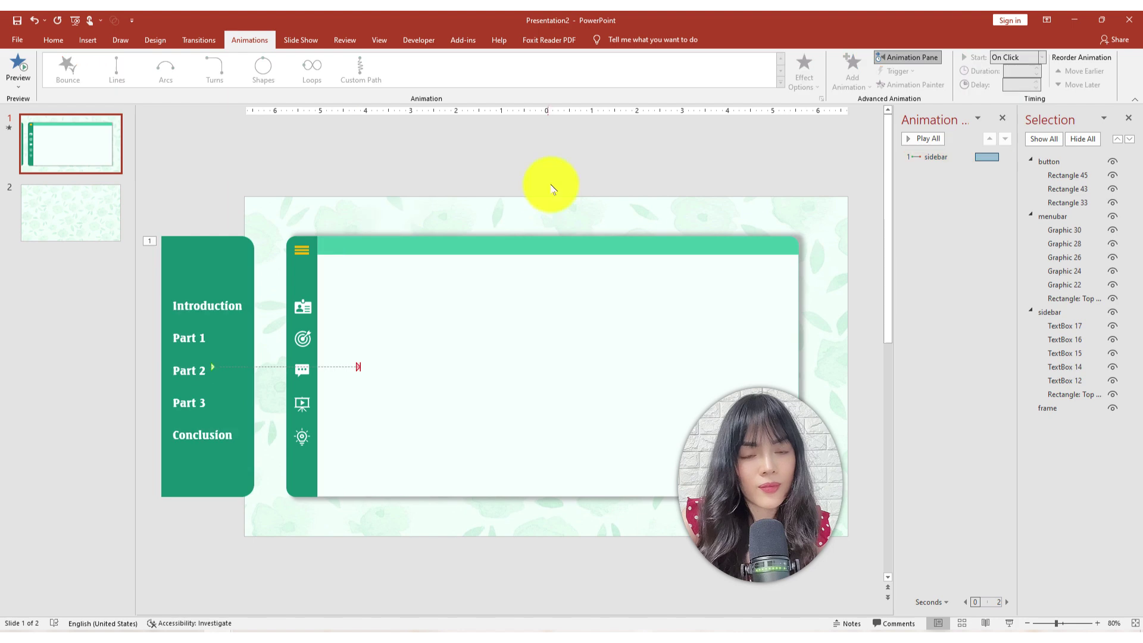
Add a second Lines motion path to the sidebar, with its direction set to Right.
left_click(222, 484)
left_click(839, 77)
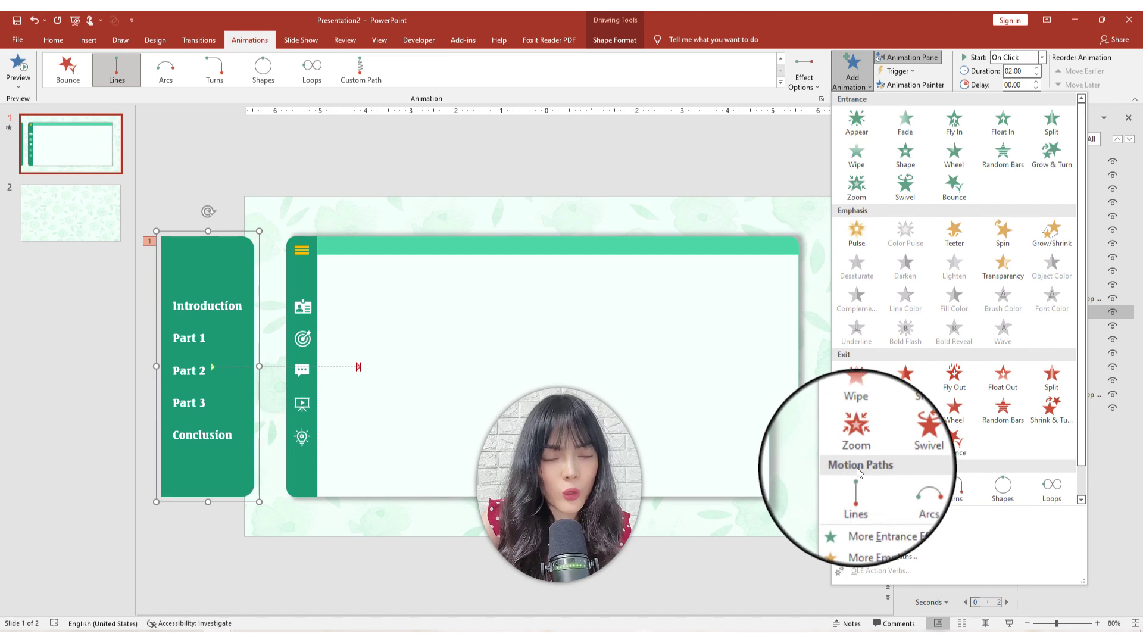
left_click(856, 487)
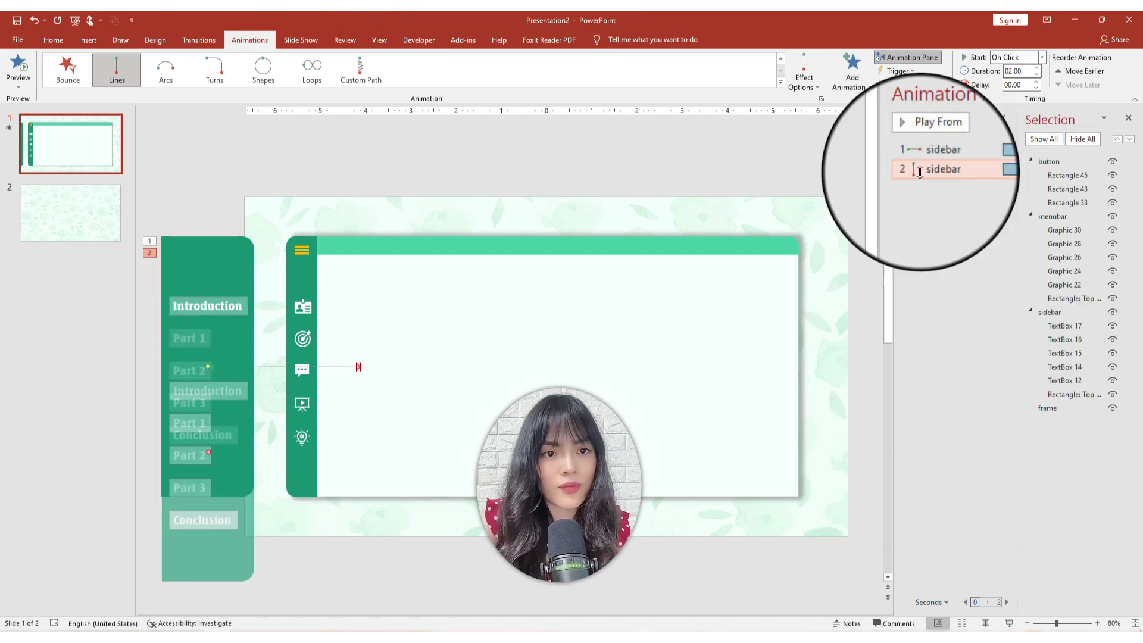
left_click(800, 80)
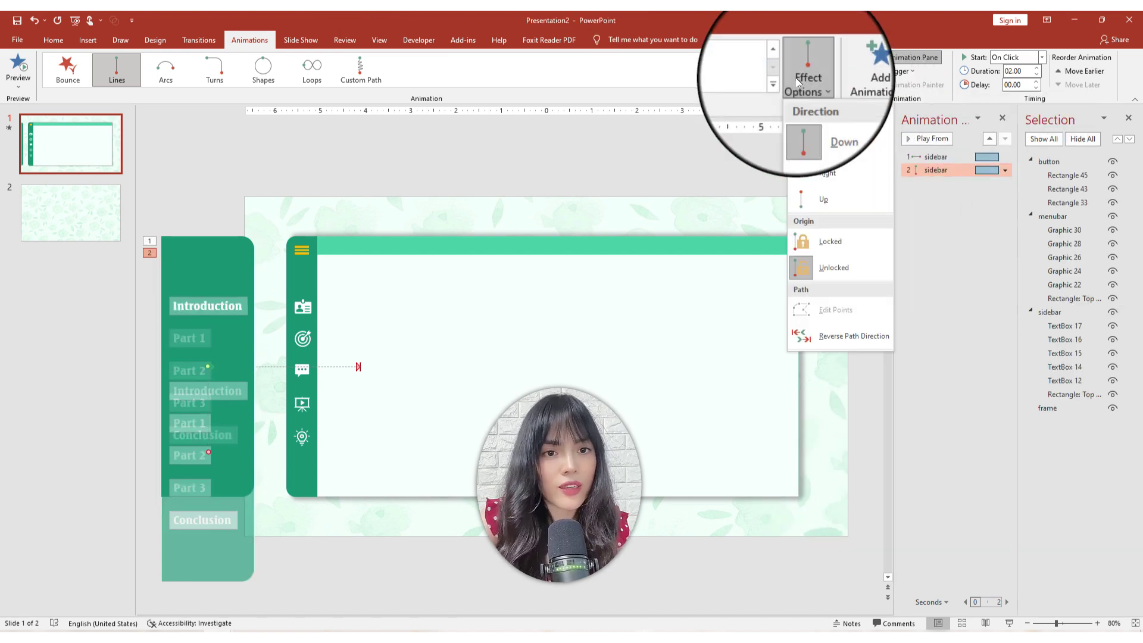
left_click(812, 173)
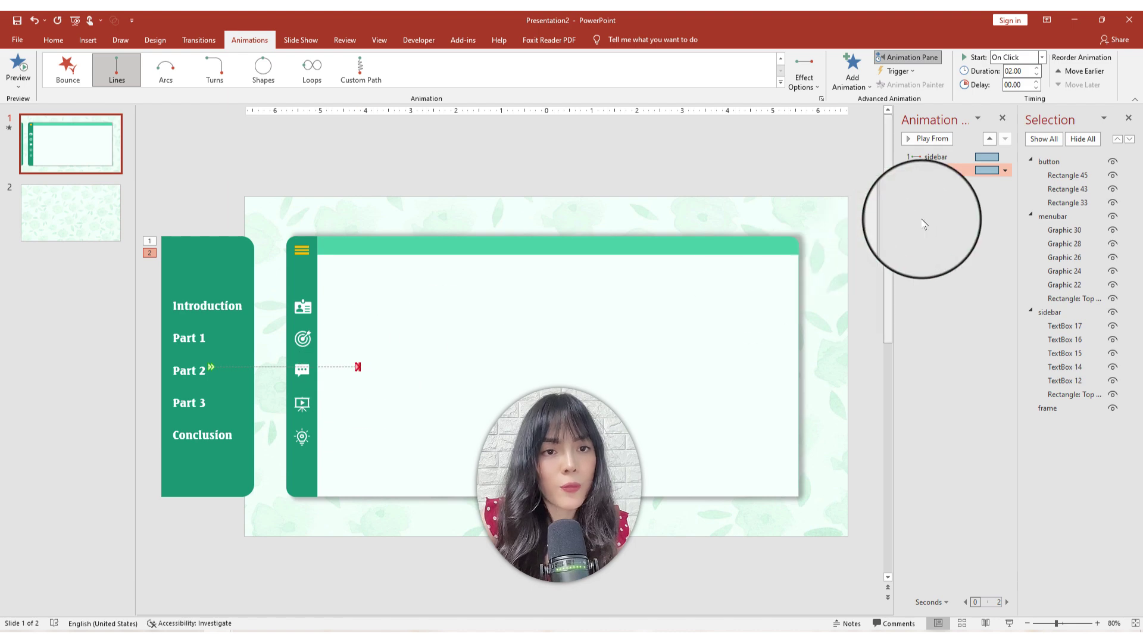
left_click(357, 366)
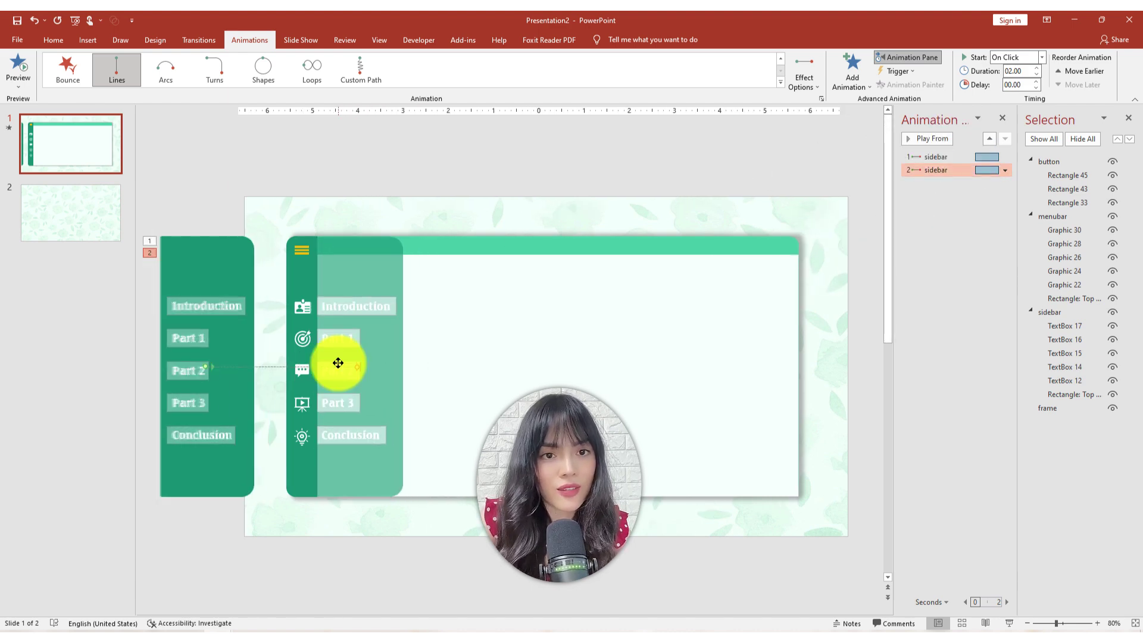
left_click(360, 372)
left_click(936, 170)
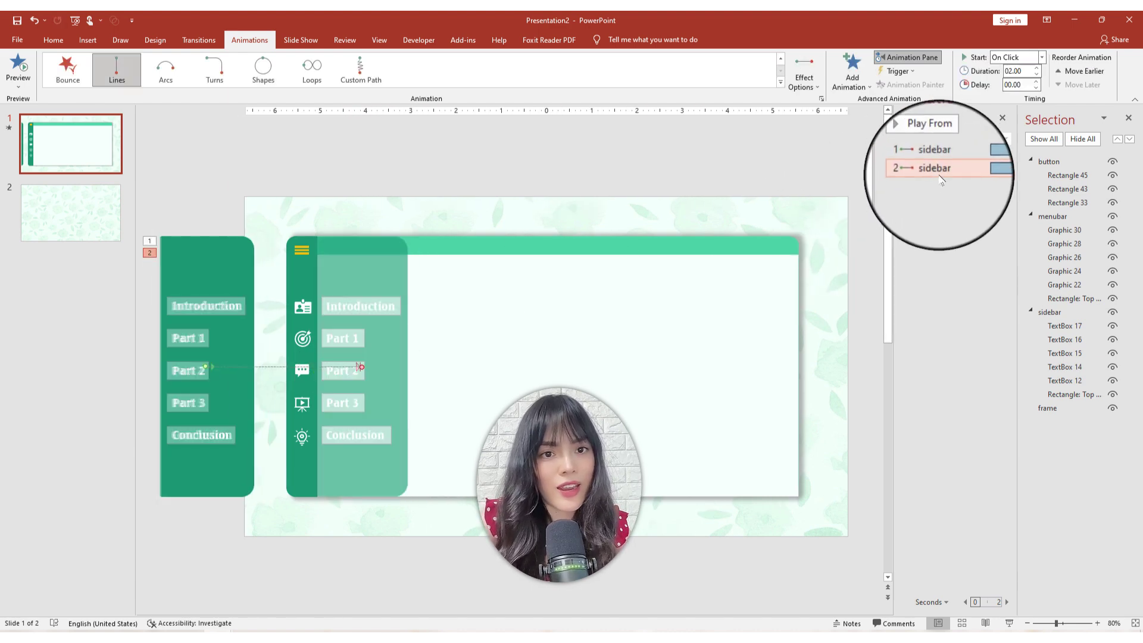
left_click(804, 76)
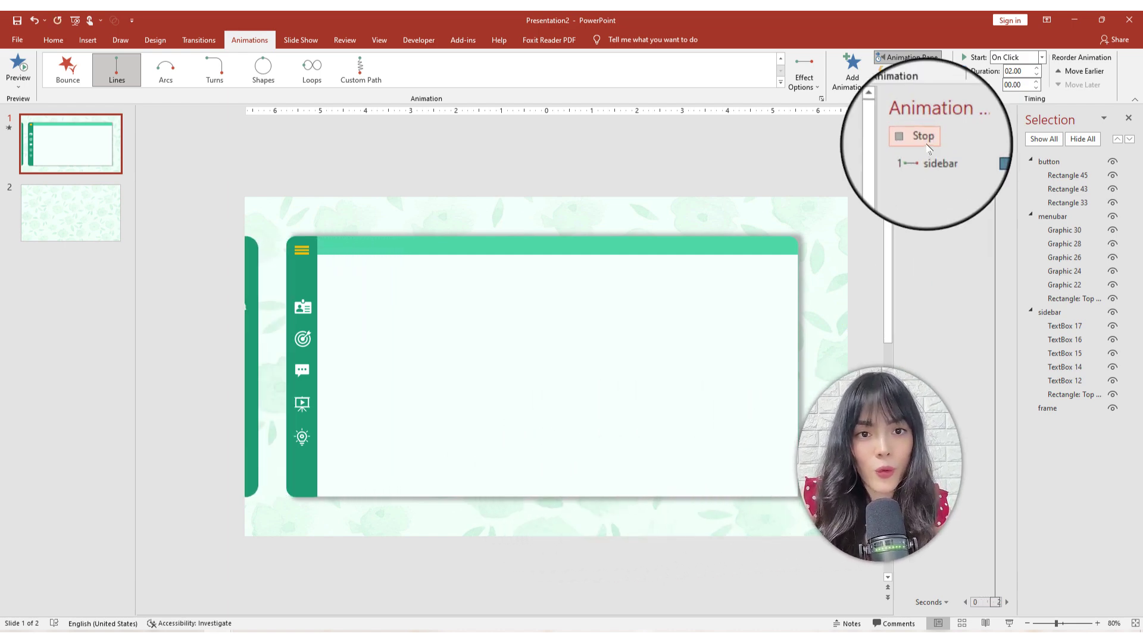
Preview the sidebar sliding out and back, then select the menubar group.
left_click(923, 136)
left_click(932, 142)
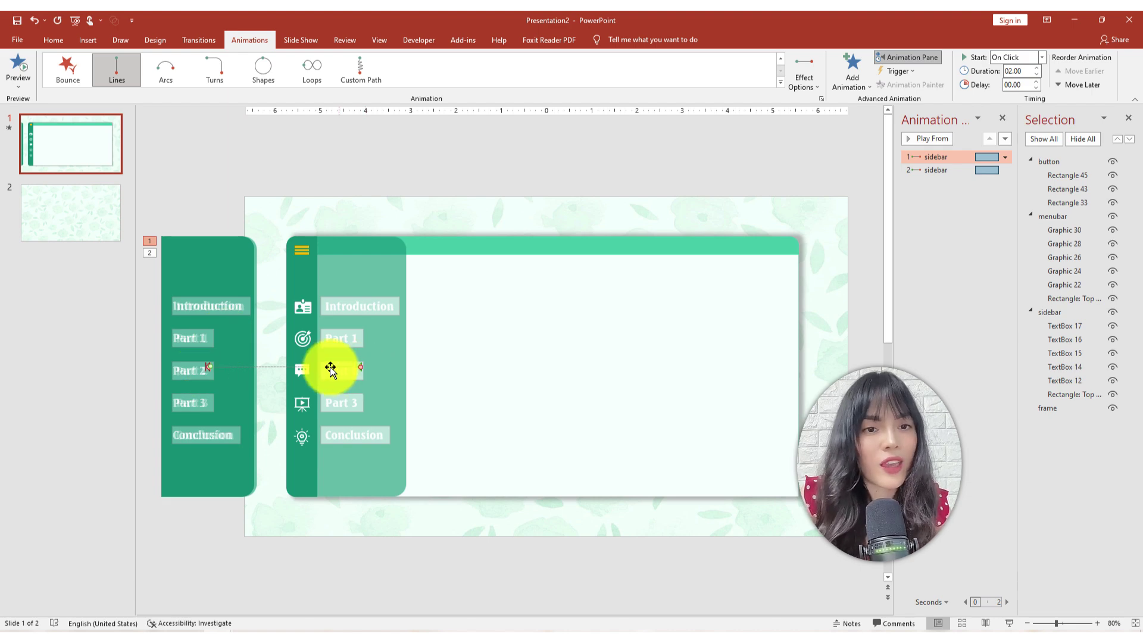
left_click(304, 475)
Copy slide 2's floral background picture and paste it onto slide 1.
left_click(107, 225)
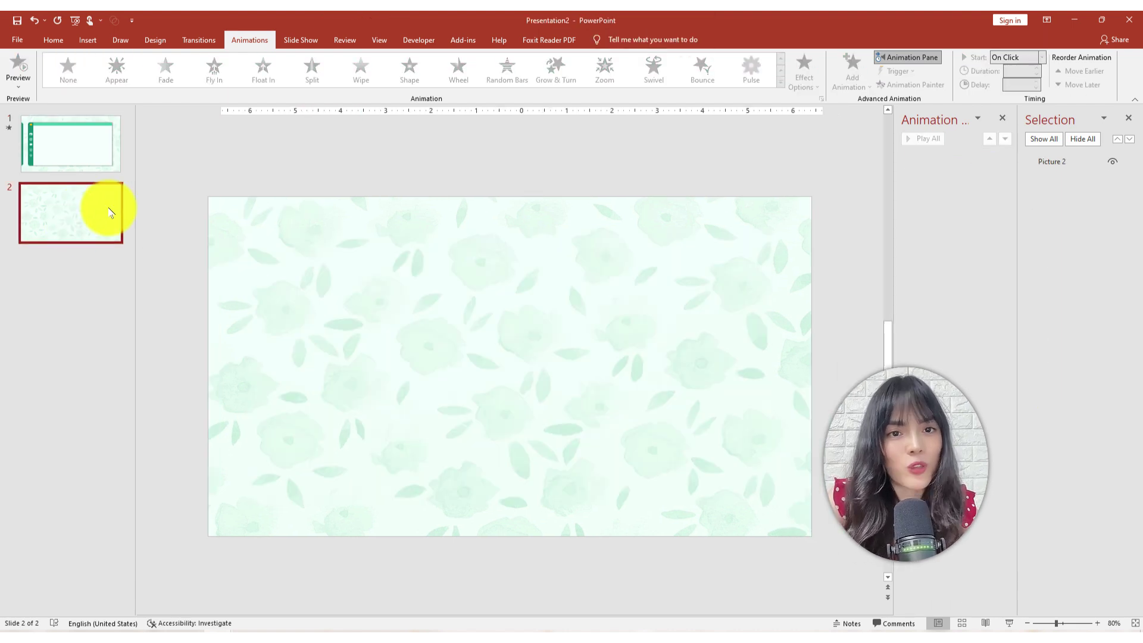
left_click(452, 293)
key("ctrl+c")
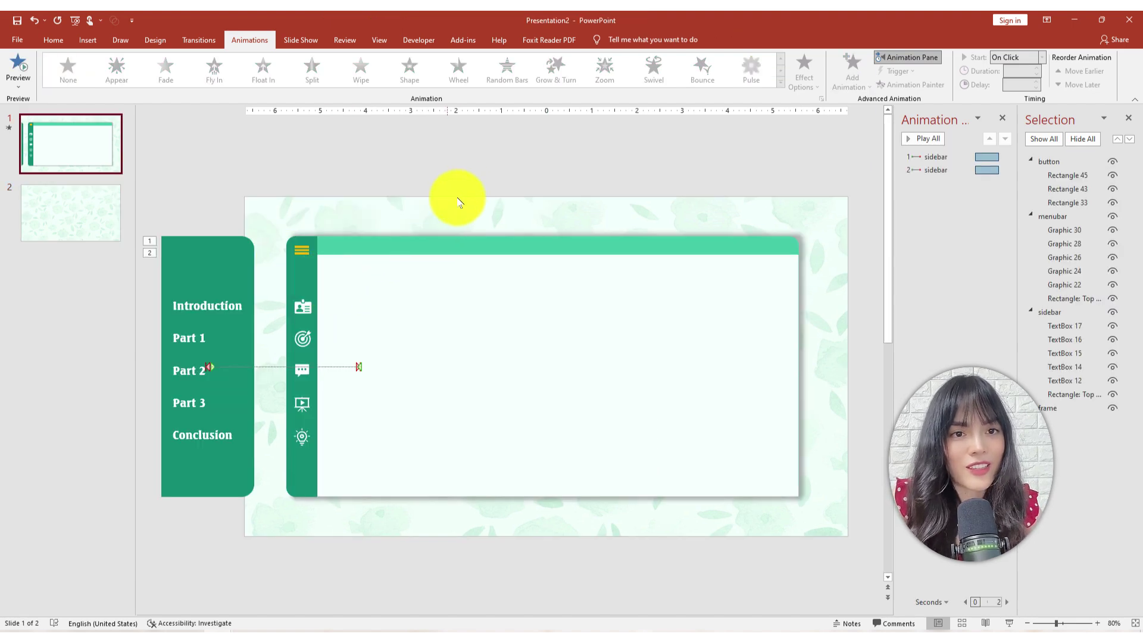
key("ctrl+v")
Crop the pasted picture to a narrow left strip and layer it just above the sidebar.
right_click(520, 367)
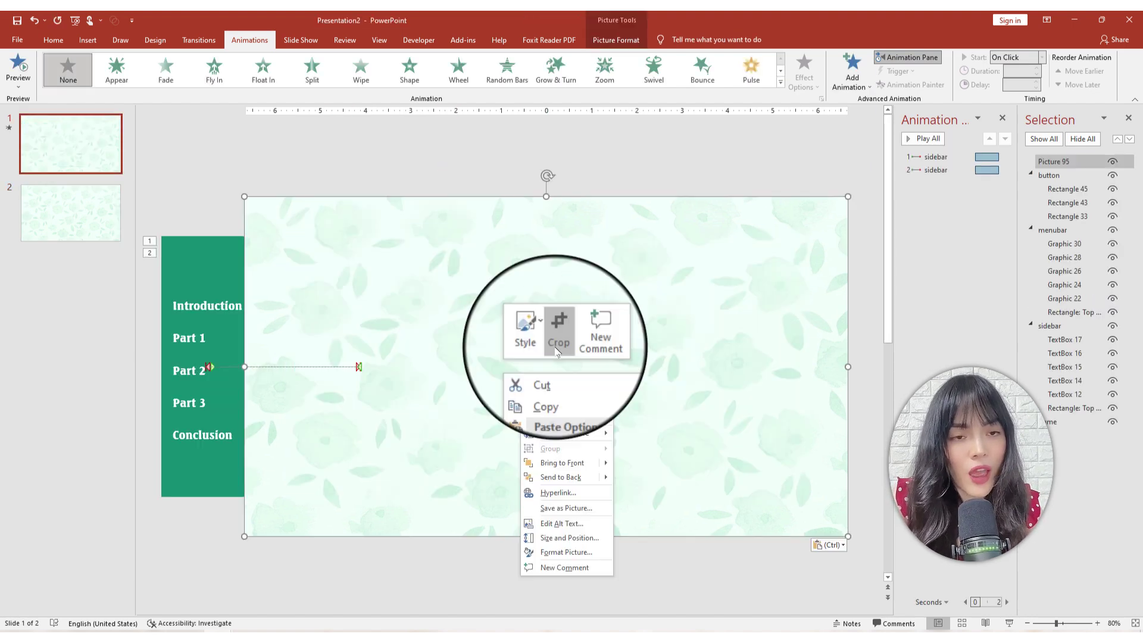
left_click(557, 329)
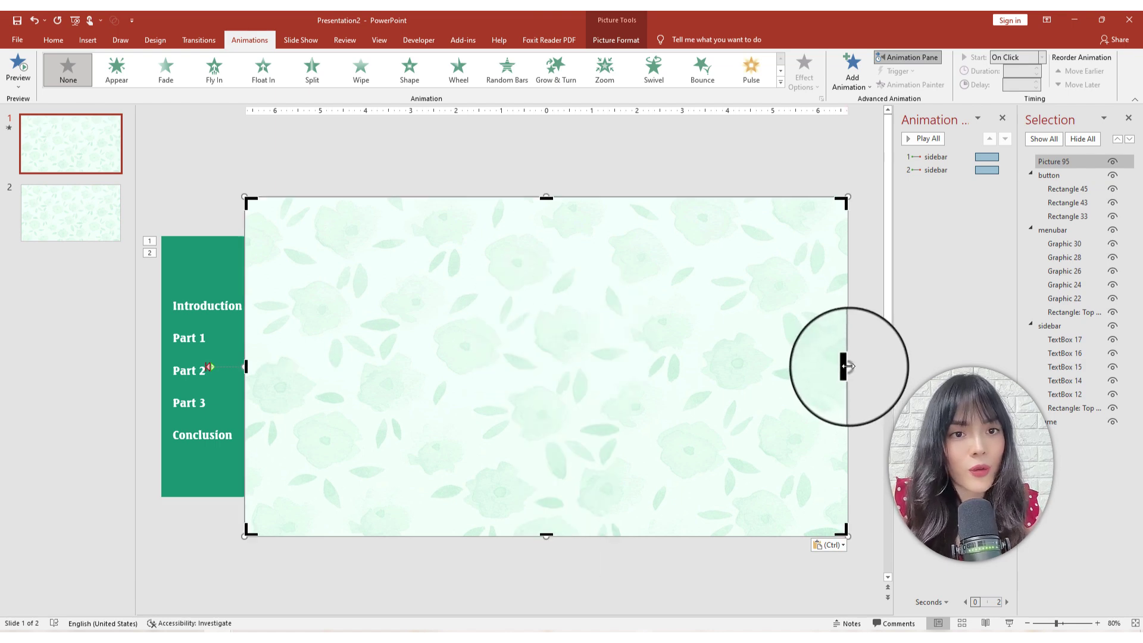
mouse_move(845, 366)
left_mouse_down()
mouse_move(255, 373)
mouse_move(290, 376)
left_mouse_up()
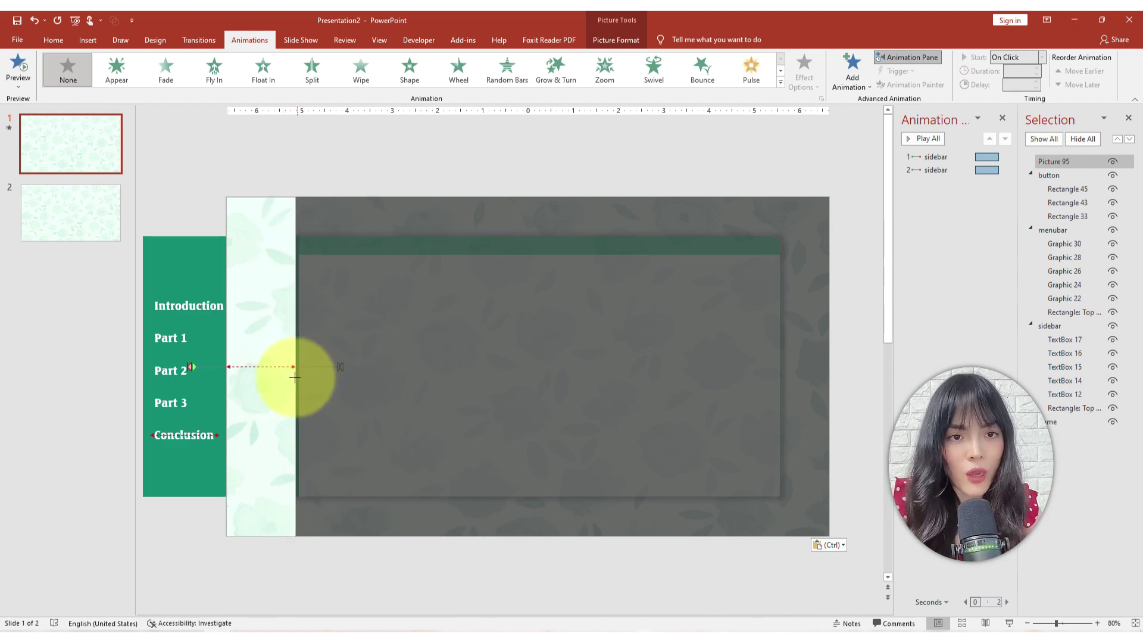
left_click_drag(295, 376, 295, 377)
left_click(399, 174)
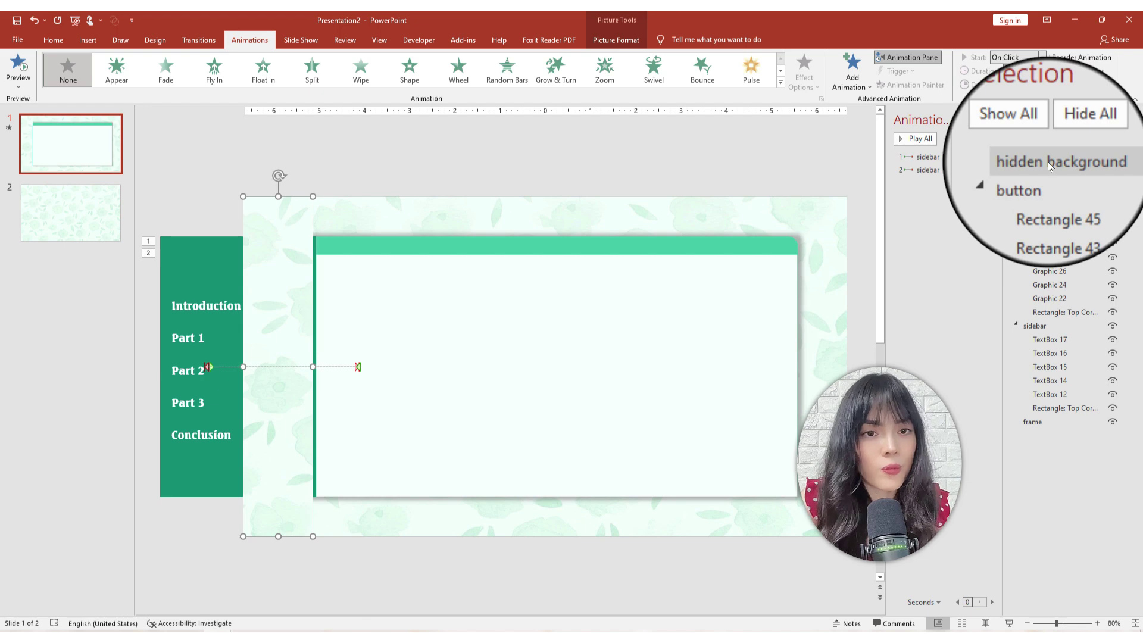
mouse_move(1049, 167)
left_mouse_down()
mouse_move(1051, 319)
mouse_move(1036, 327)
left_mouse_up()
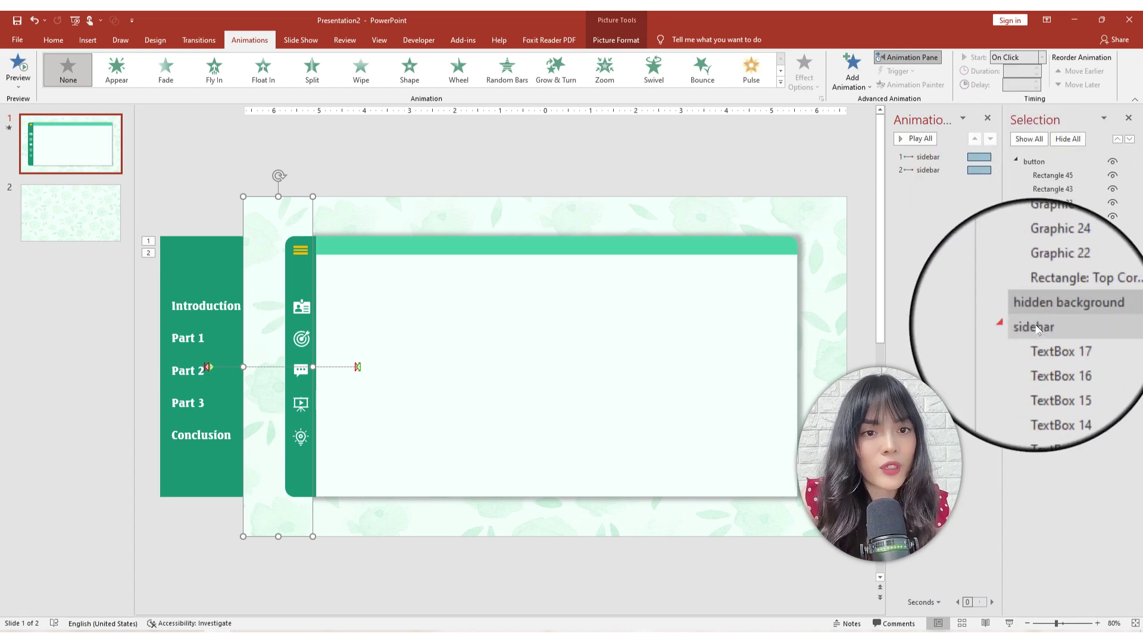
left_click(916, 138)
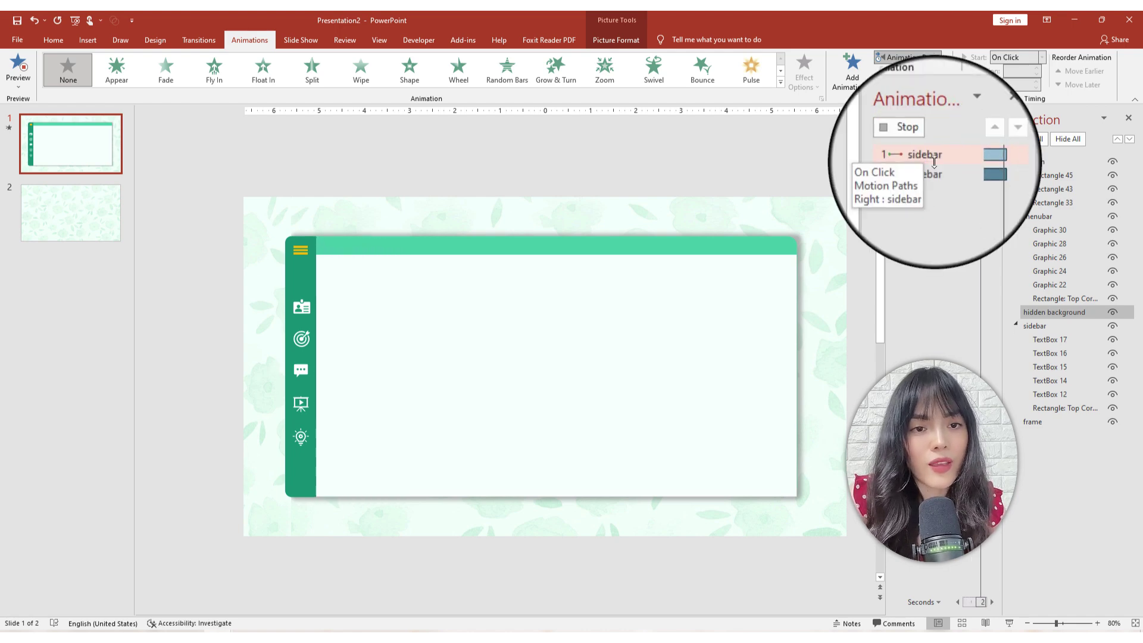
Set both sidebar animations to trigger On Click of the button object.
left_click(934, 157)
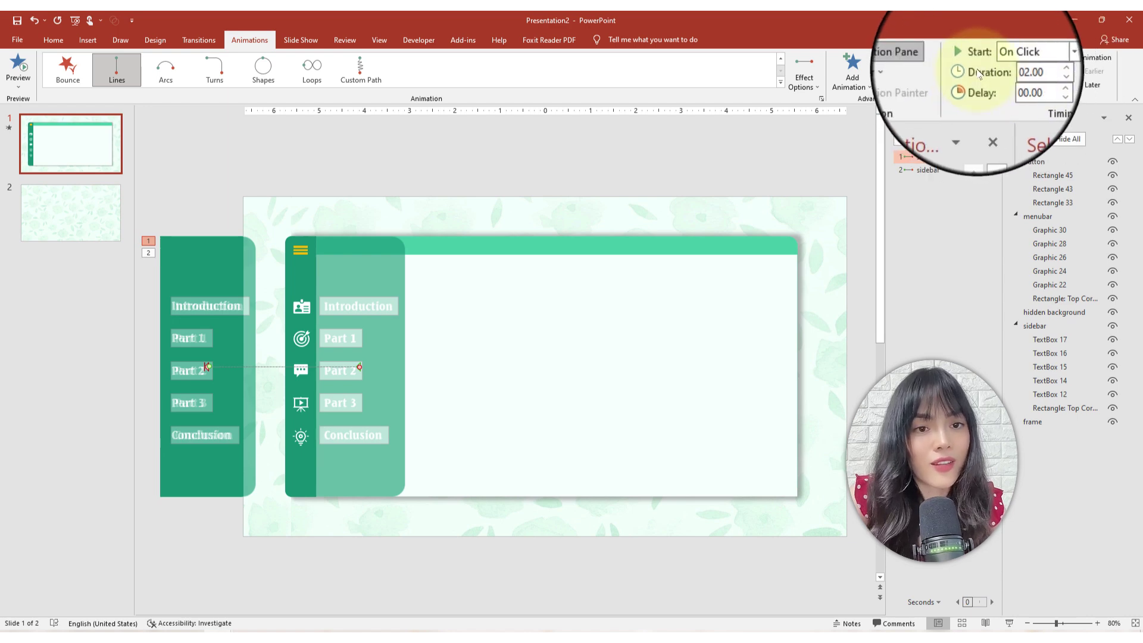
left_click(933, 171)
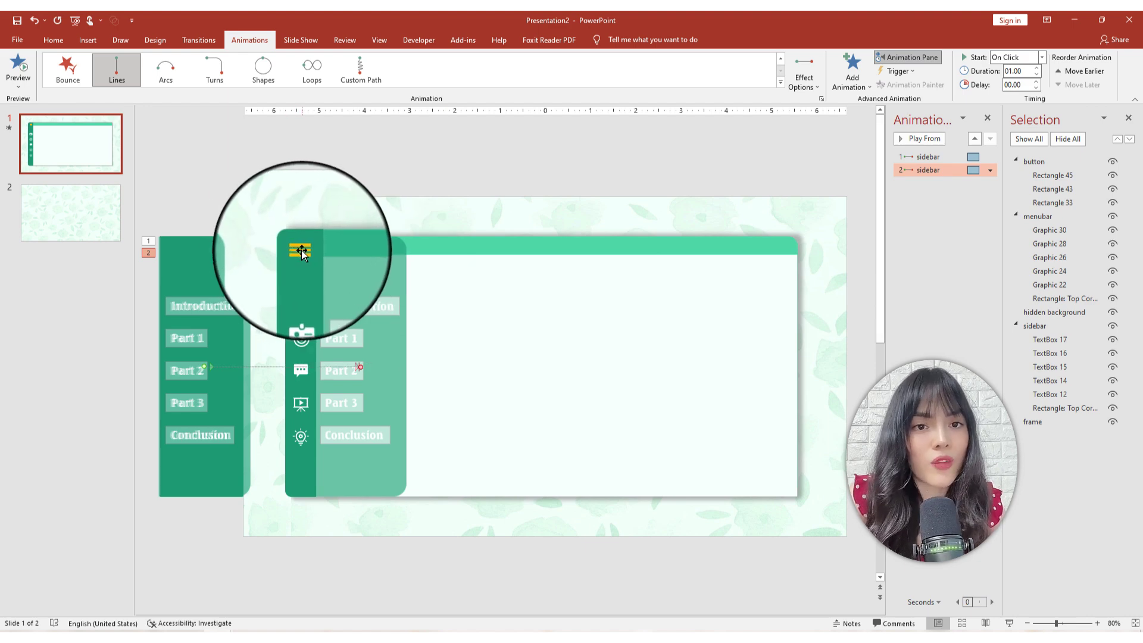
left_click(301, 253)
left_click(928, 157)
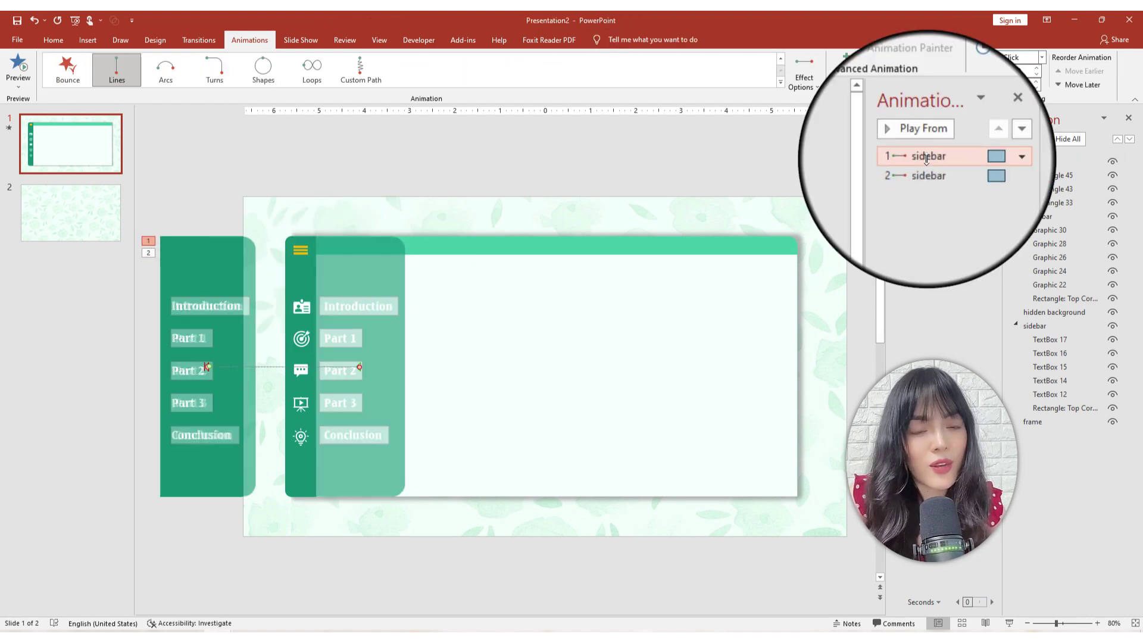
left_click(931, 172, "shift")
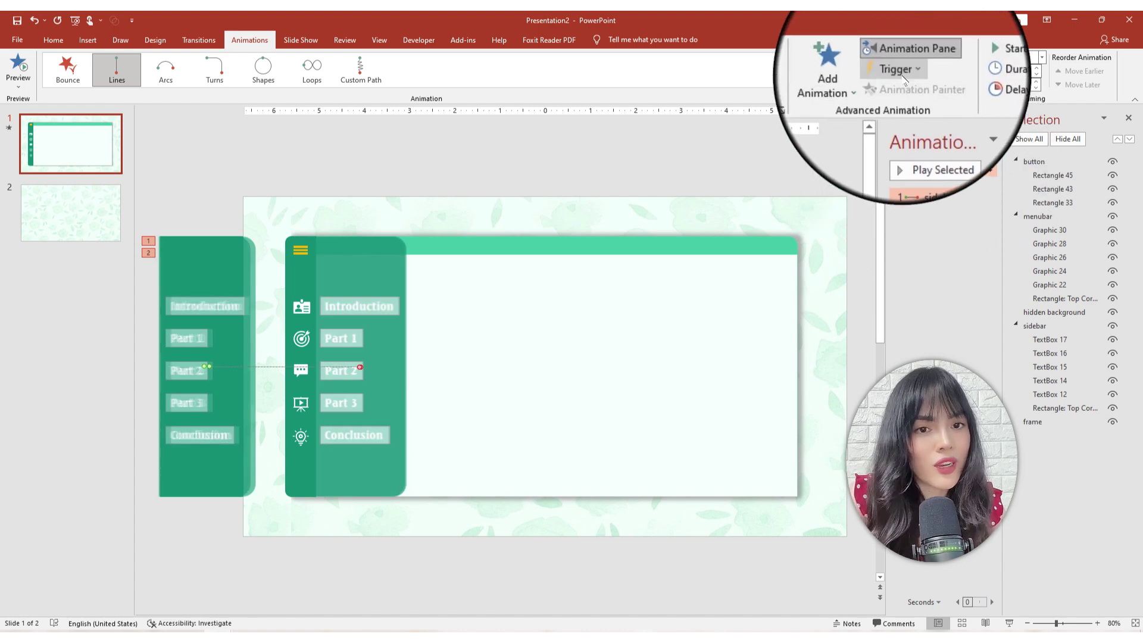
left_click(902, 70)
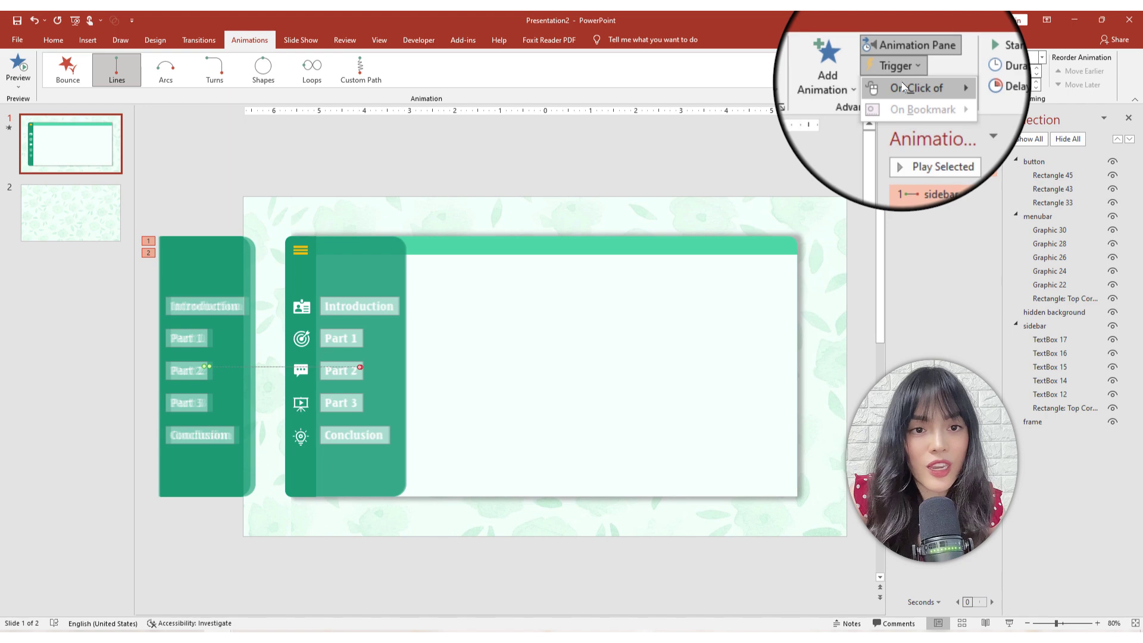
mouse_move(904, 80)
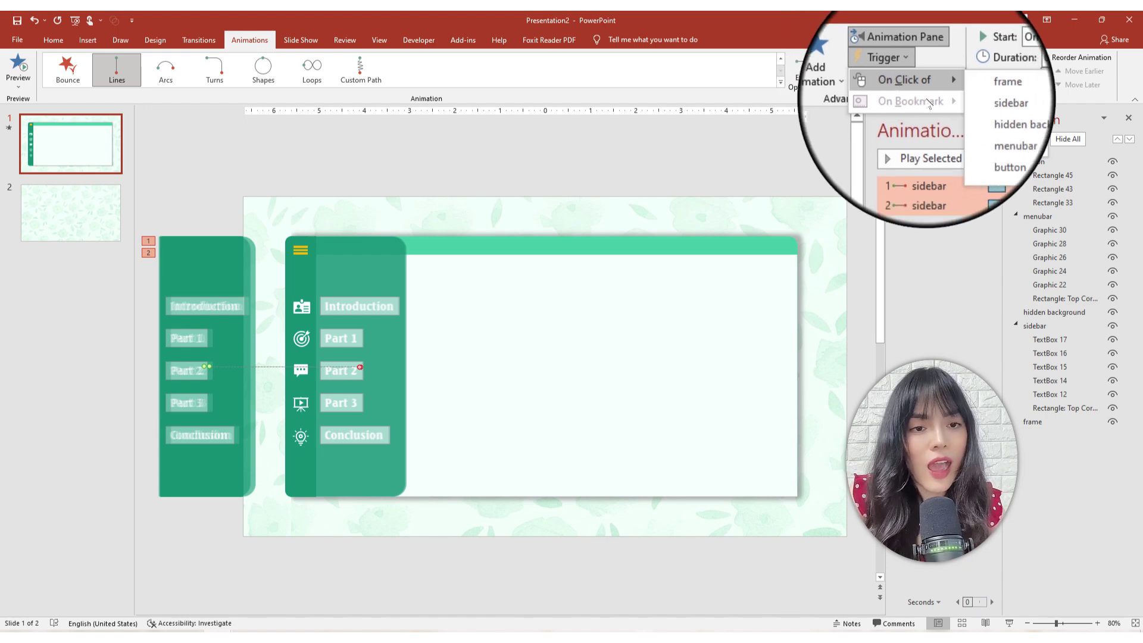
left_click(985, 149)
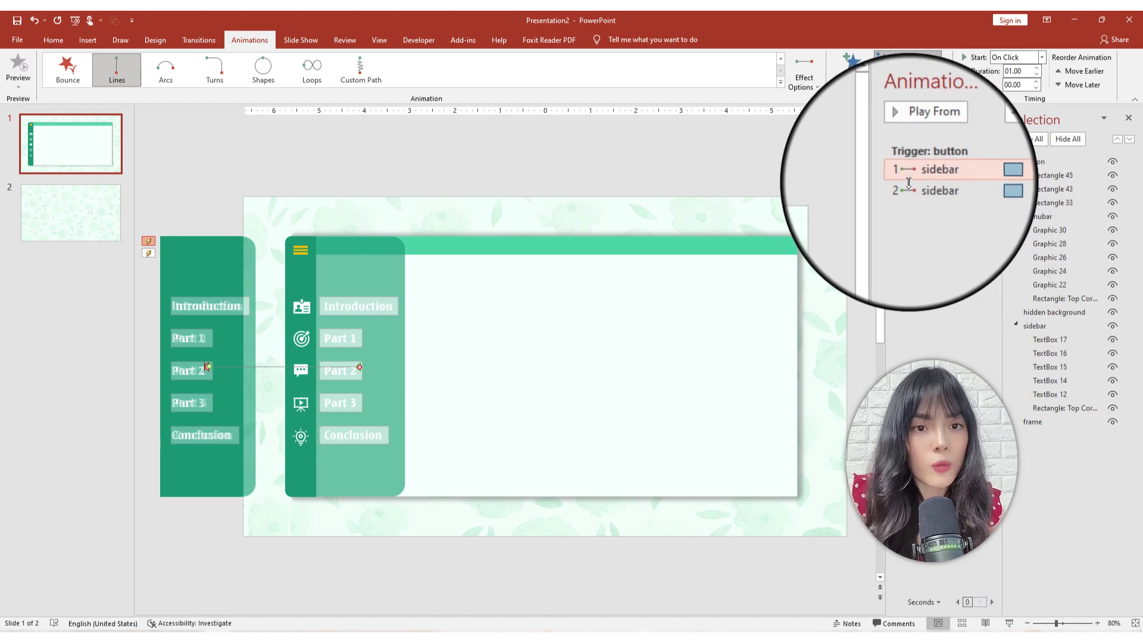
left_click(914, 189)
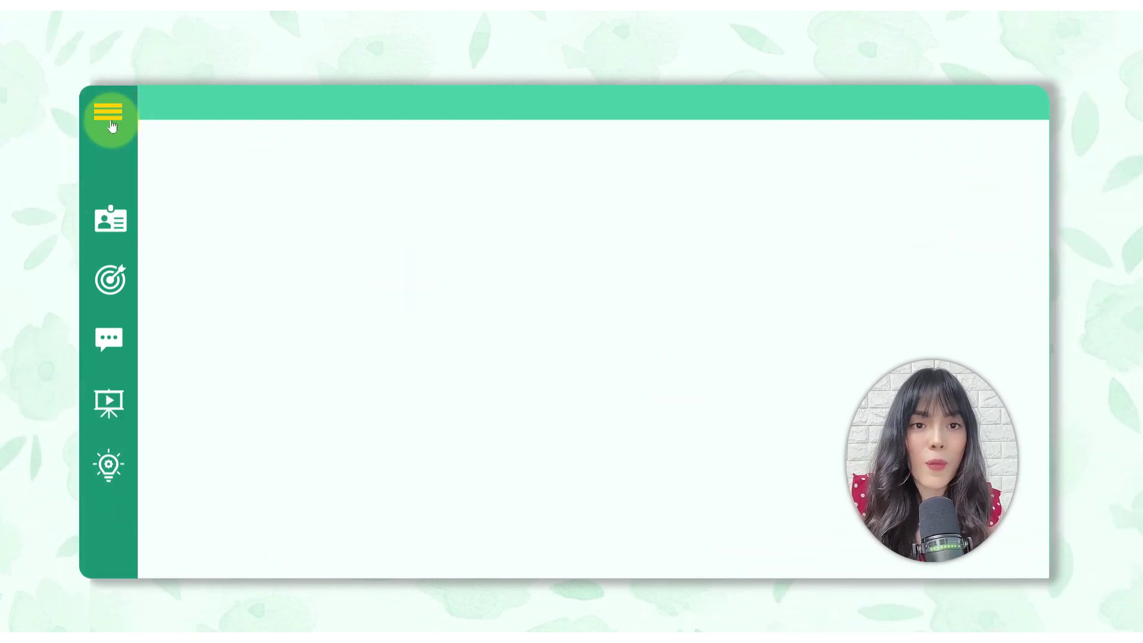
left_click(111, 125)
left_click(110, 125)
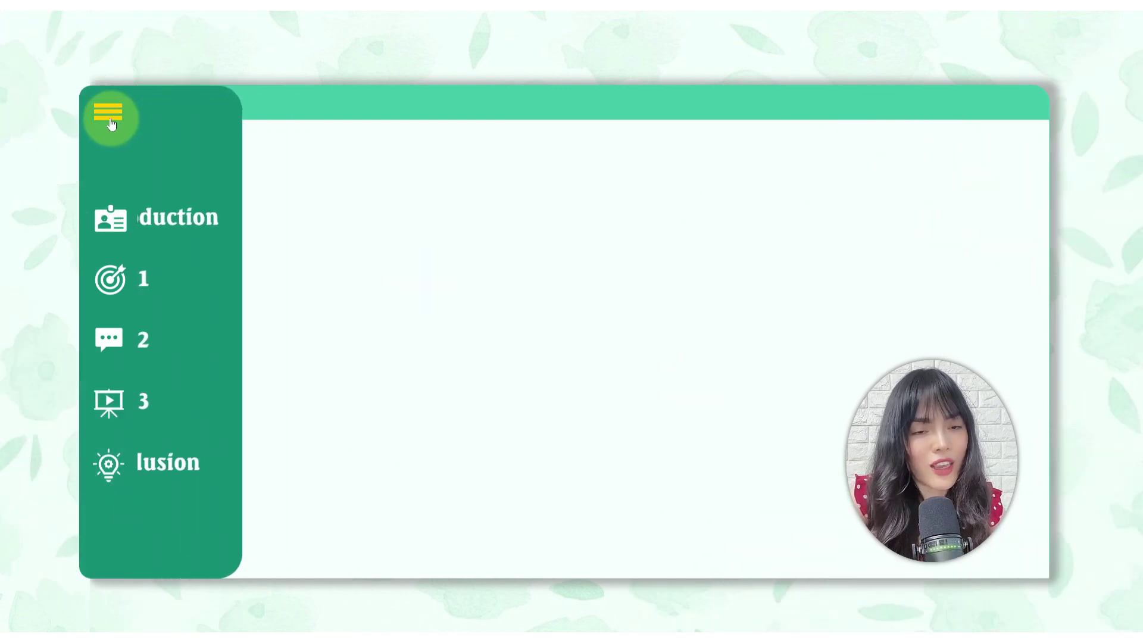
left_click(111, 125)
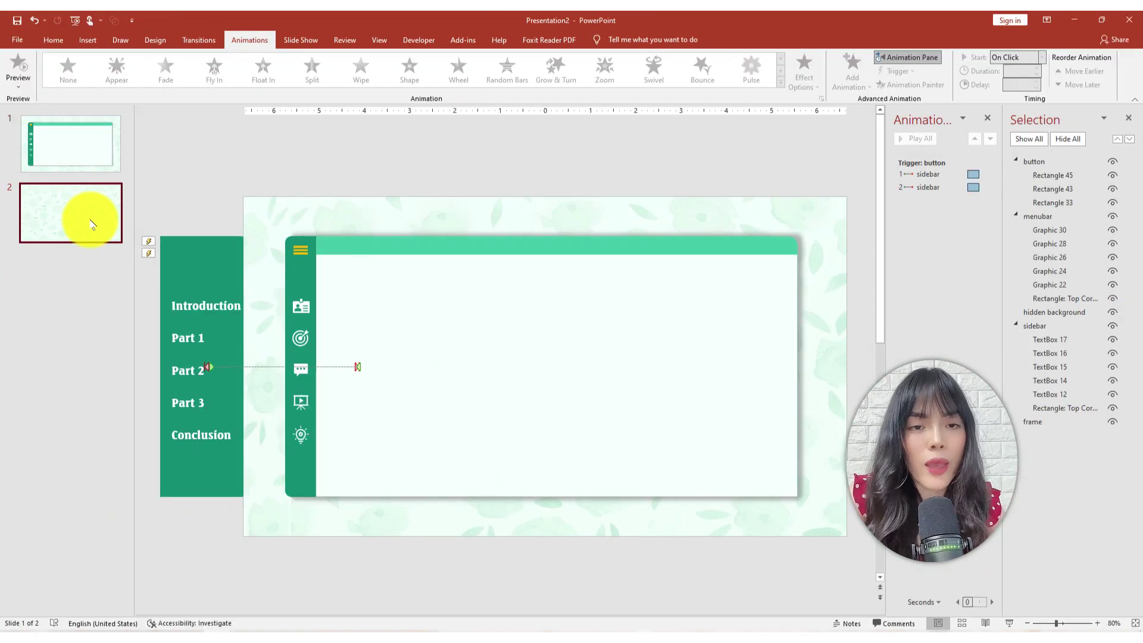
Duplicate the blank floral slide with Ctrl+D and move the copy into third place.
left_click(91, 224)
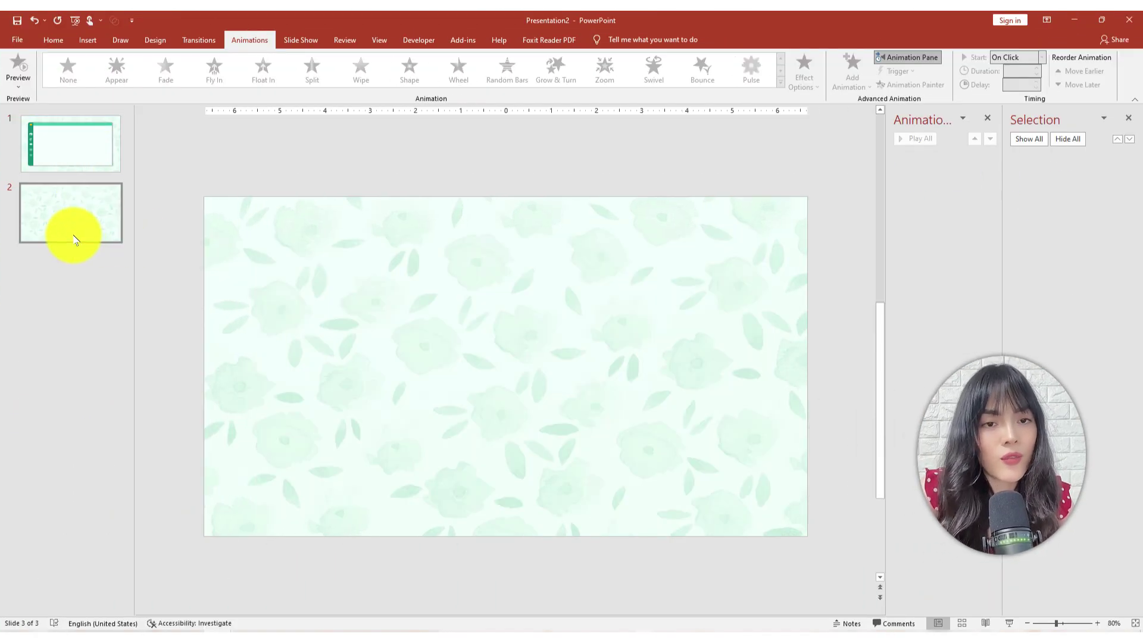
left_click(64, 151)
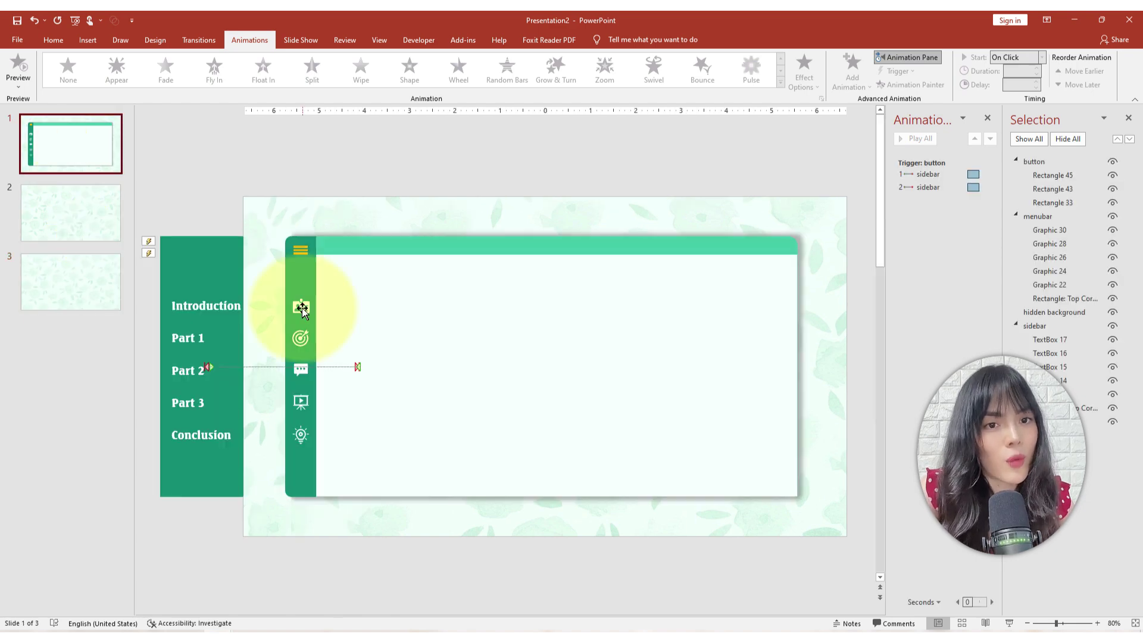
left_click(90, 289)
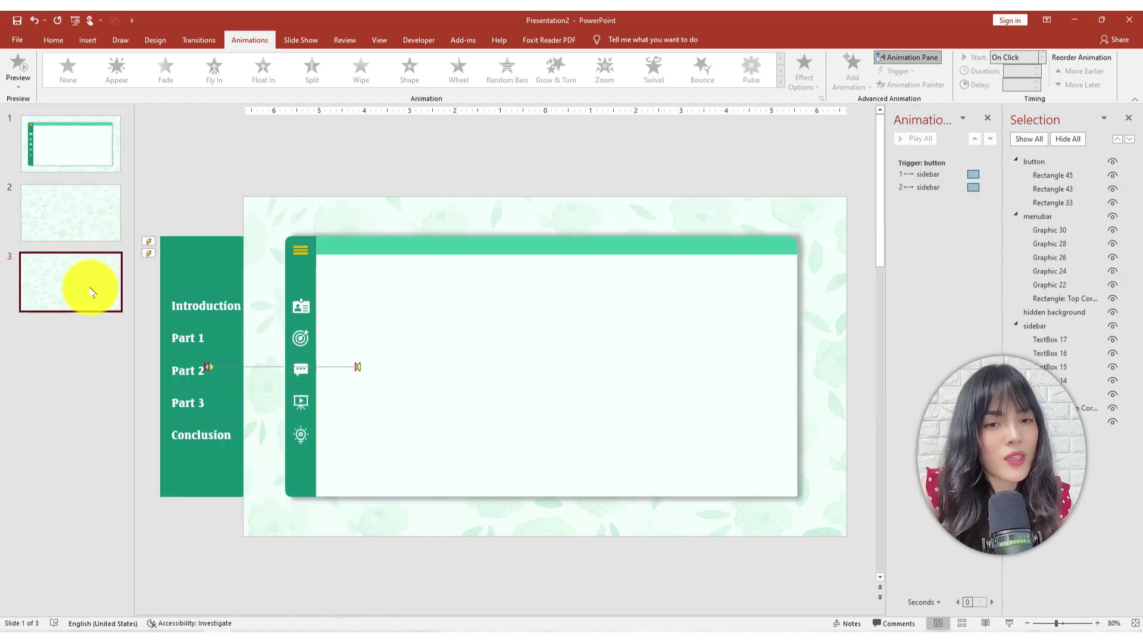
key("ctrl+d")
key("ctrl+d")
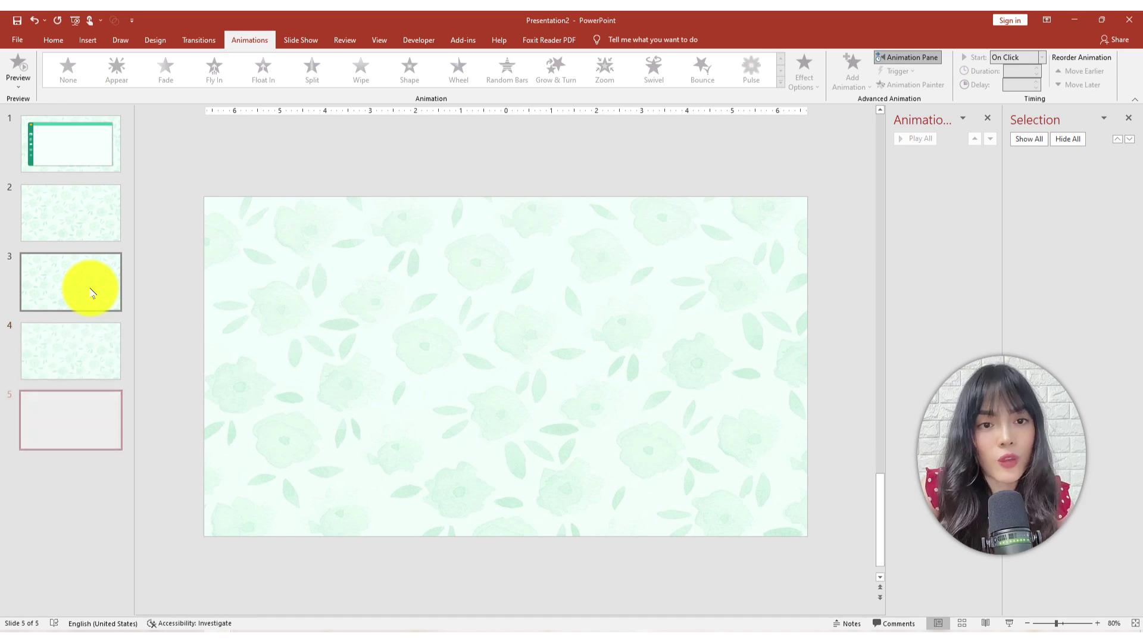
left_click_drag(87, 458, 67, 227)
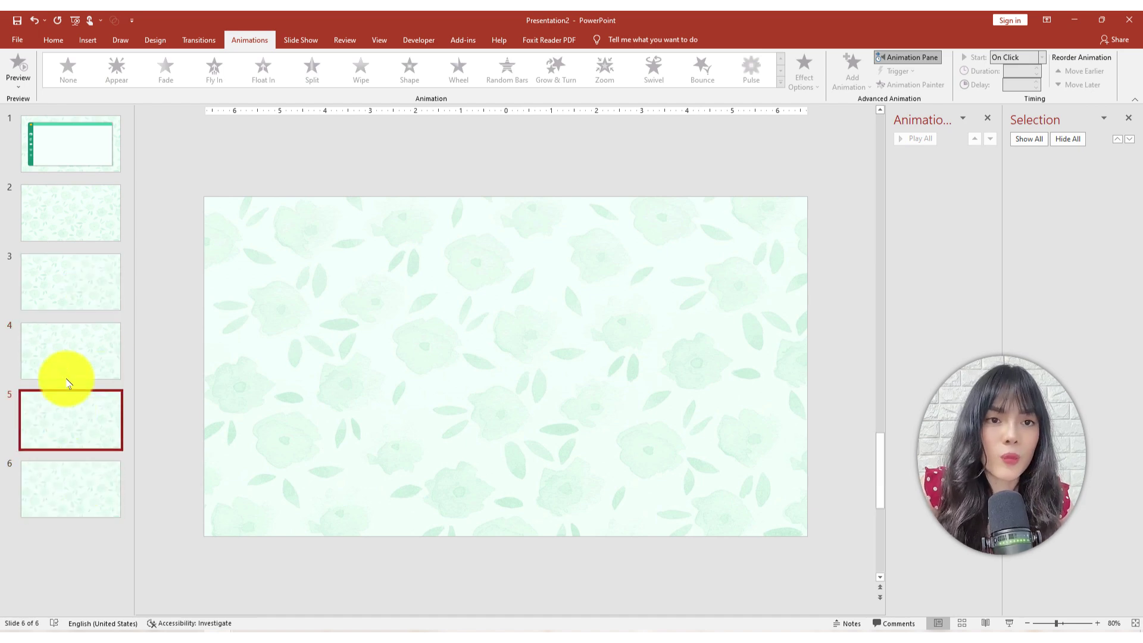
left_click(77, 134)
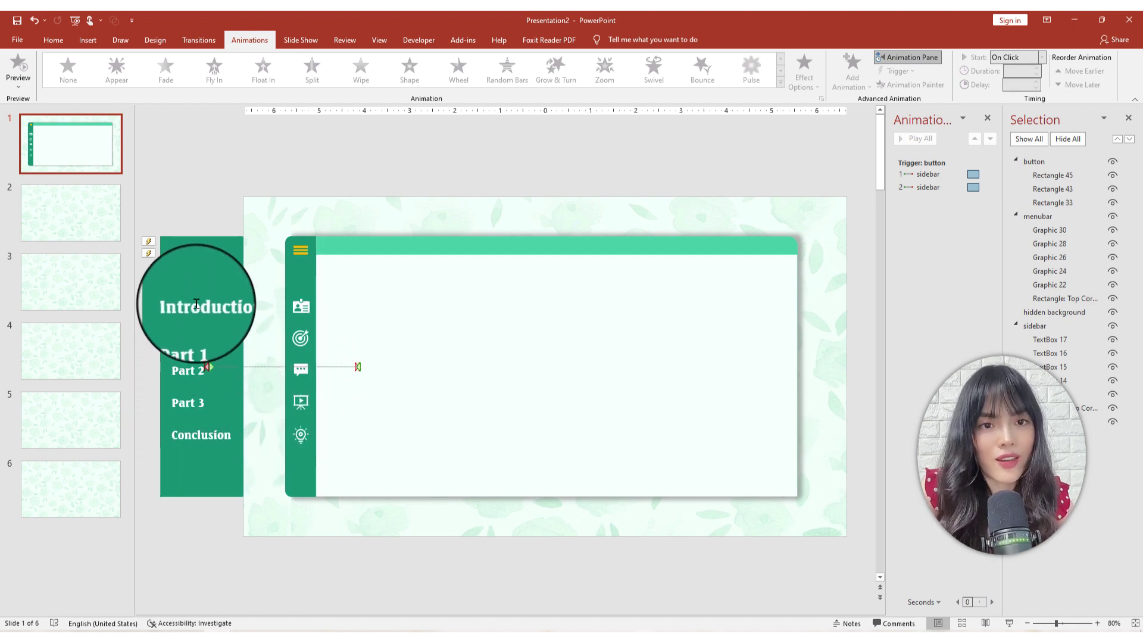
Hyperlink the Introduction label to Slide 2.
left_click(302, 308)
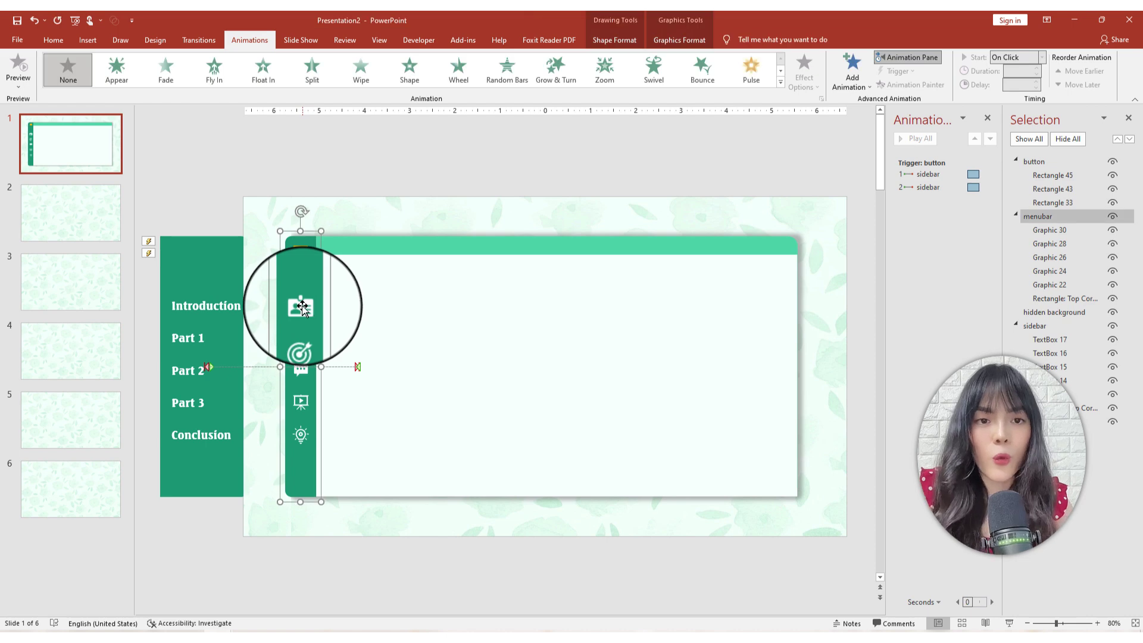
left_click(302, 309)
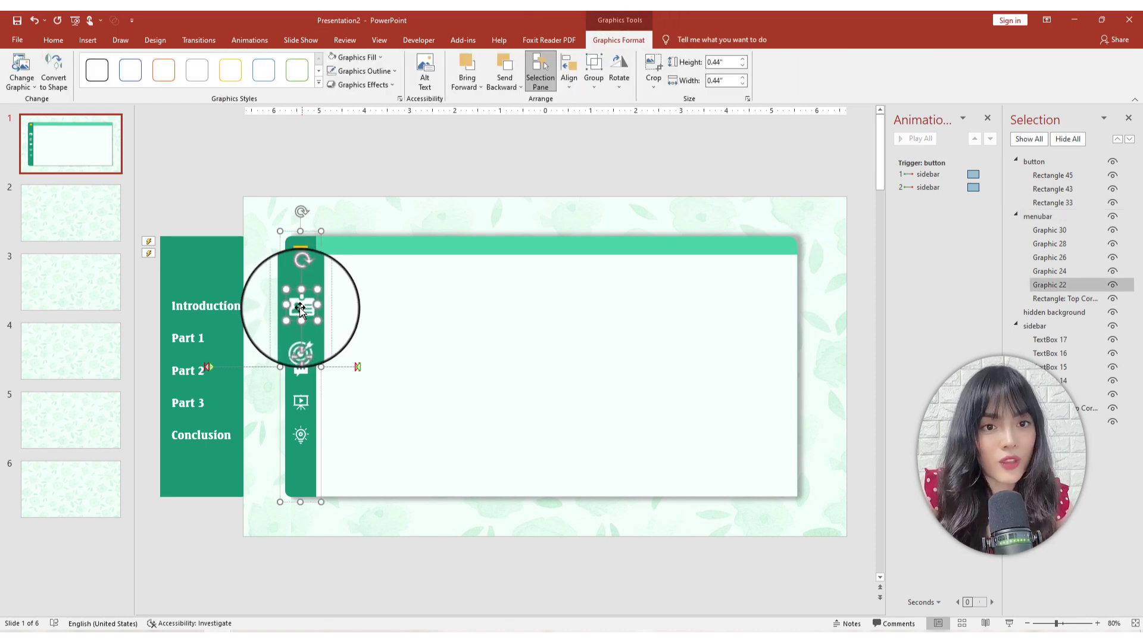
left_click(221, 316)
right_click(221, 315)
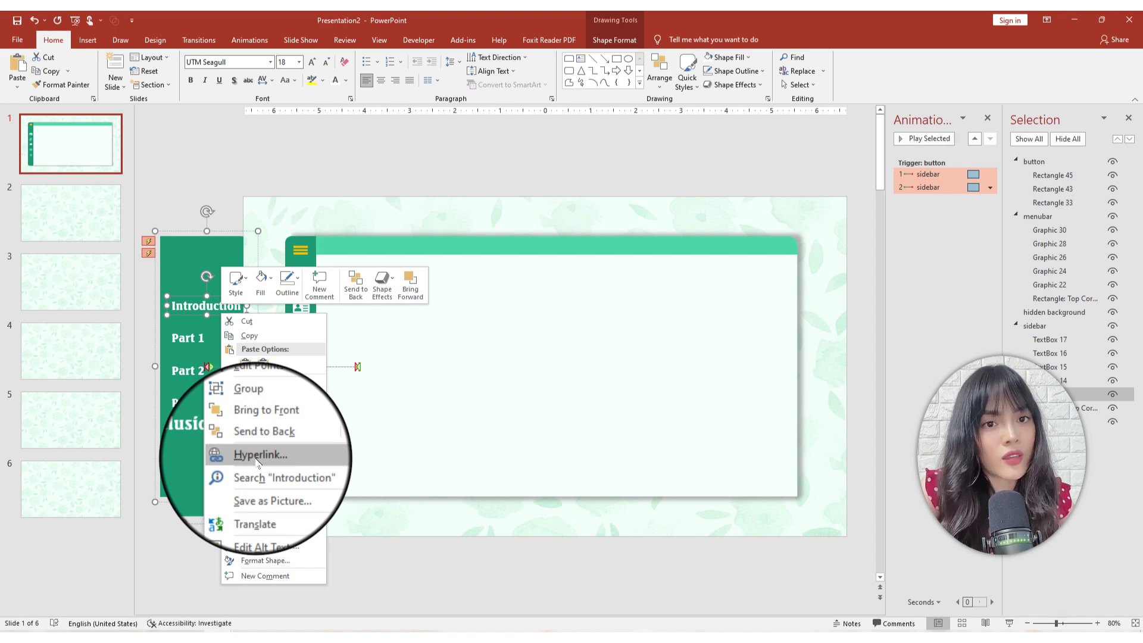
left_click(257, 462)
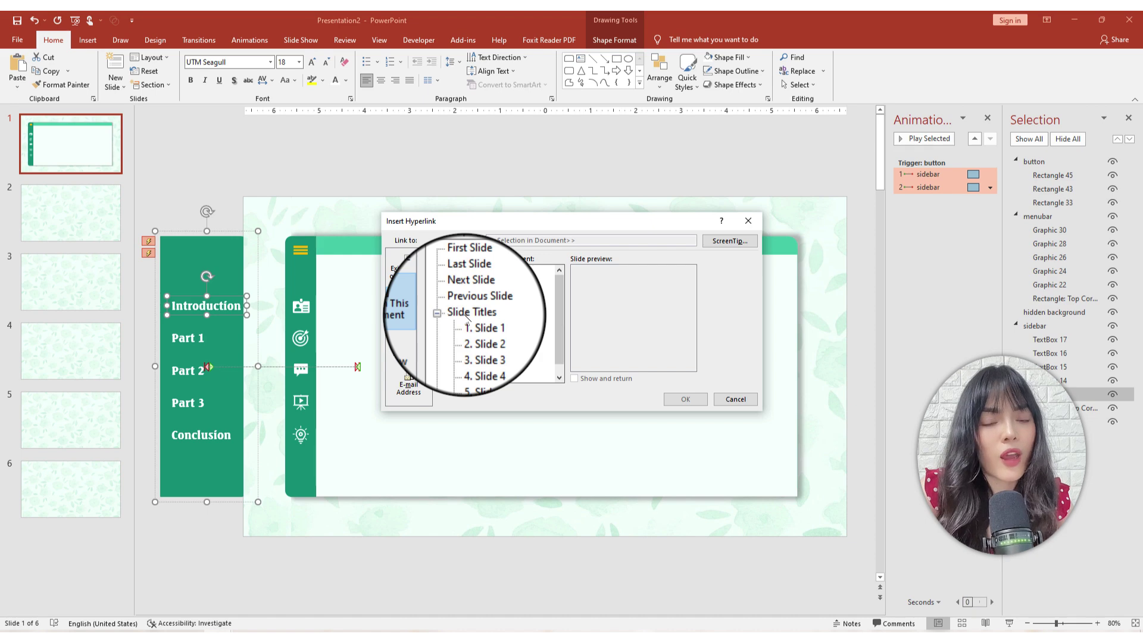
left_click(480, 336)
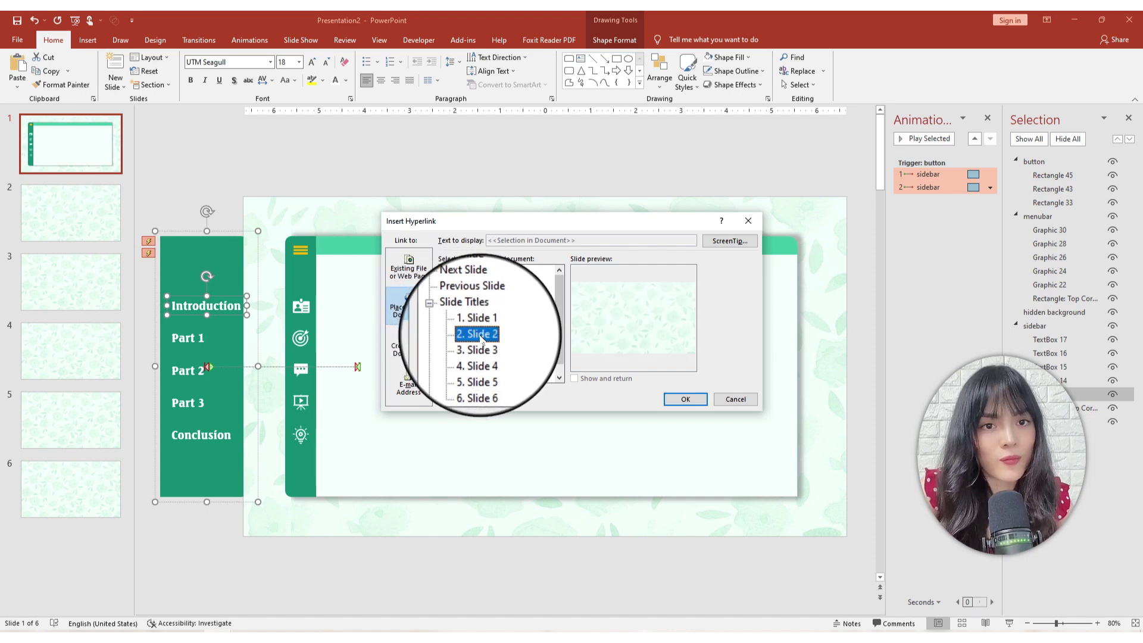
key("Return")
Hyperlink the Part 1 label to Slide 3.
left_click(300, 338)
left_click(303, 340)
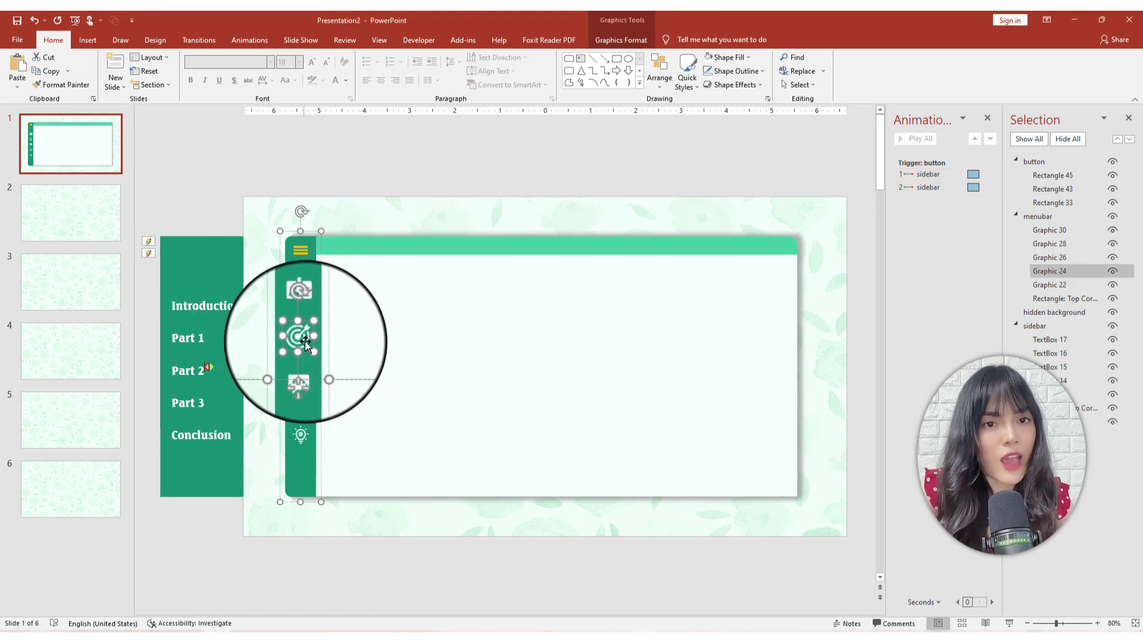
left_click(188, 338)
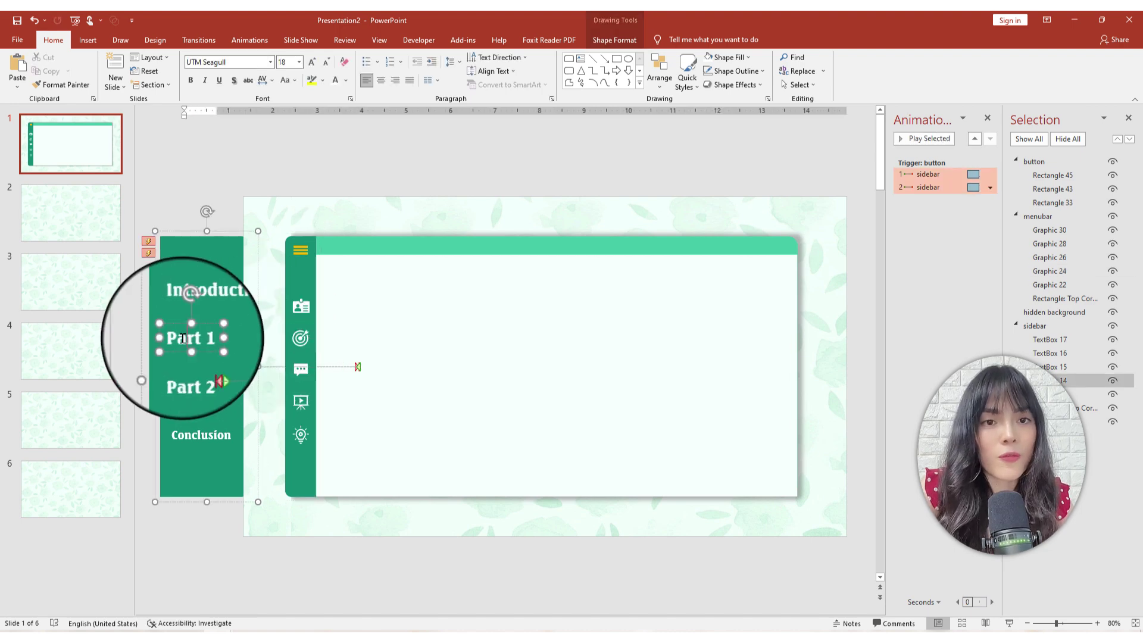
right_click(188, 338)
left_click(241, 485)
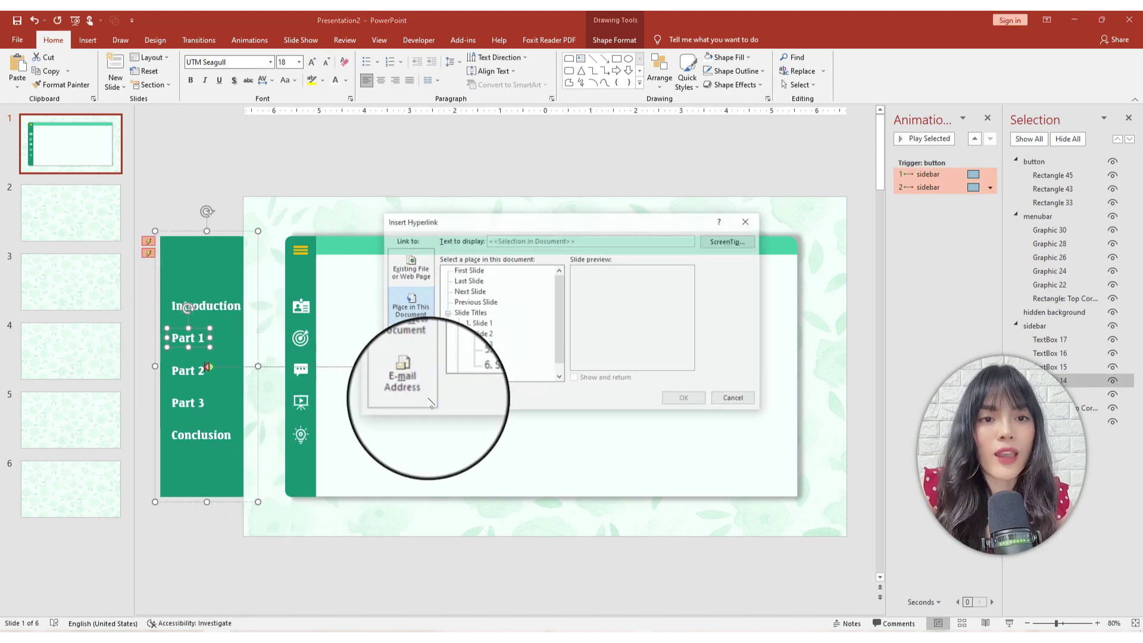
left_click(480, 346)
key("Return")
Link Part 2, Part 3 and Conclusion to Slides 4, 5 and 6.
right_click(188, 371)
left_click(242, 241)
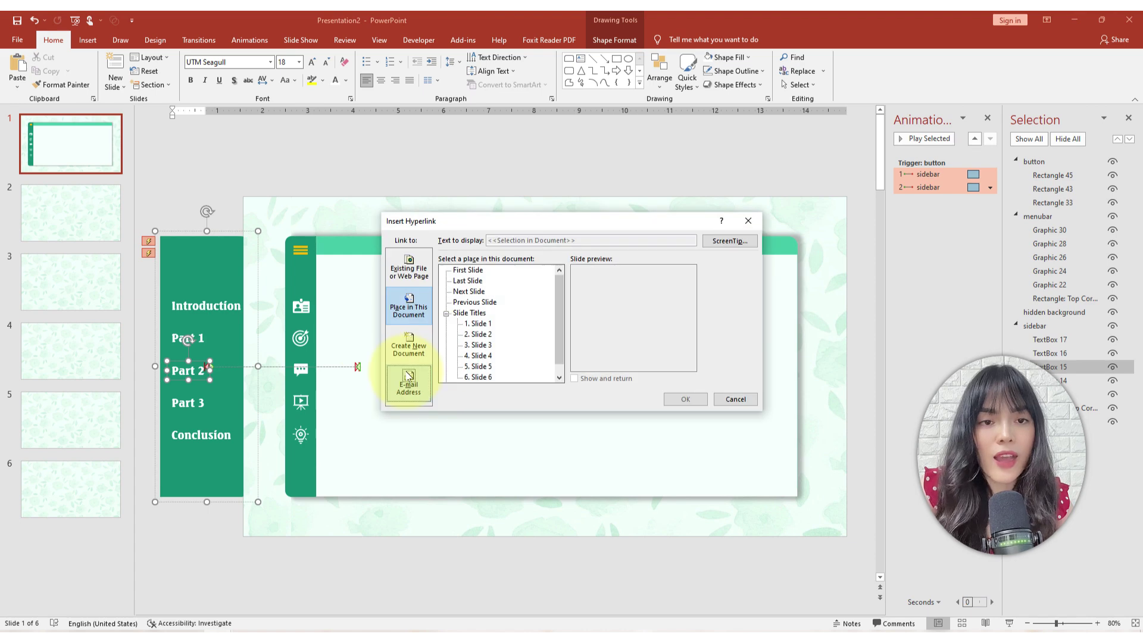
left_click(478, 355)
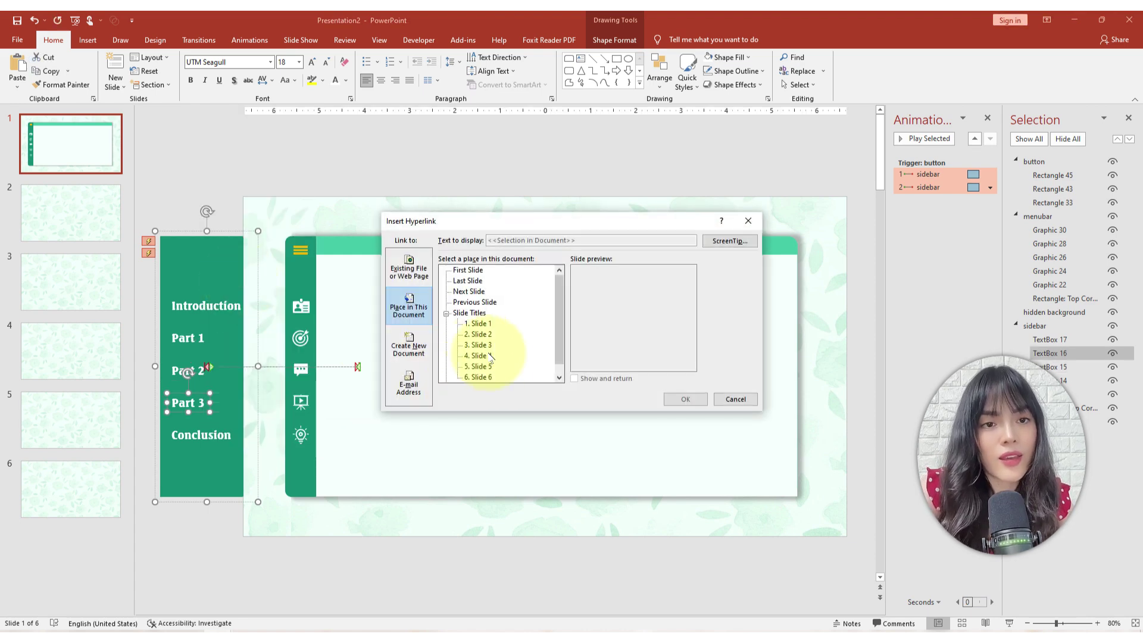
left_click(478, 366)
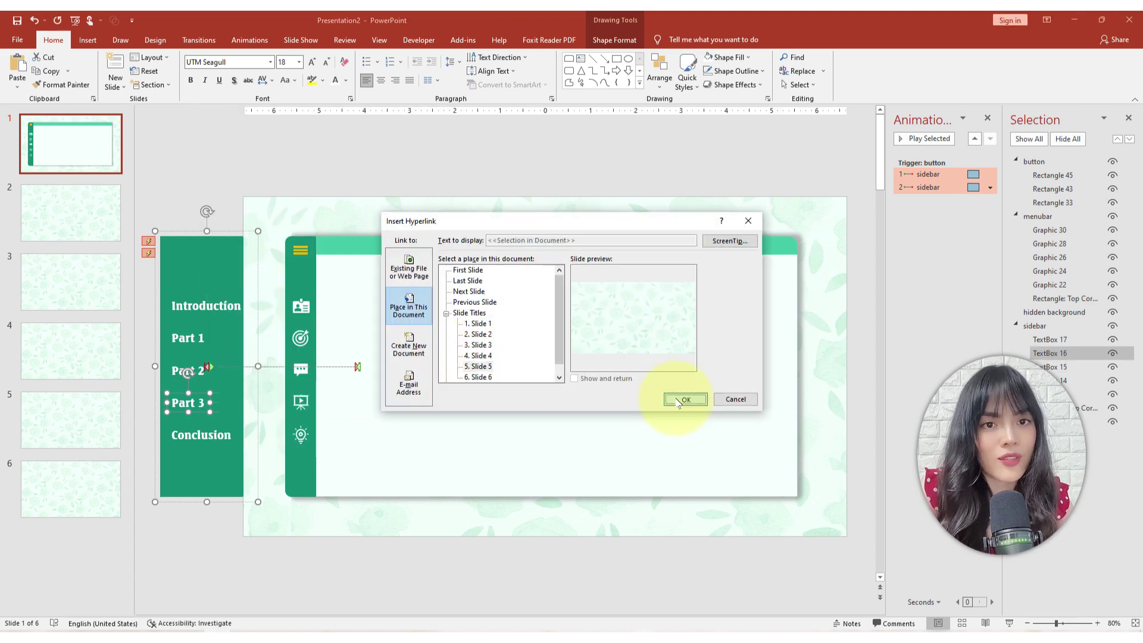
left_click(678, 403)
right_click(218, 434)
left_click(253, 309)
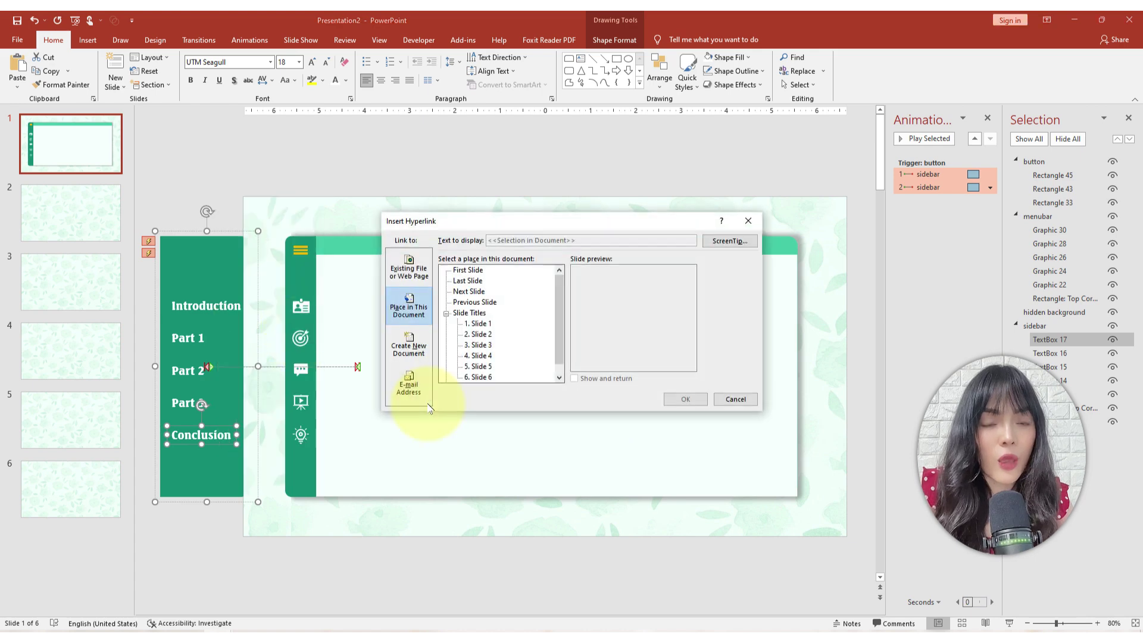
left_click(480, 377)
left_click(684, 399)
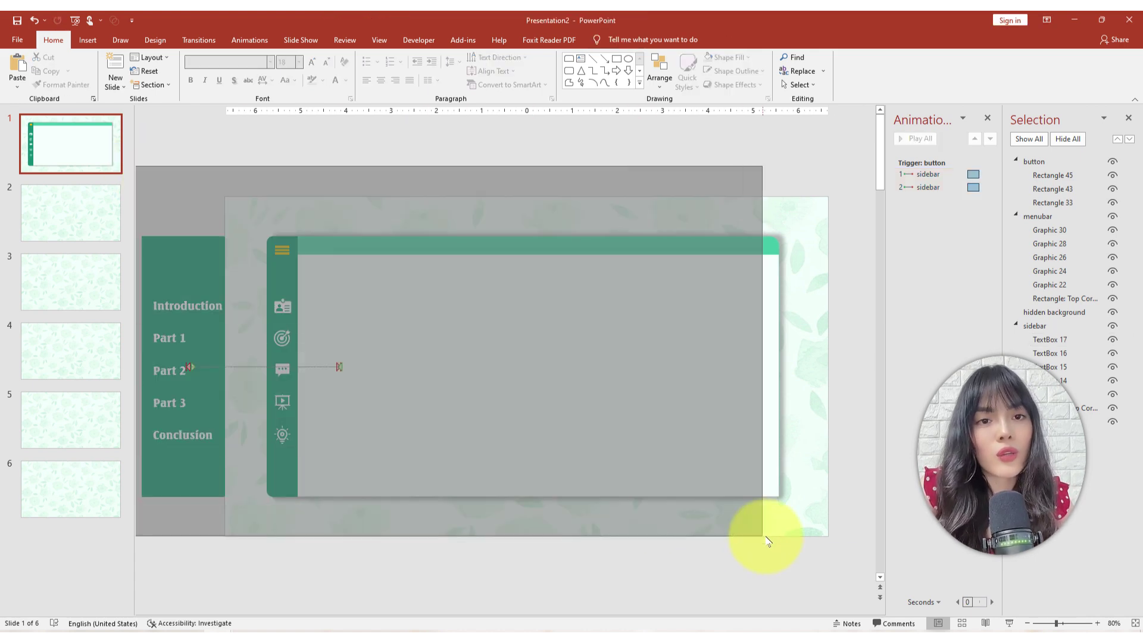
Copy all of slide 1's menu groups and paste them onto slides 2 and 3.
key("ctrl+a")
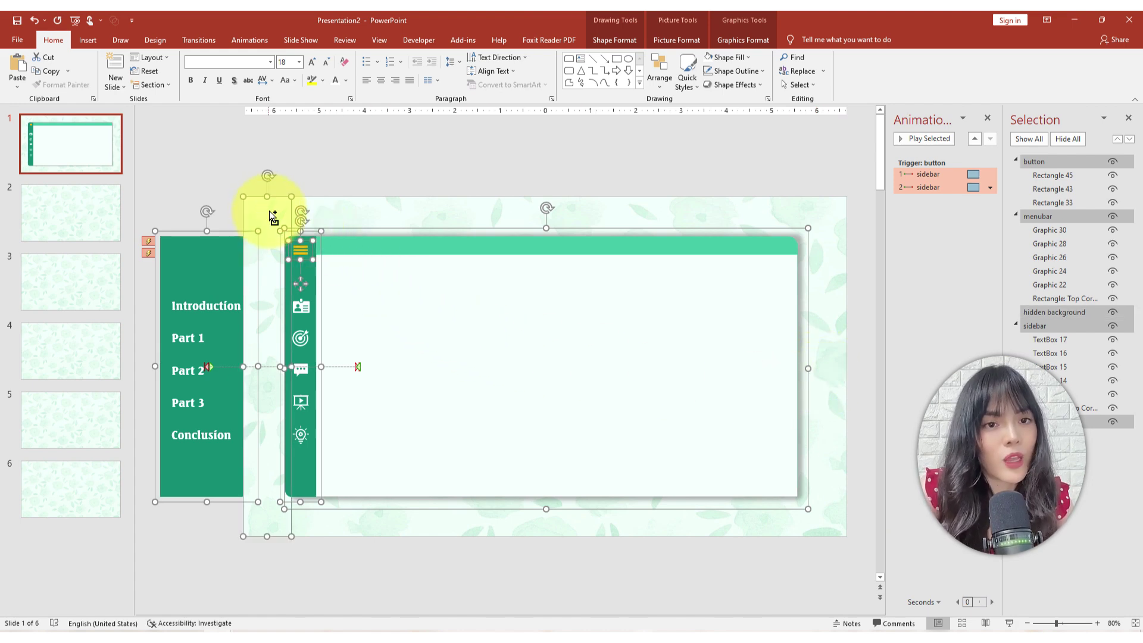
key("ctrl+c")
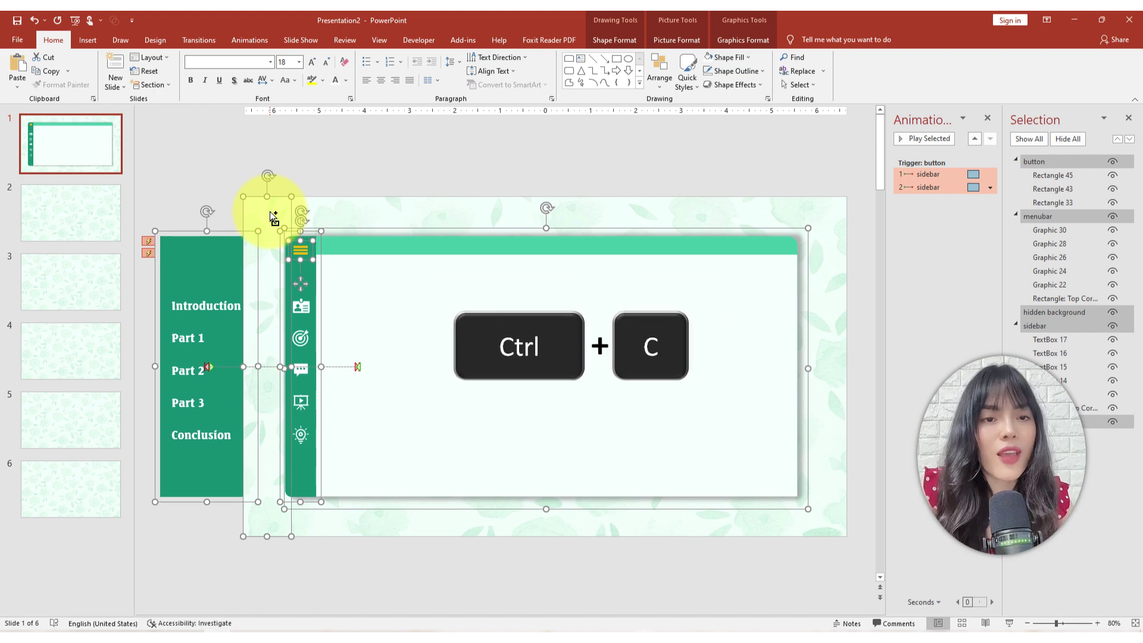
left_click(84, 212)
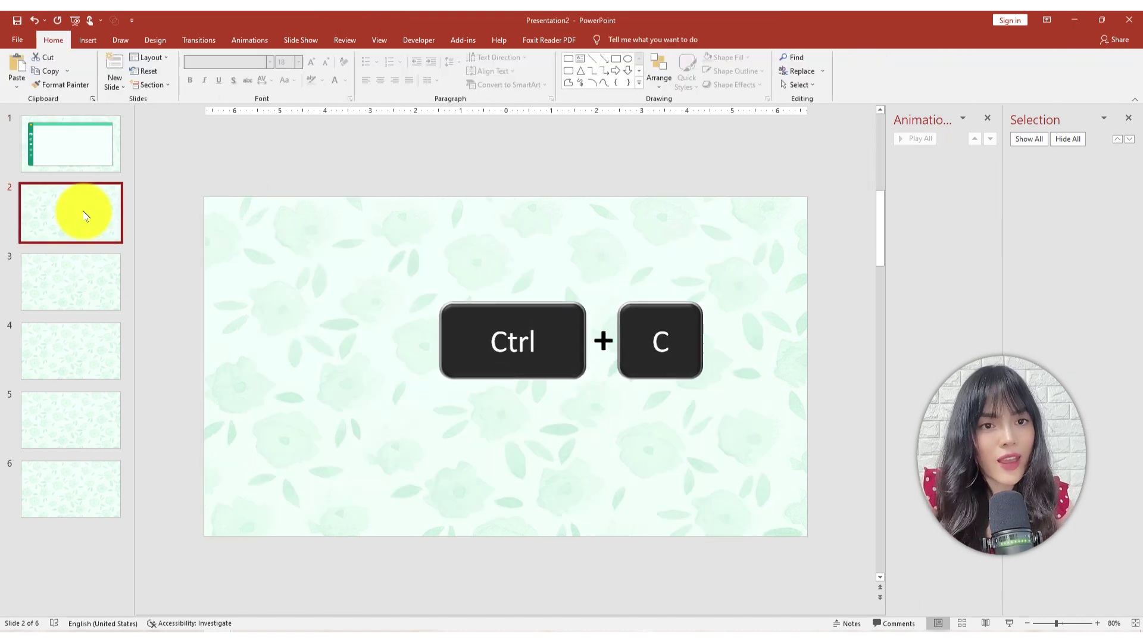
key("ctrl+v")
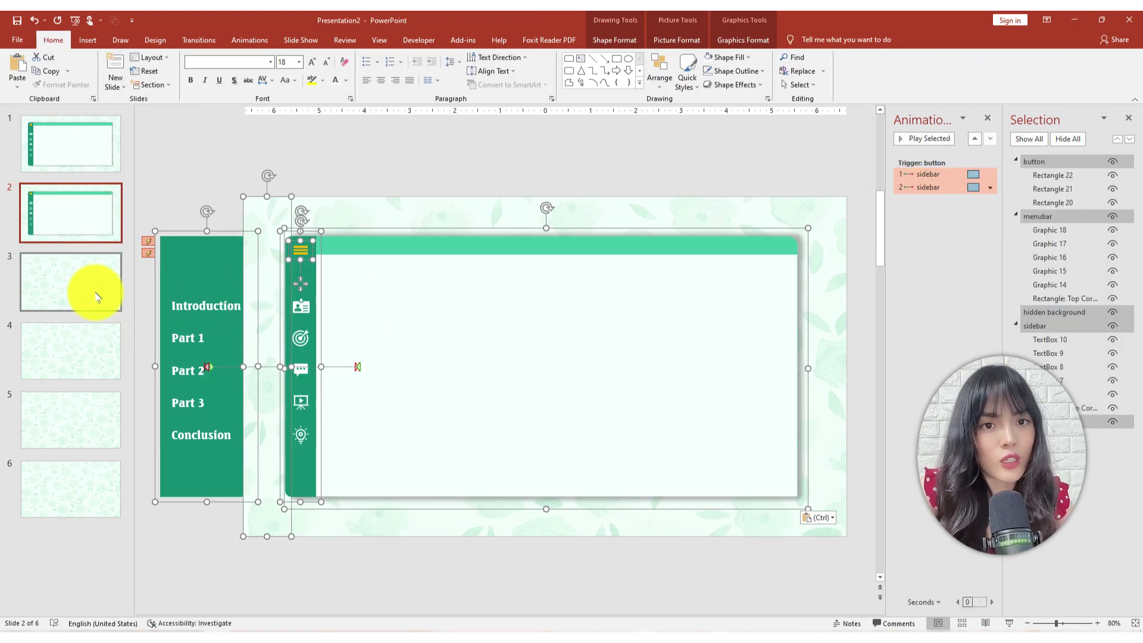
left_click(97, 296)
key("ctrl+v")
Paste the same sidebar, menu bar and button groups onto slides 4, 5 and 6.
left_click(93, 337)
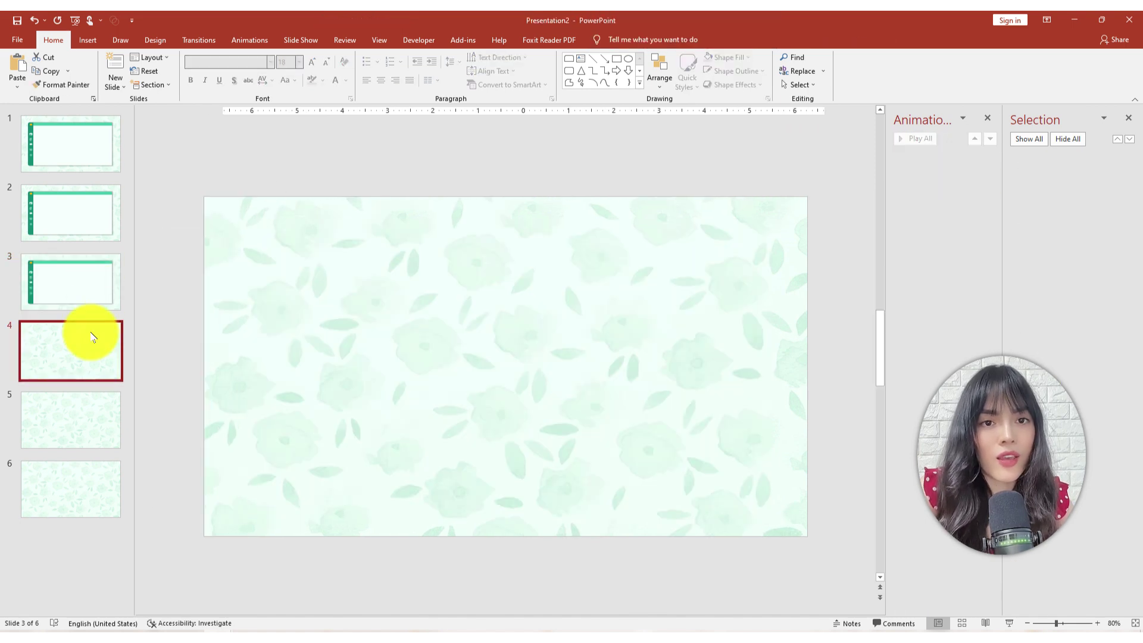
key("ctrl+v")
left_click(76, 397)
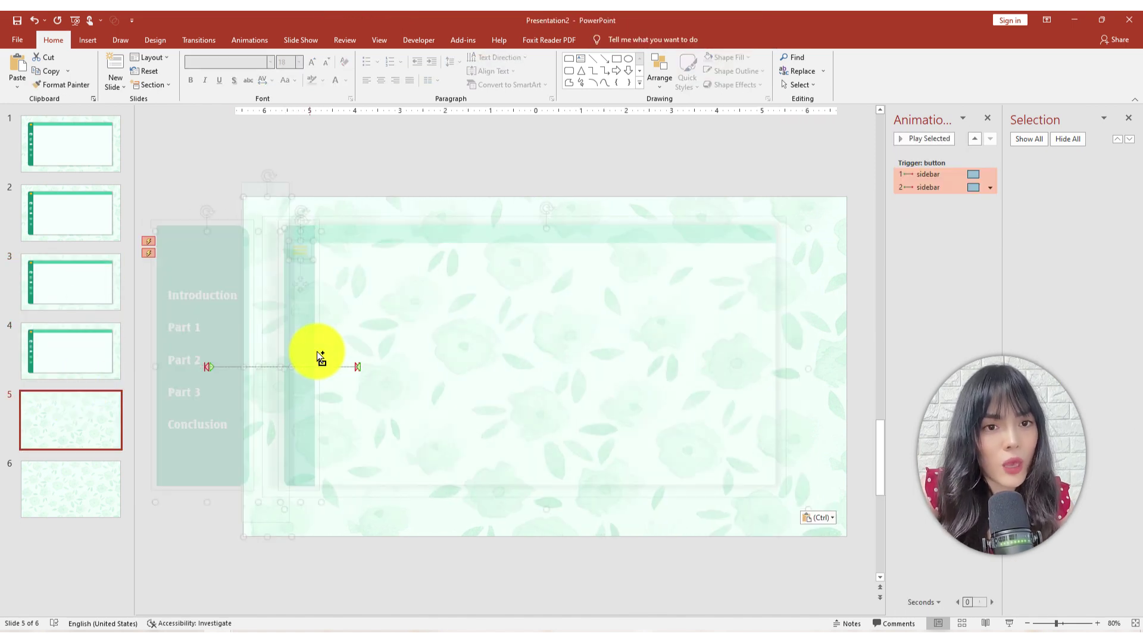
key("ctrl+v")
left_click(72, 491)
key("ctrl+v")
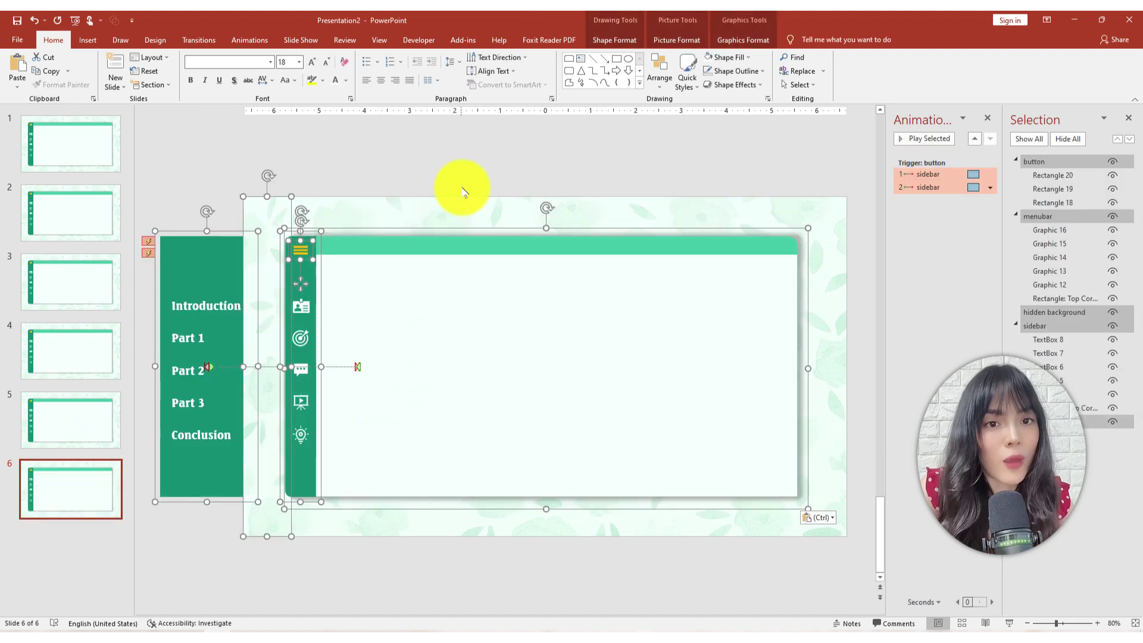
left_click(464, 189)
scroll(494, 227, "up", 5)
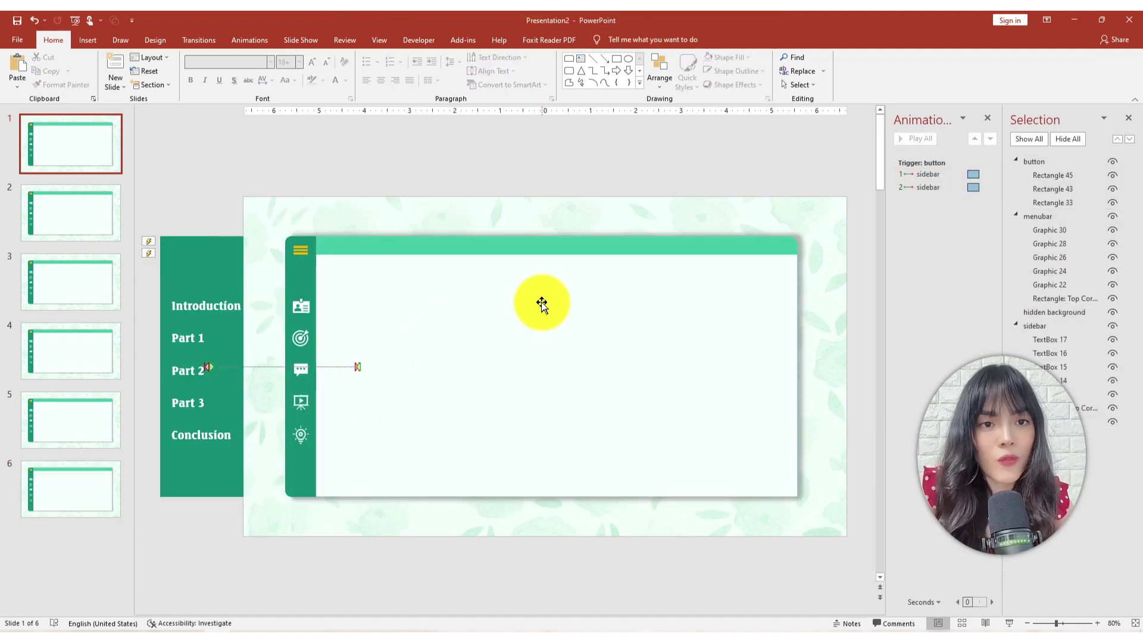
Paste the title, Introduction and Part 1 tree layouts onto slides 1, 2 and 3.
key("ctrl+v")
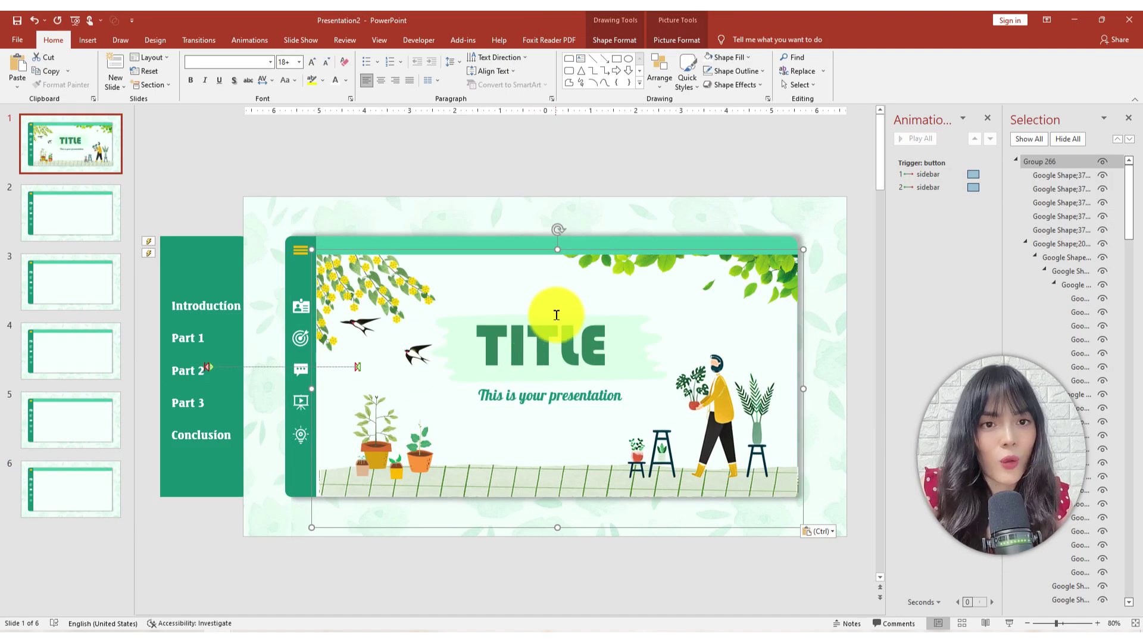
scroll(556, 312, "down", 2)
key("ctrl+v")
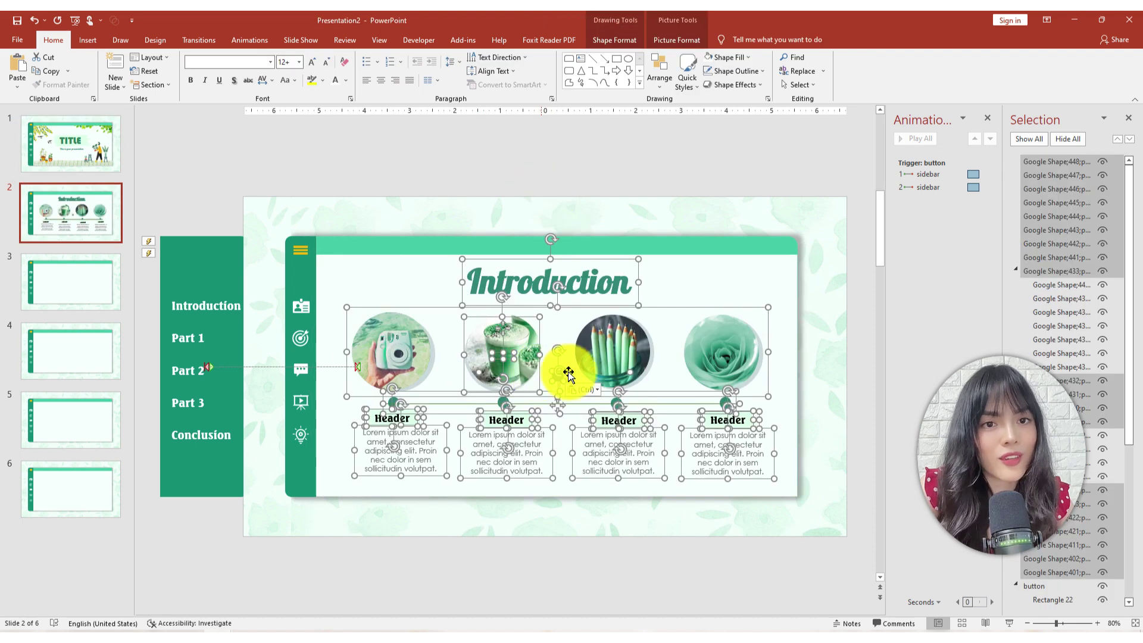
key("Escape")
scroll(501, 354, "down", 2)
key("ctrl+v")
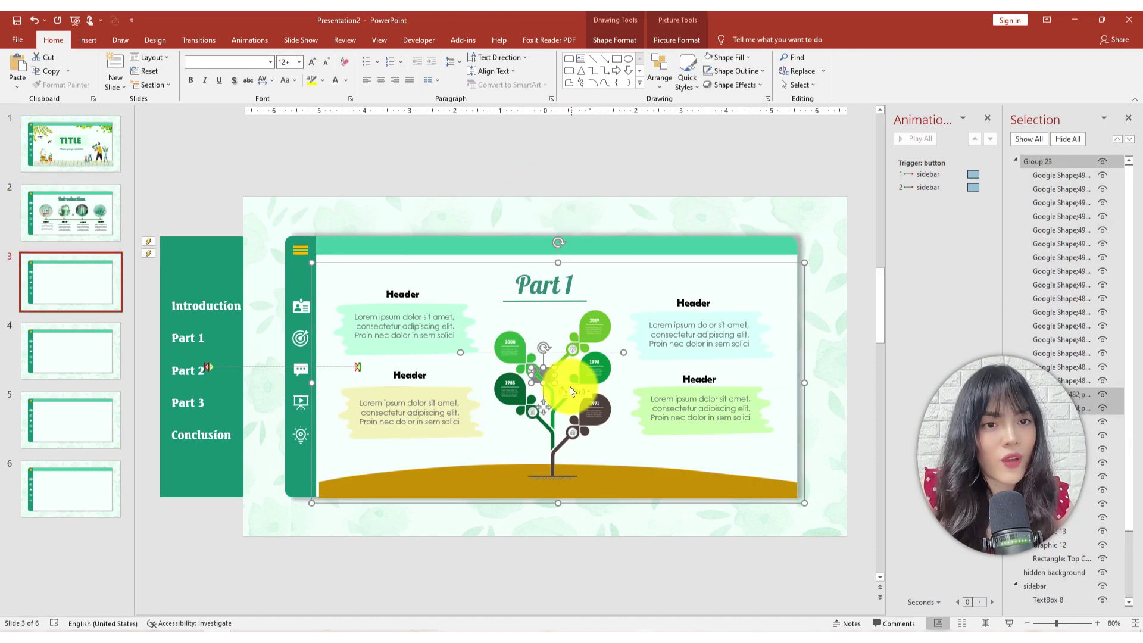
Paste the Part 2, Part 3 and Conclusion layouts onto slides 4–6, then select the grass strip and corner branches.
scroll(570, 390, "down", 2)
key("ctrl+v")
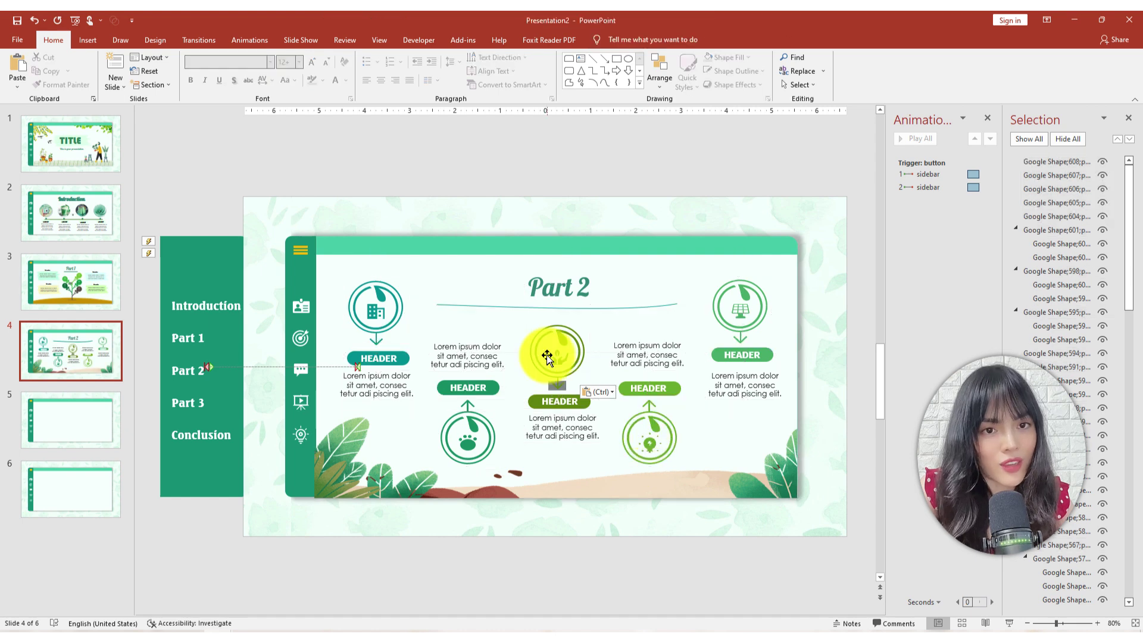
scroll(539, 363, "down", 2)
key("ctrl+v")
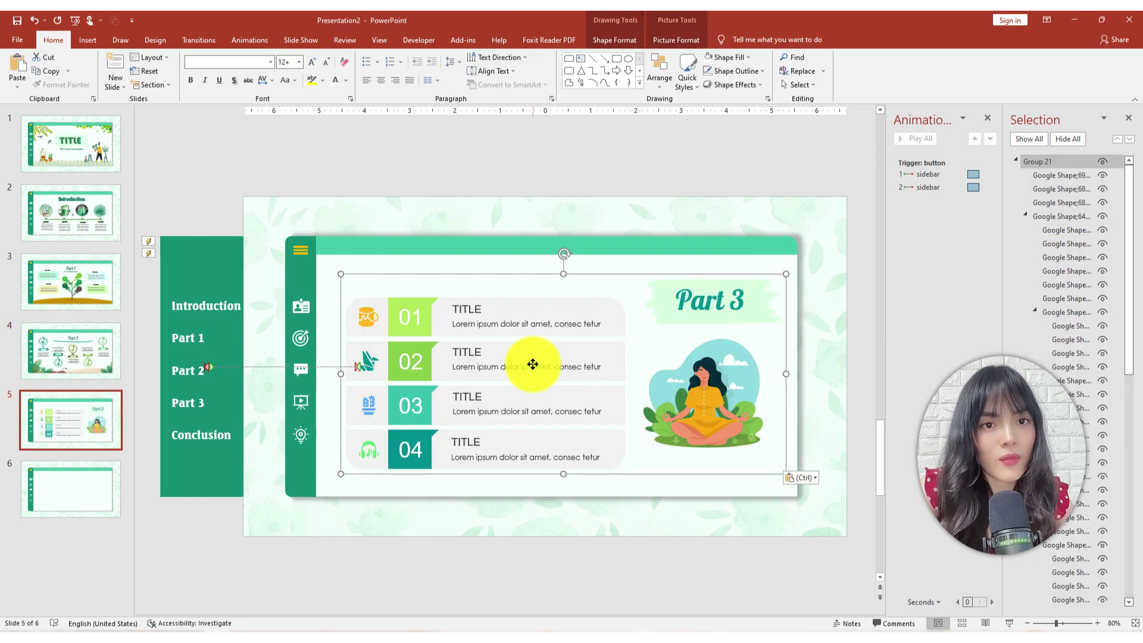
scroll(541, 411, "down", 2)
key("ctrl+v")
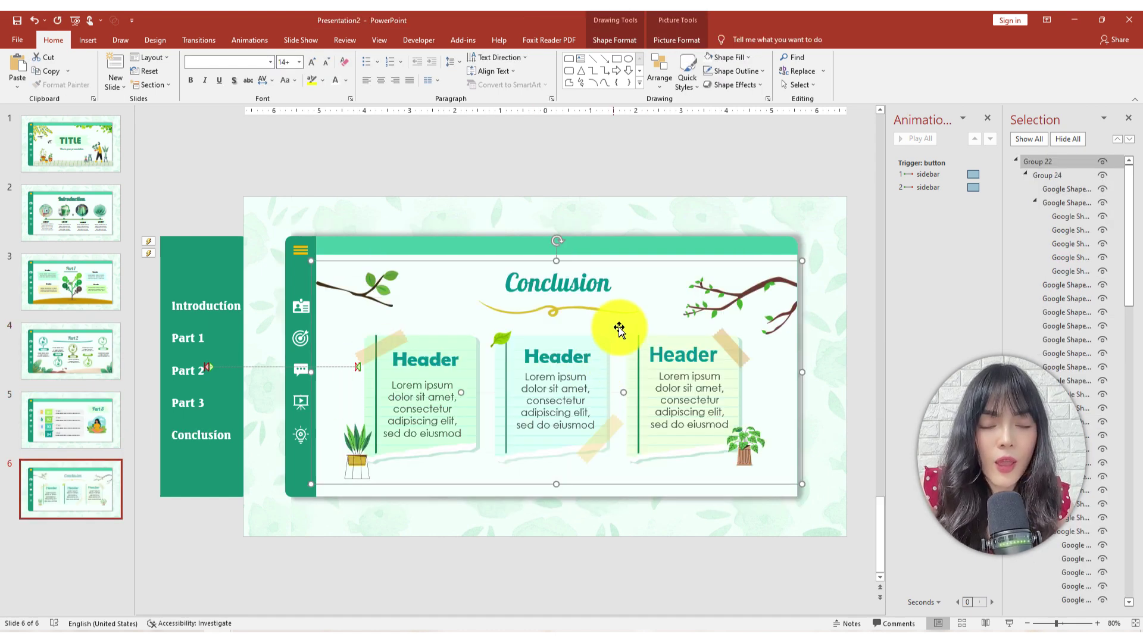
scroll(384, 494, "up", 10)
left_click(384, 494)
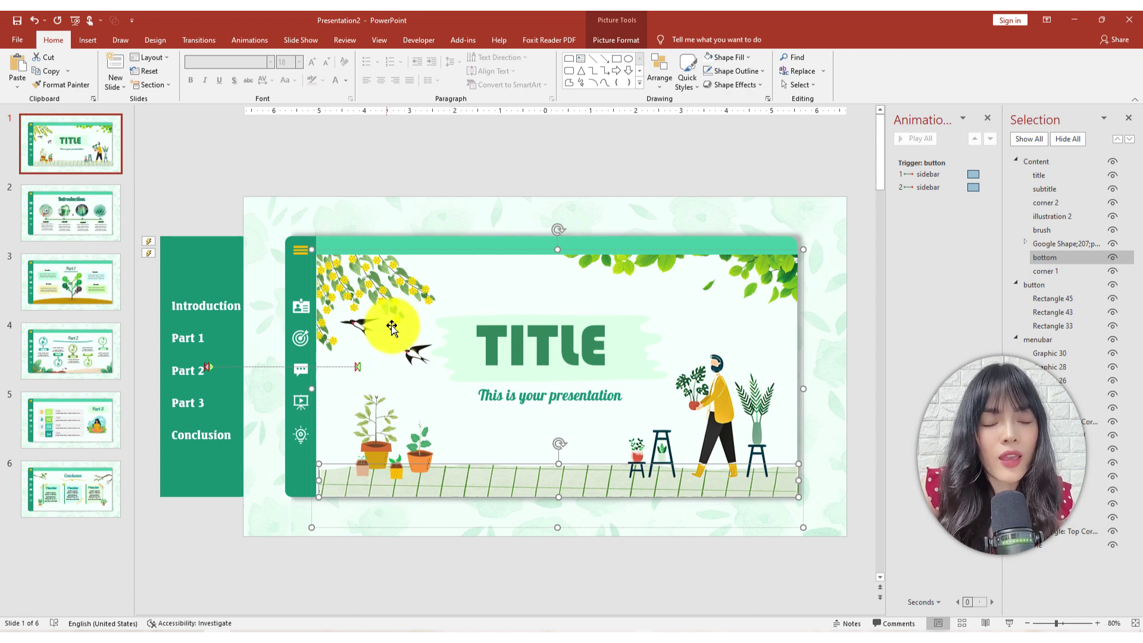
left_click(393, 292)
Drag the title slide's Content group below the sidebar in the Selection pane and preview the animation.
left_click(1048, 162)
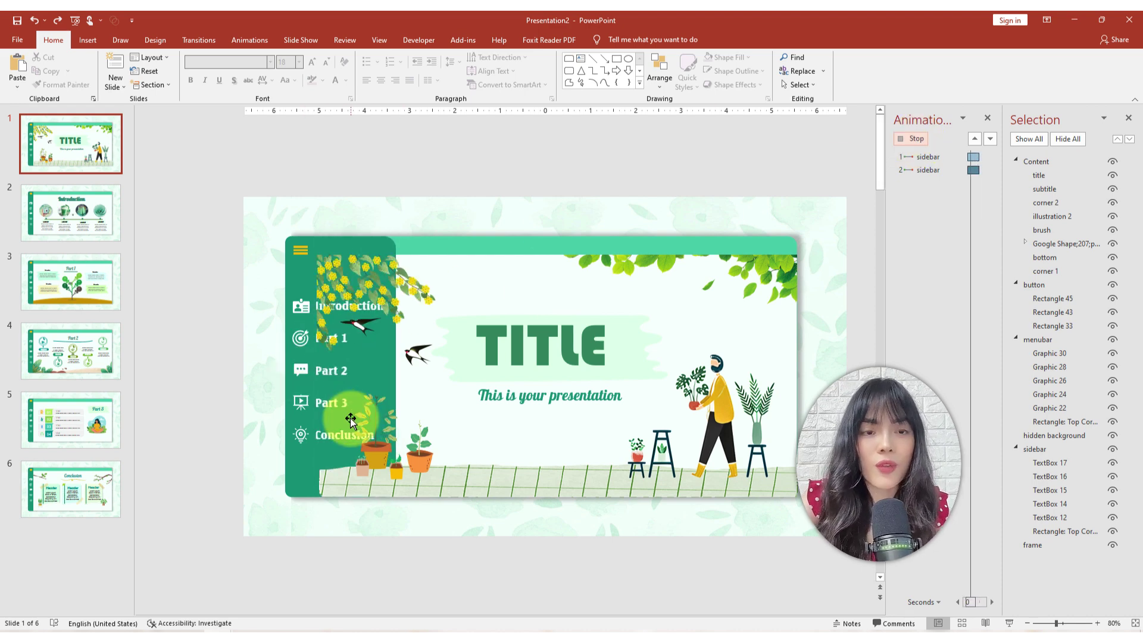
left_click(1037, 162)
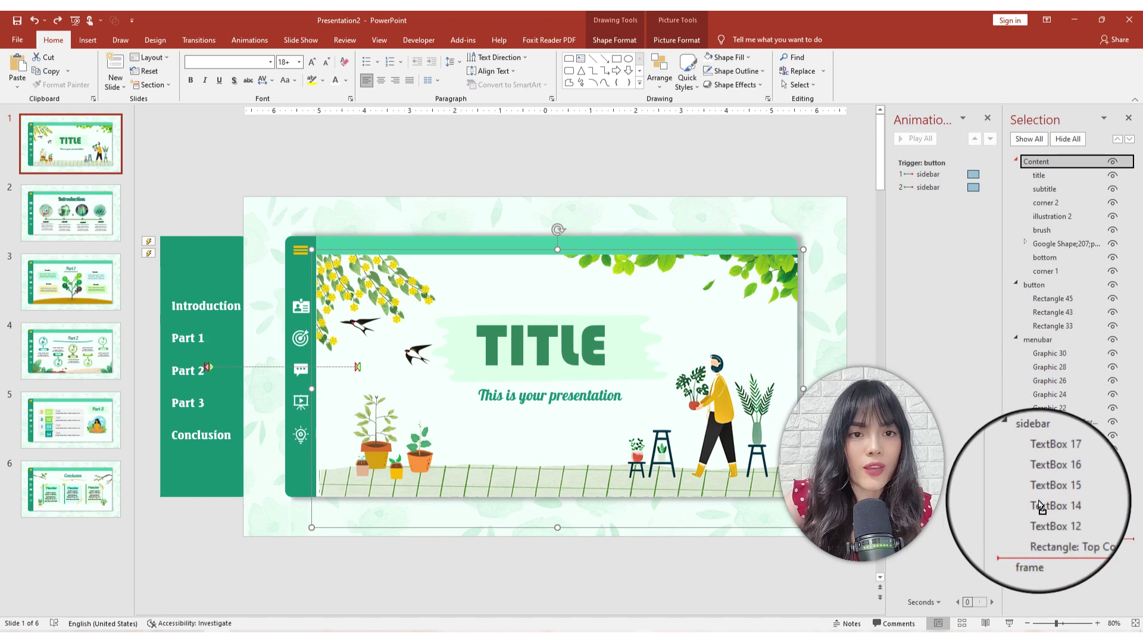
left_click_drag(1041, 440, 1035, 543)
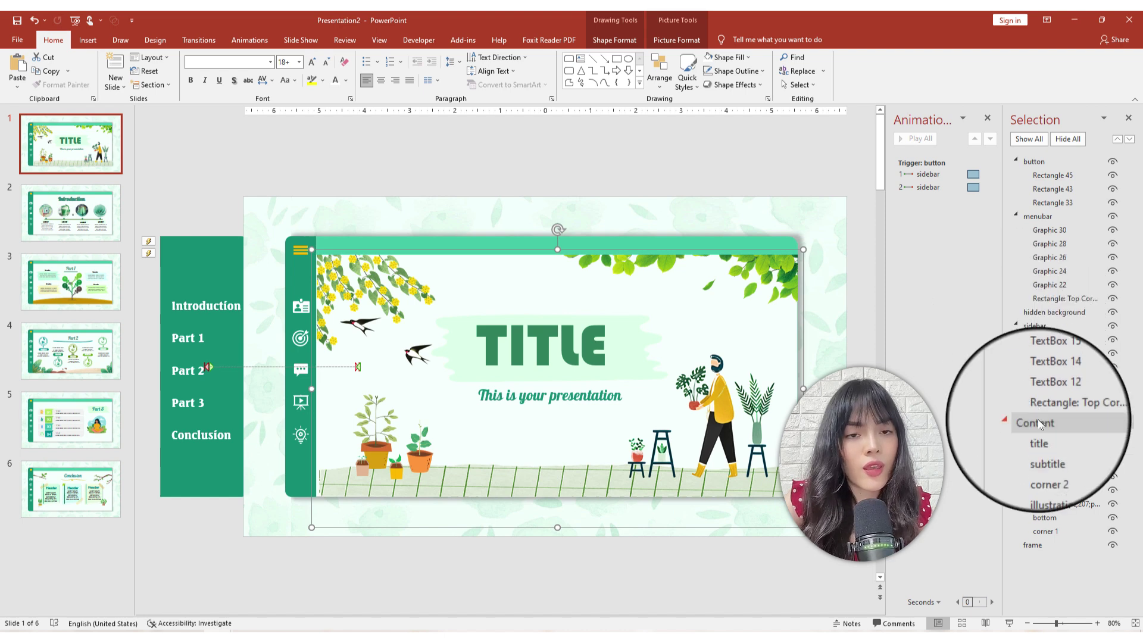
left_click(916, 139)
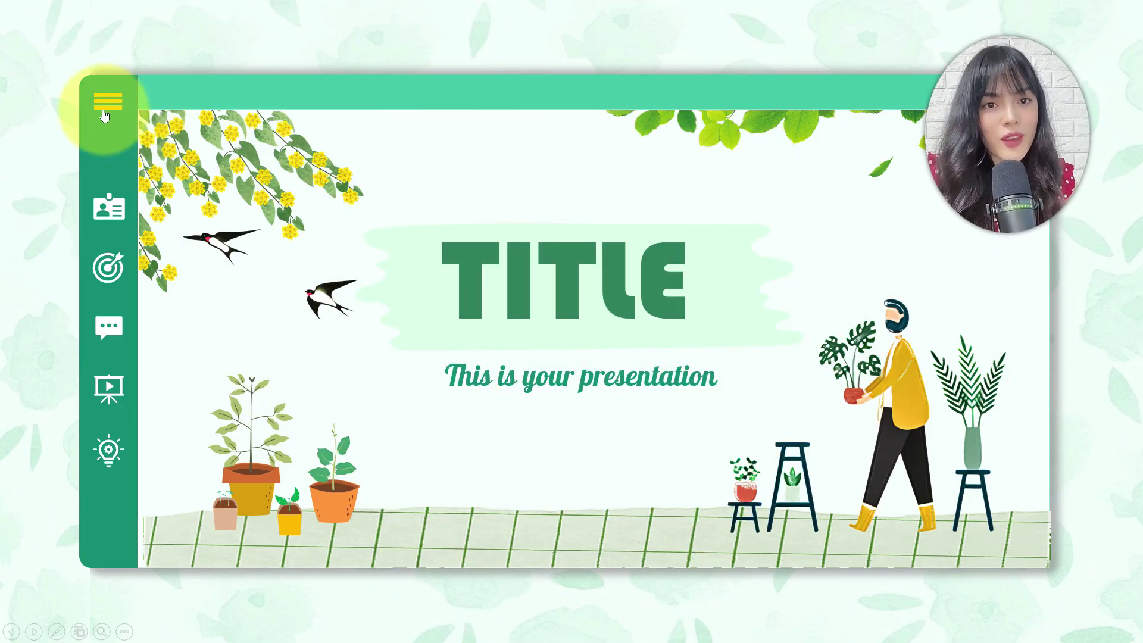
In the slide show, use the hamburger menu to jump to Introduction, Part 1 and Part 2.
left_click(104, 113)
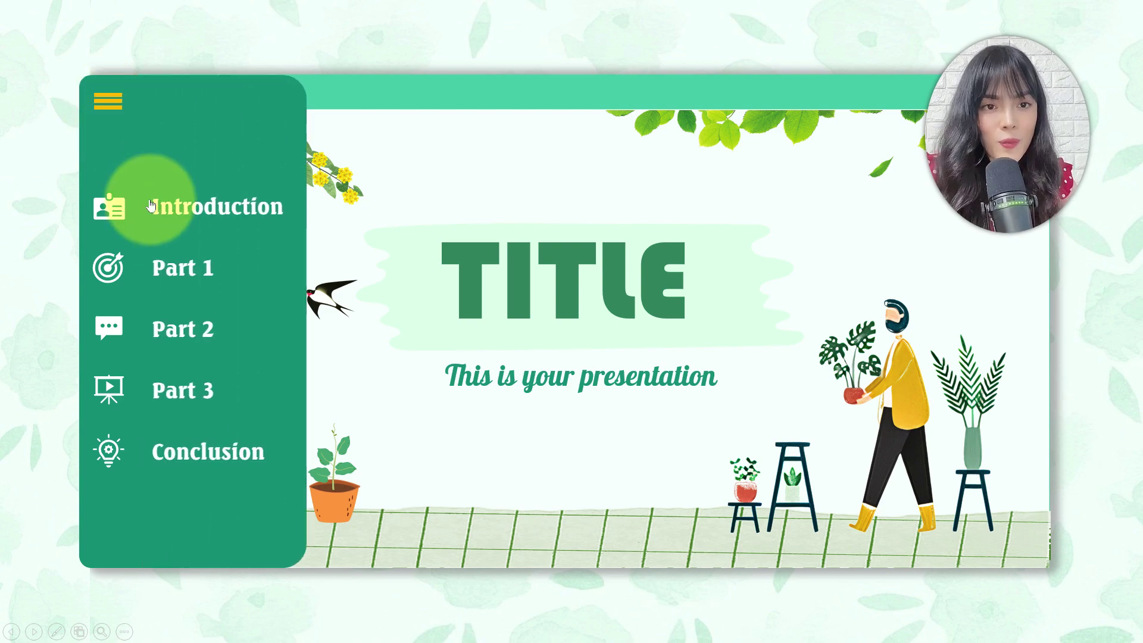
left_click(185, 218)
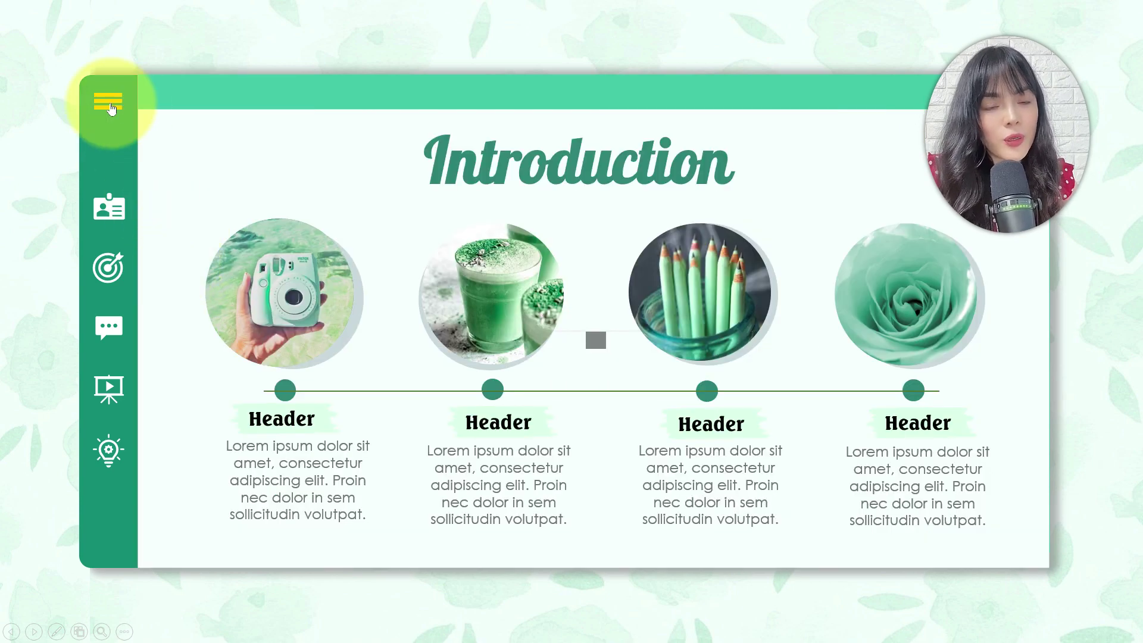
left_click(108, 101)
left_click(166, 249)
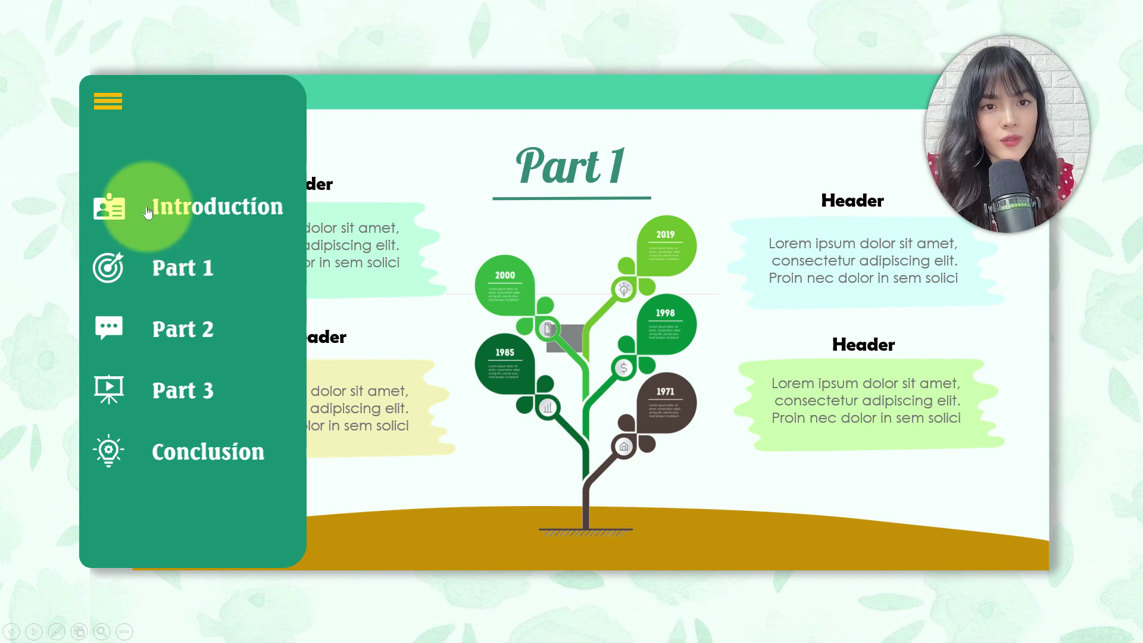
left_click(108, 103)
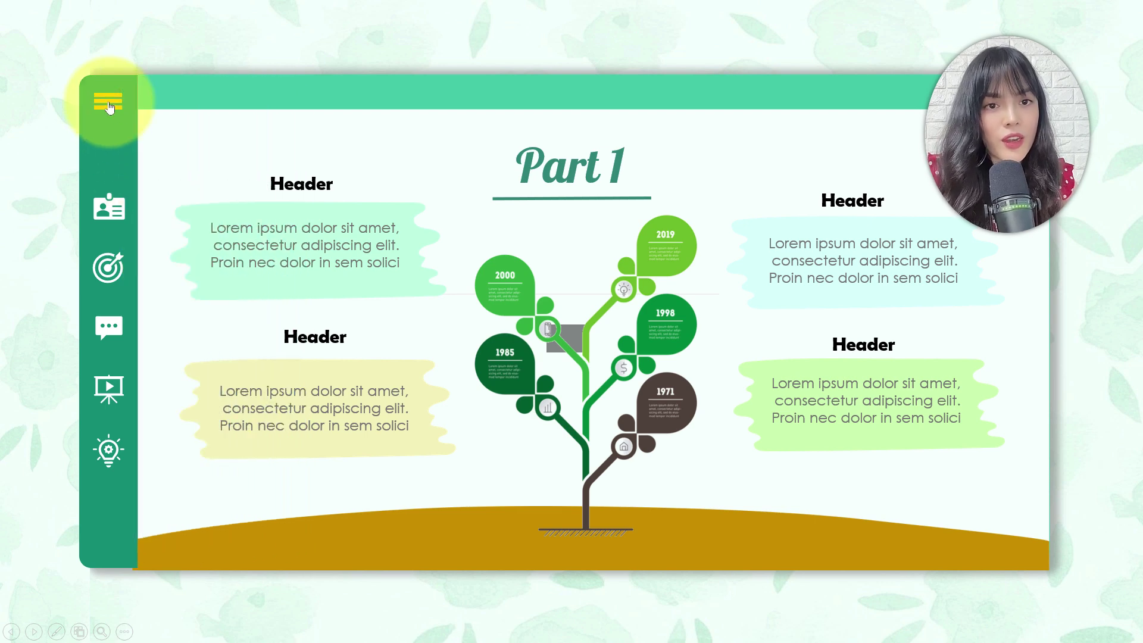
left_click(109, 118)
left_click(178, 327)
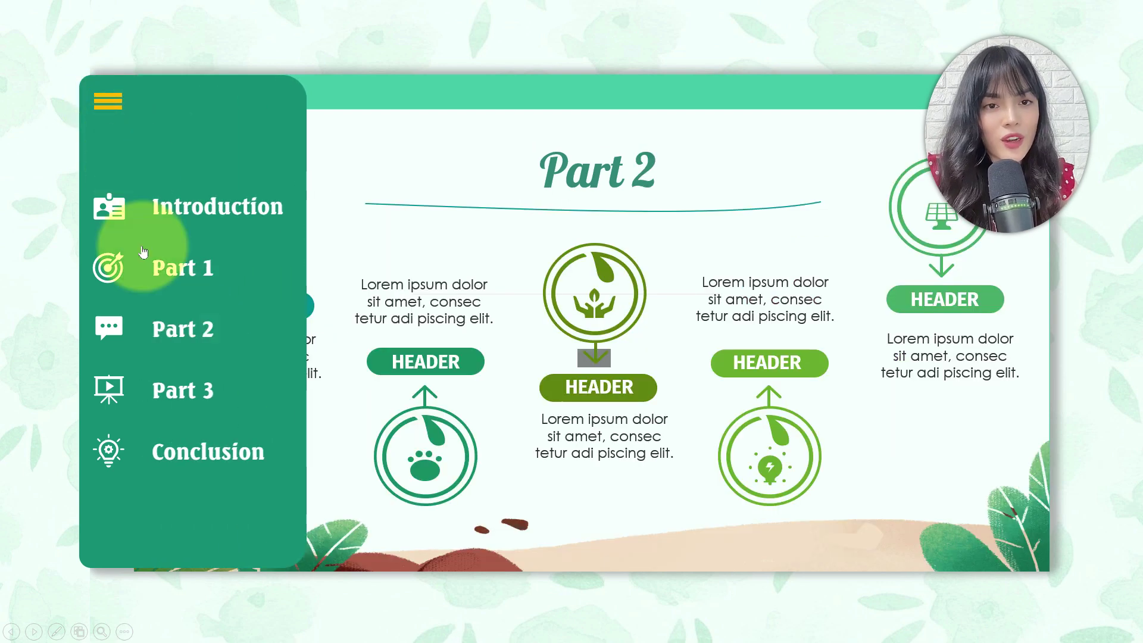
left_click(117, 112)
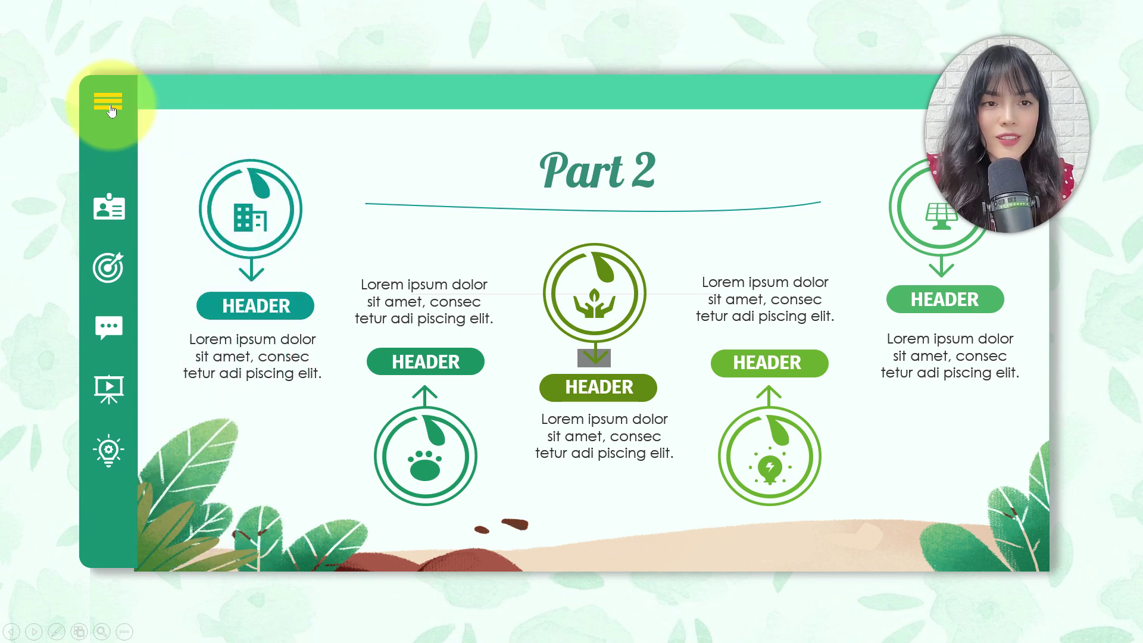
Use the slide-out menu to reach Part 3 and Conclusion, then leave the show.
left_click(113, 113)
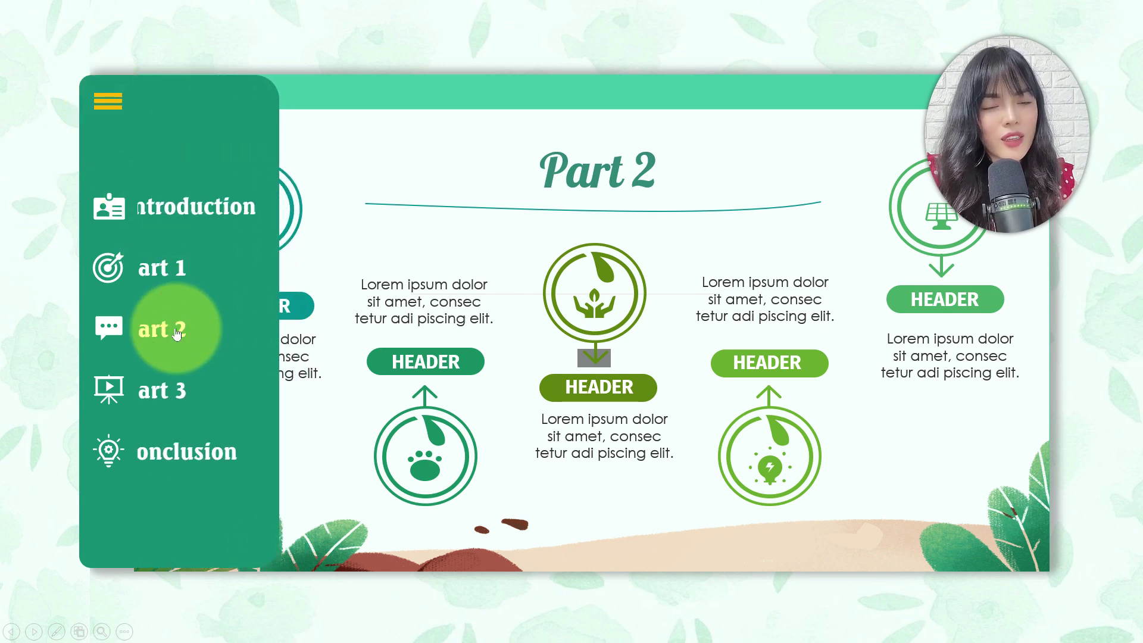
left_click(184, 388)
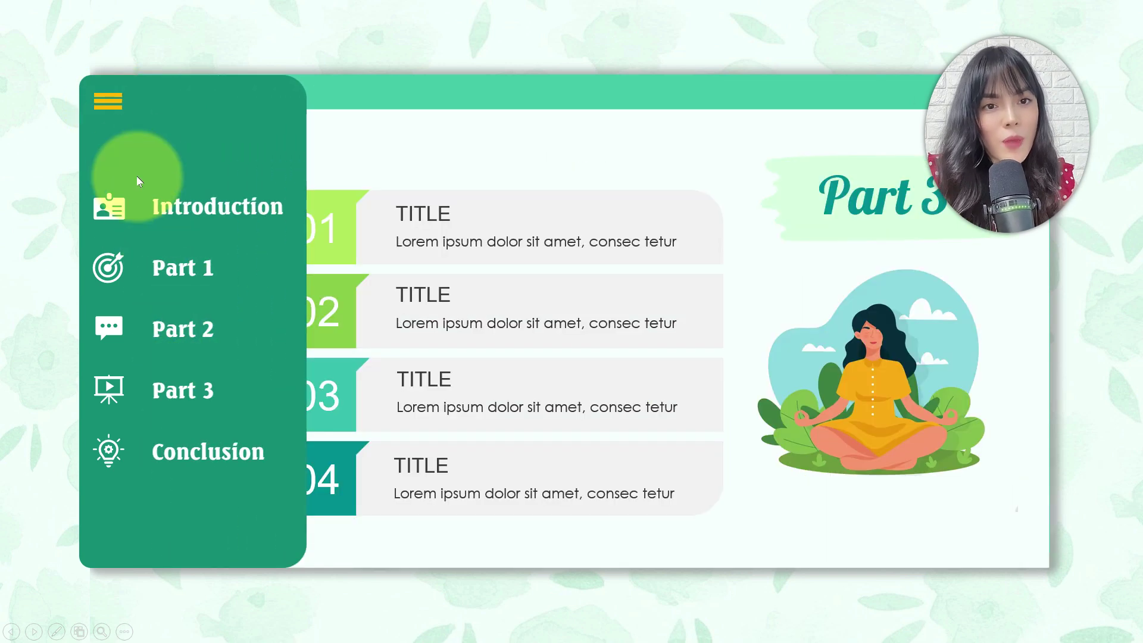
left_click(113, 105)
left_click(159, 281)
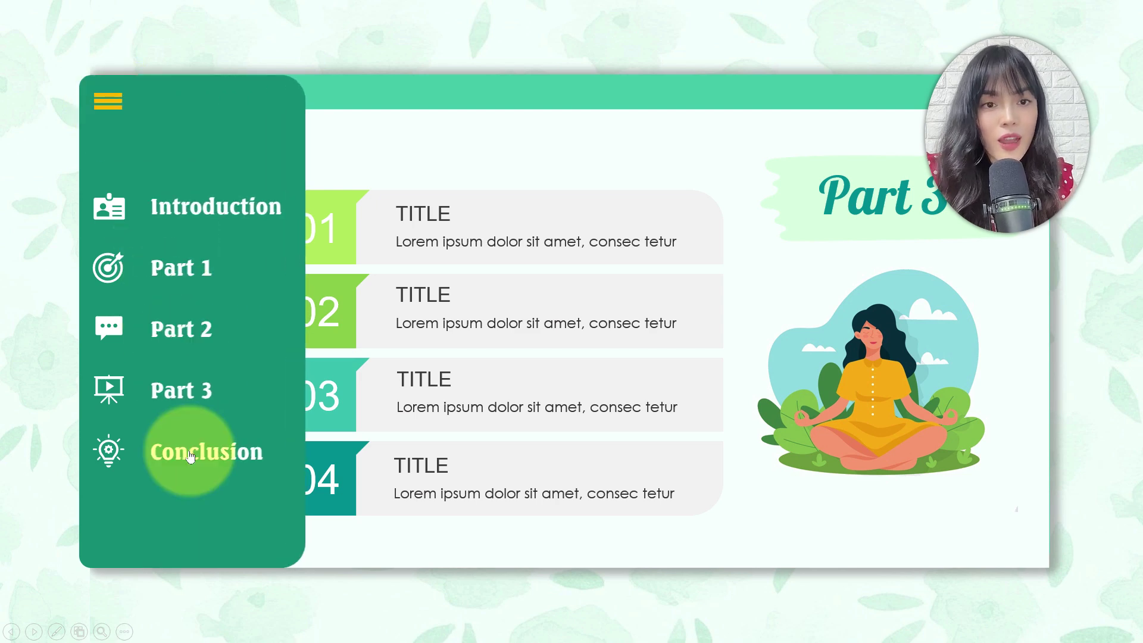
left_click(187, 448)
left_click(112, 105)
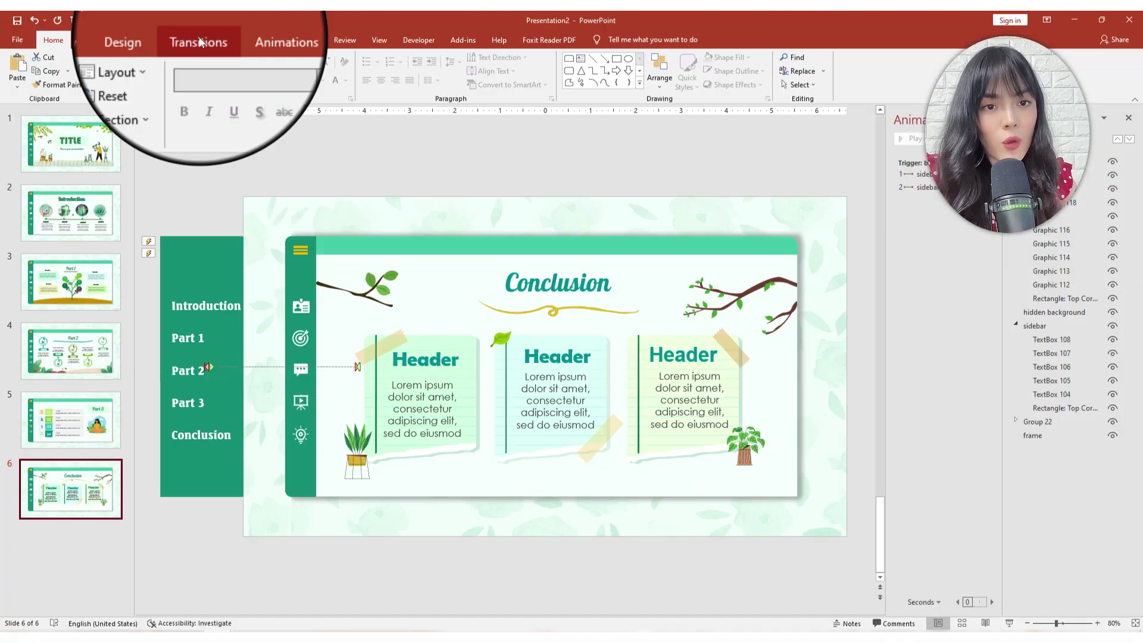
left_click(191, 49)
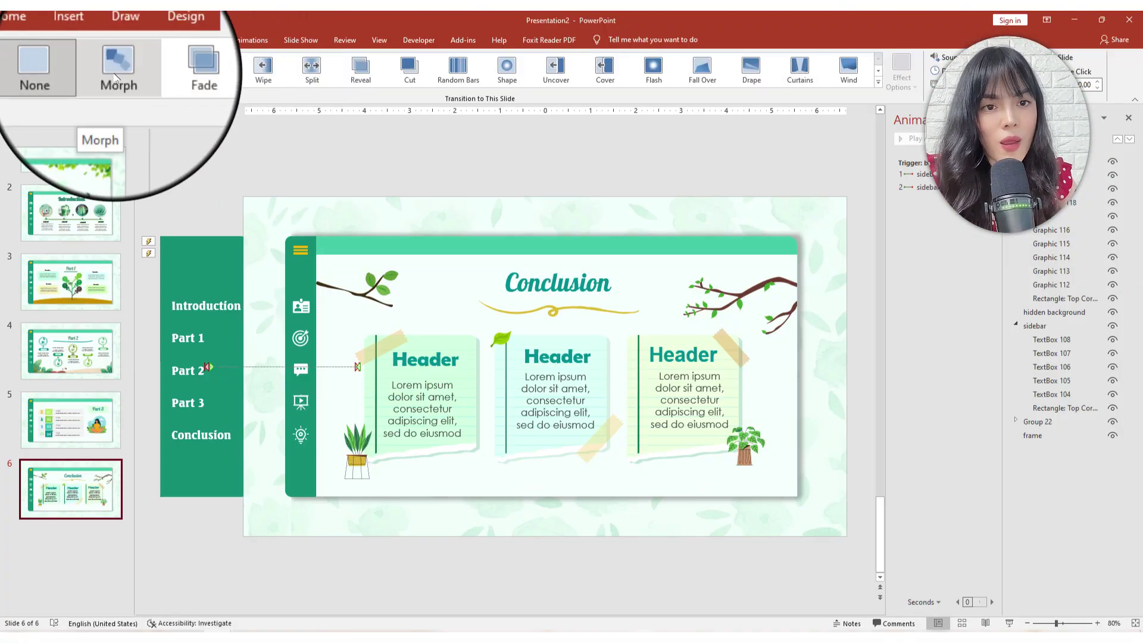
Select all six slides in the thumbnail pane and apply the Morph transition.
left_click(71, 486)
key("ctrl+a")
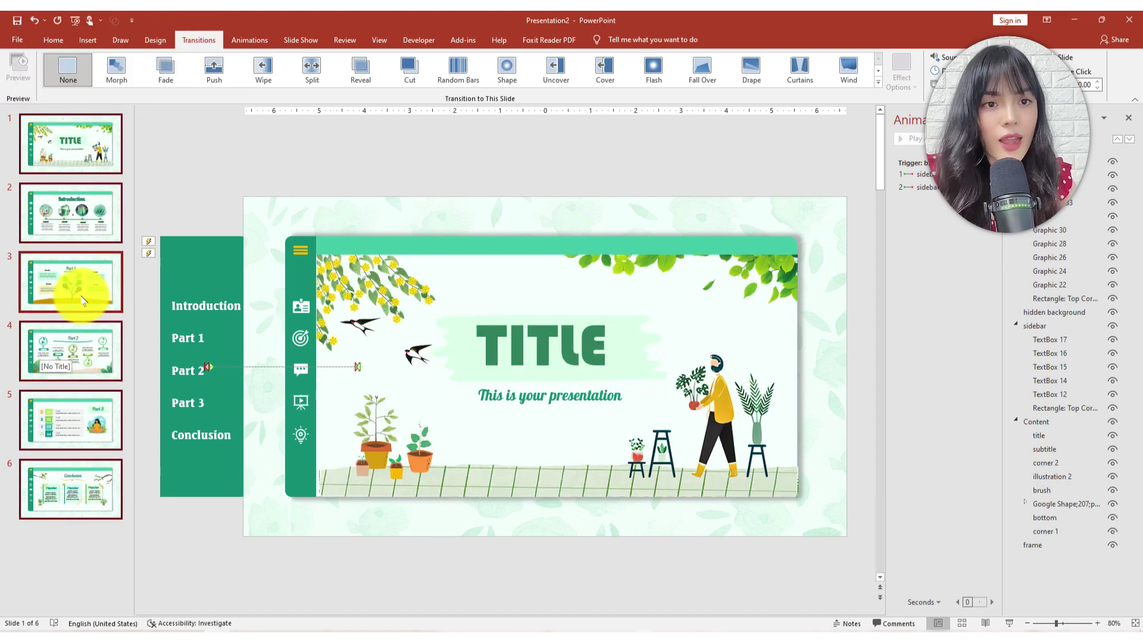
left_click(116, 76)
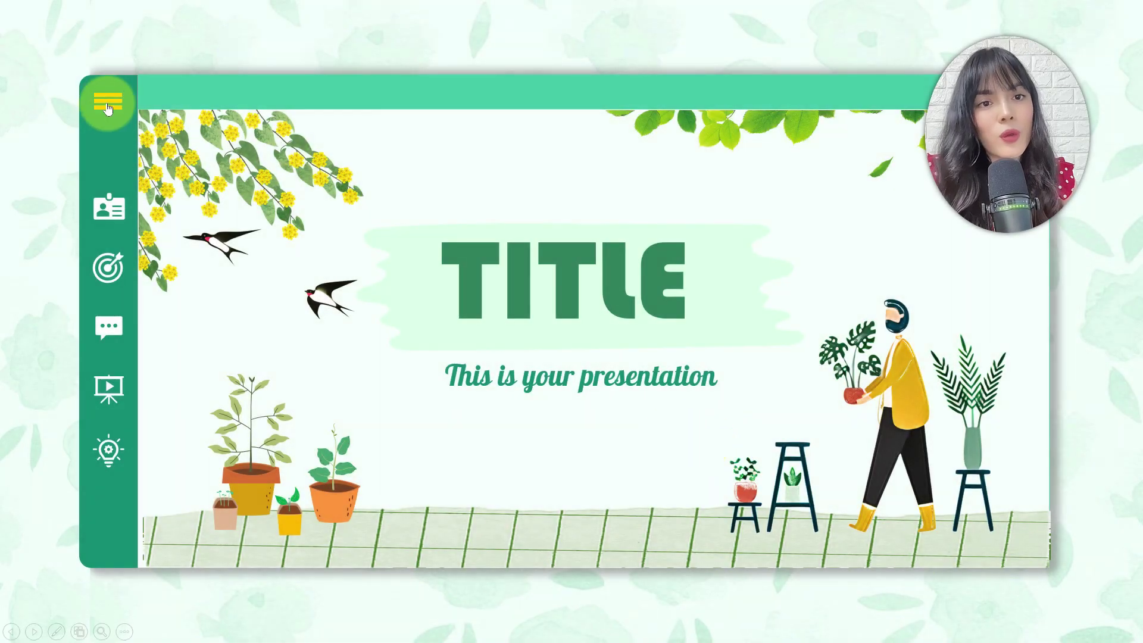
Use the hamburger menu to jump to Introduction, Part 1, Part 3 and finally Conclusion.
left_click(114, 116)
left_click(204, 209)
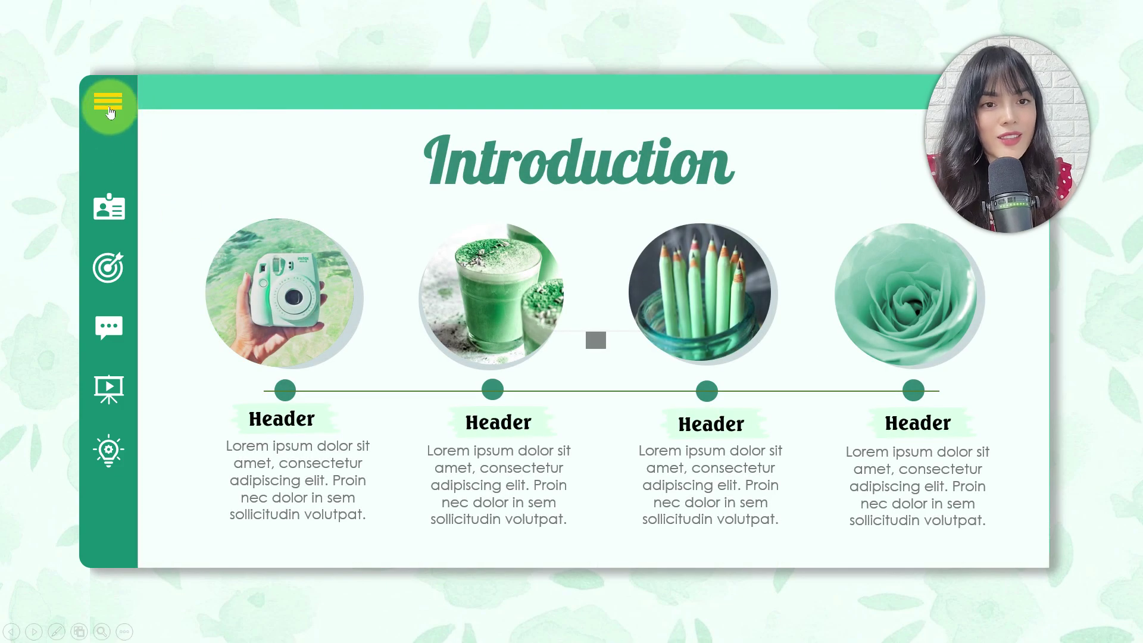
left_click(109, 107)
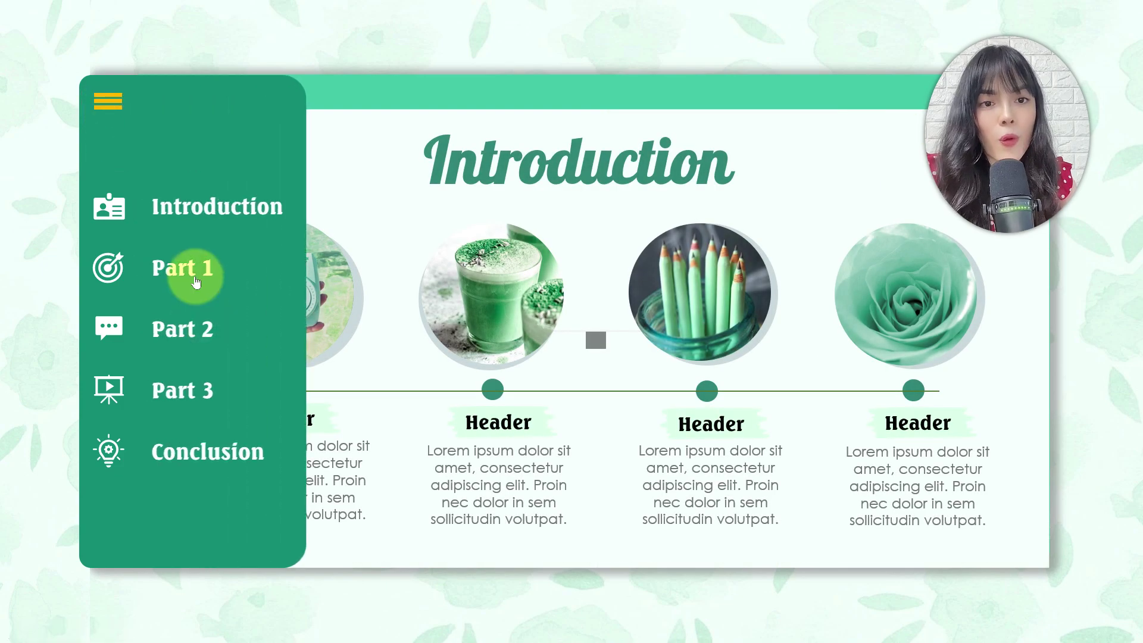
left_click(196, 281)
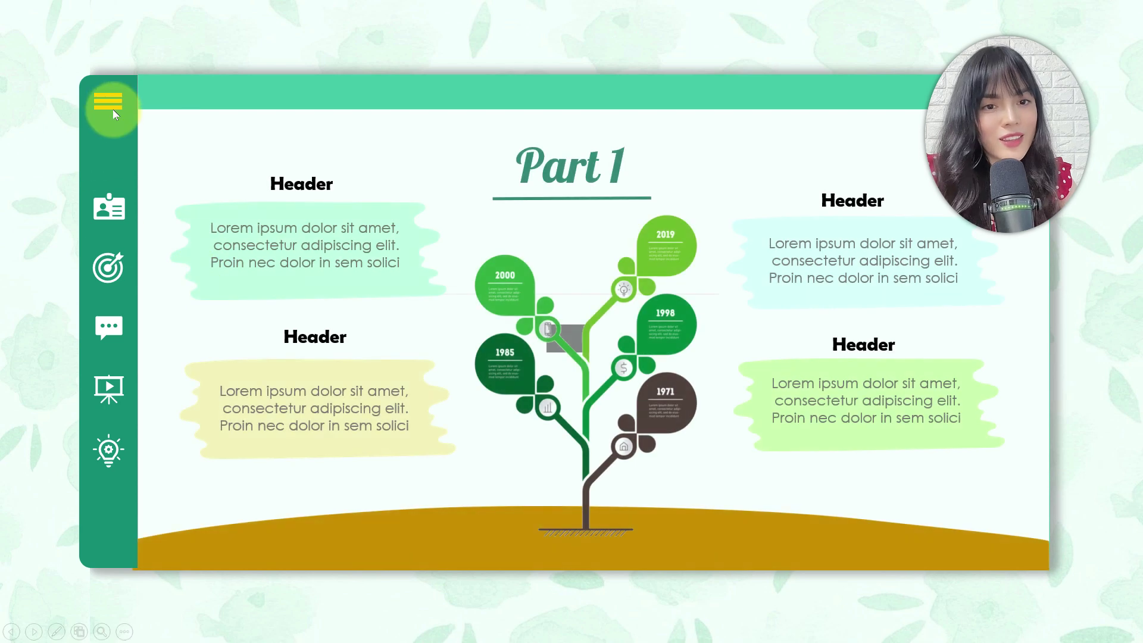
left_click(109, 106)
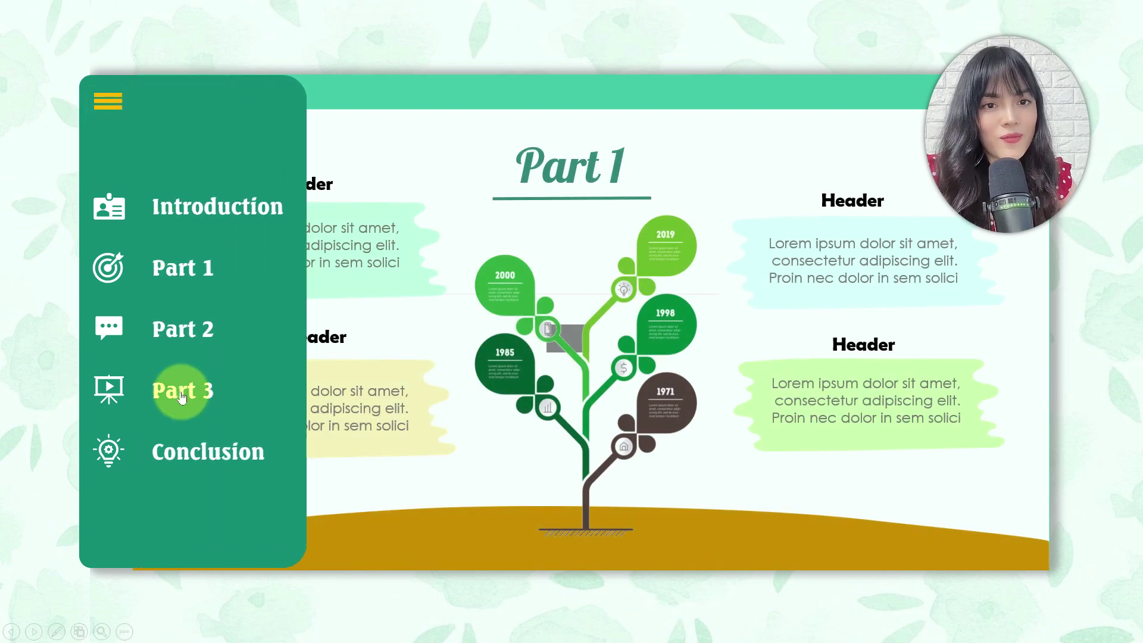
left_click(182, 393)
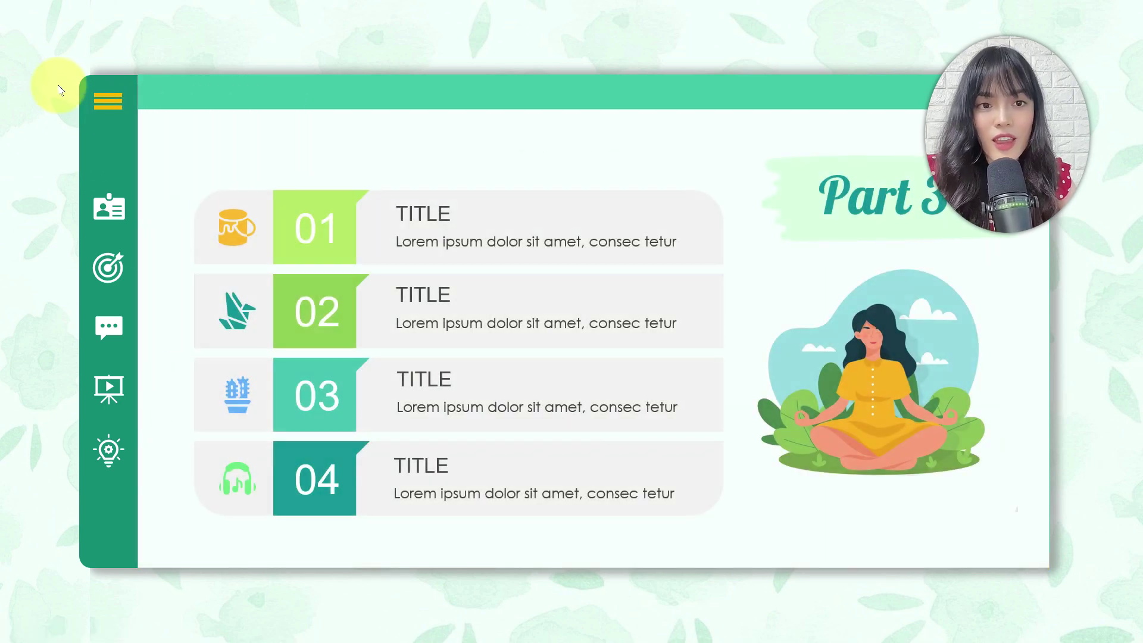
left_click(105, 113)
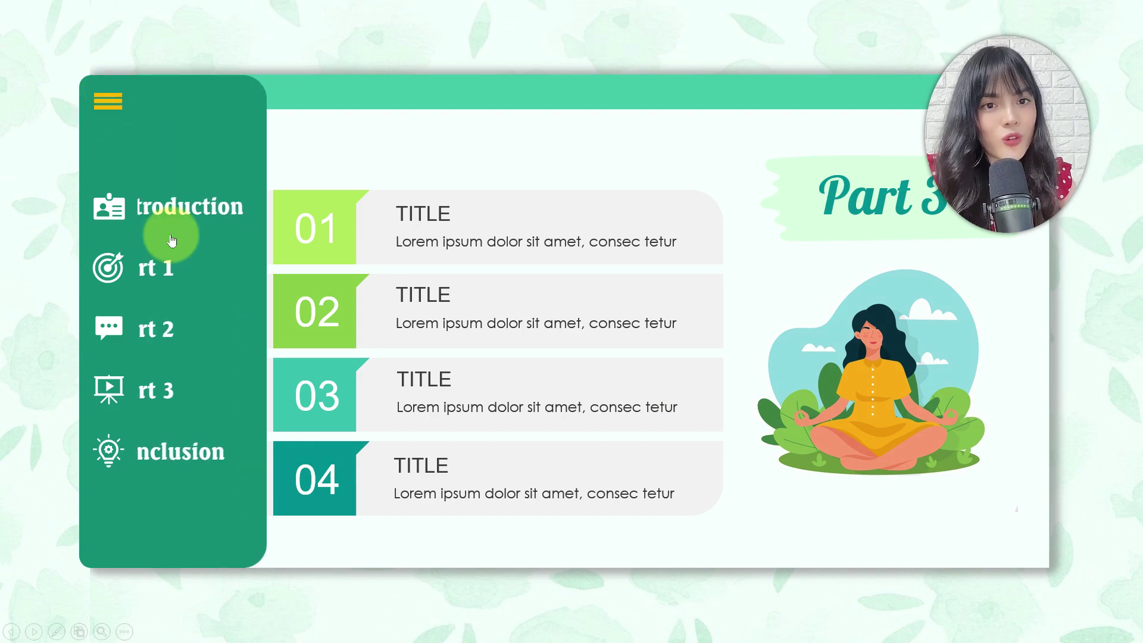
left_click(200, 450)
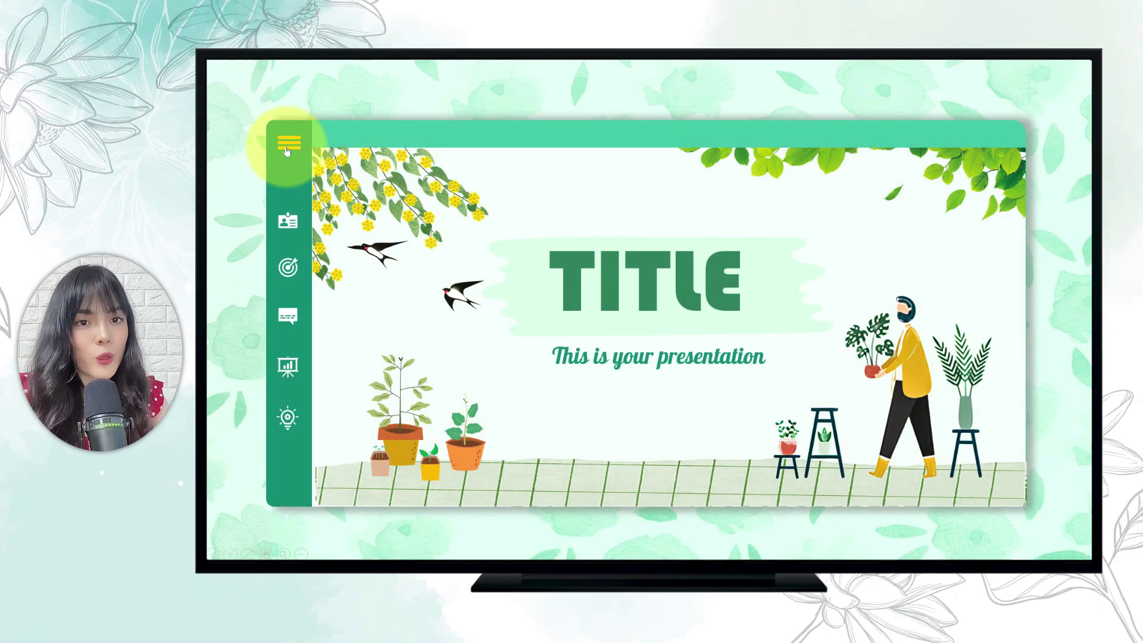
Open the menu over the dimmed slide to visit Introduction, toggle it closed, then visit Part 2 and Part 3.
left_click(286, 146)
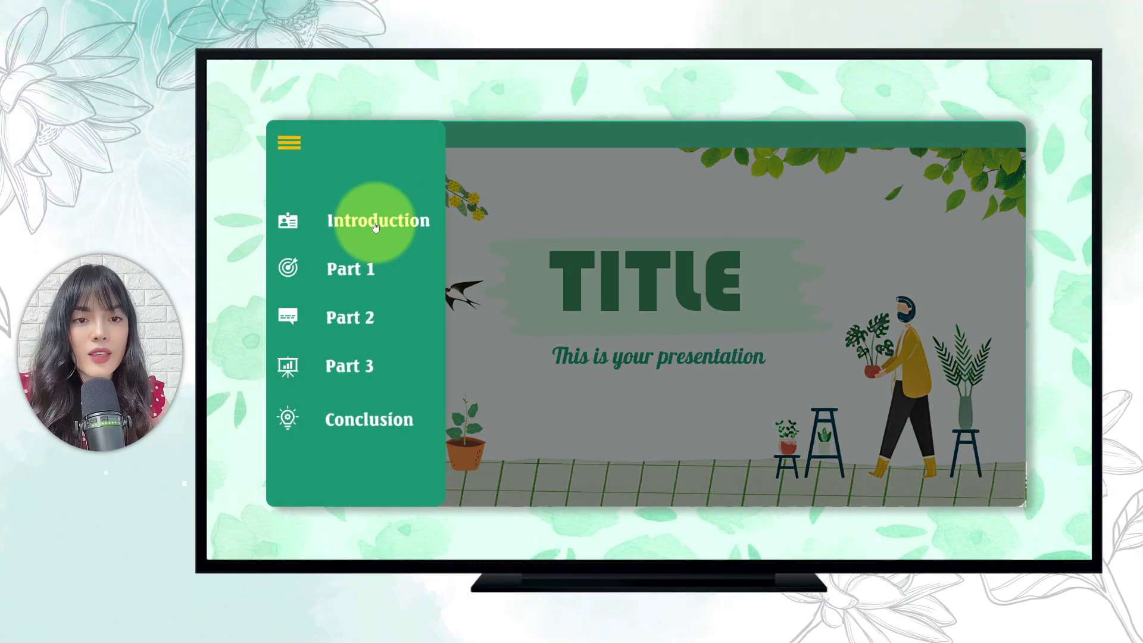
left_click(375, 225)
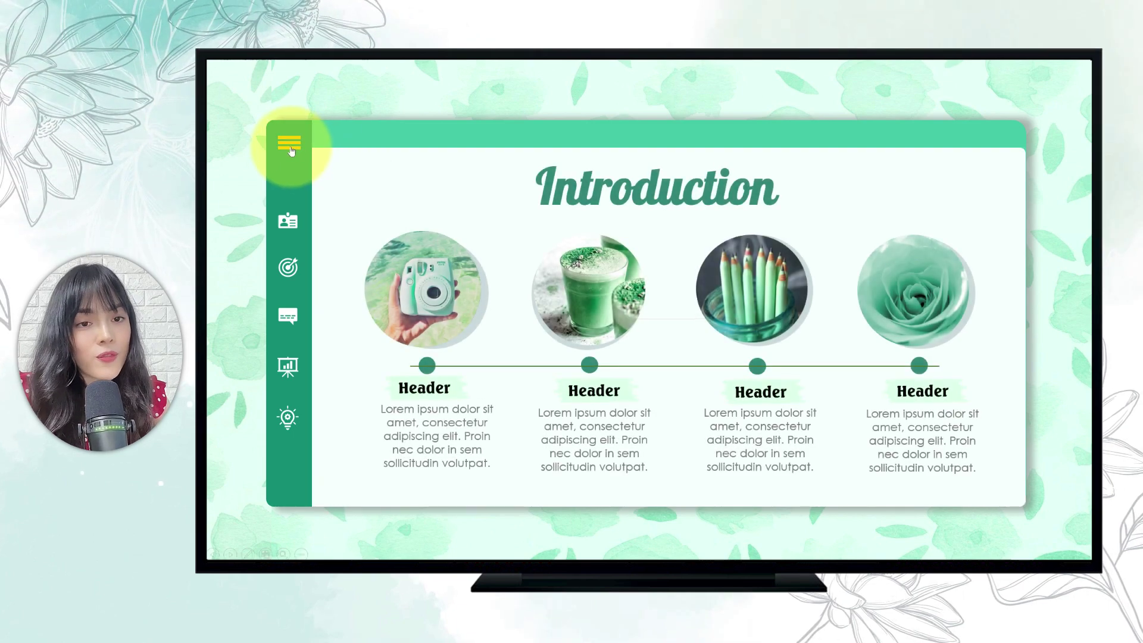
left_click(290, 146)
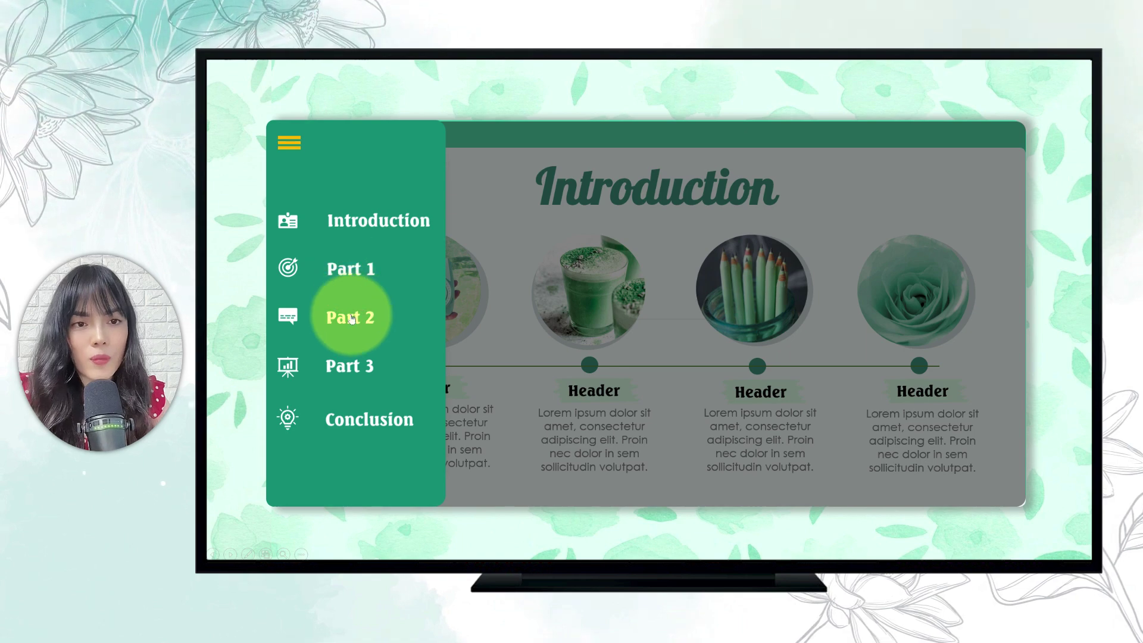
left_click(290, 144)
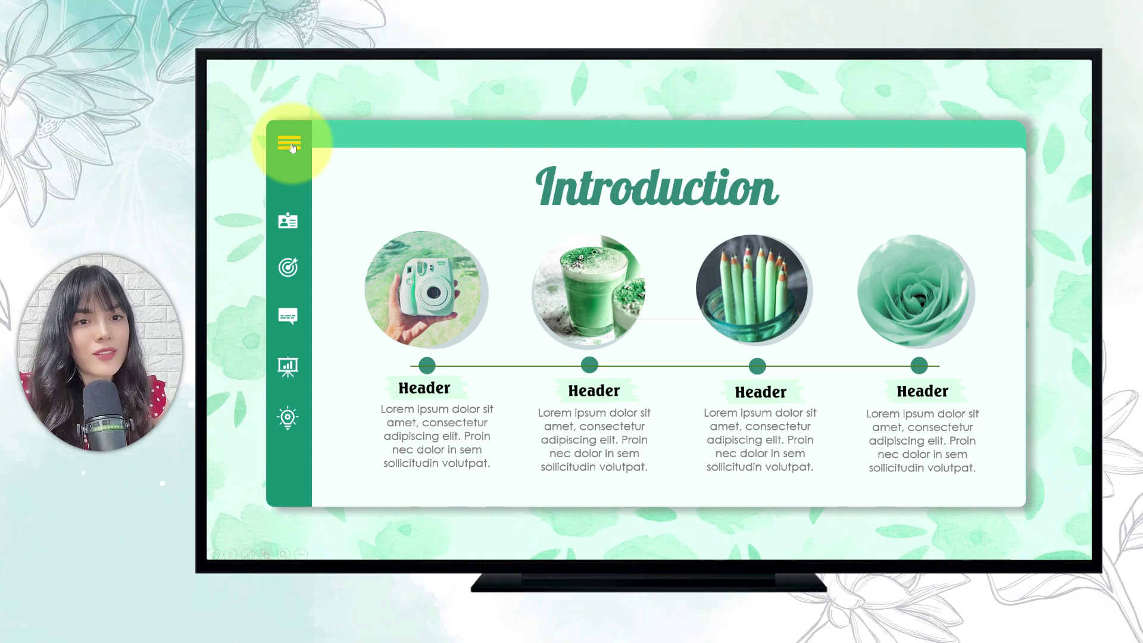
left_click(291, 145)
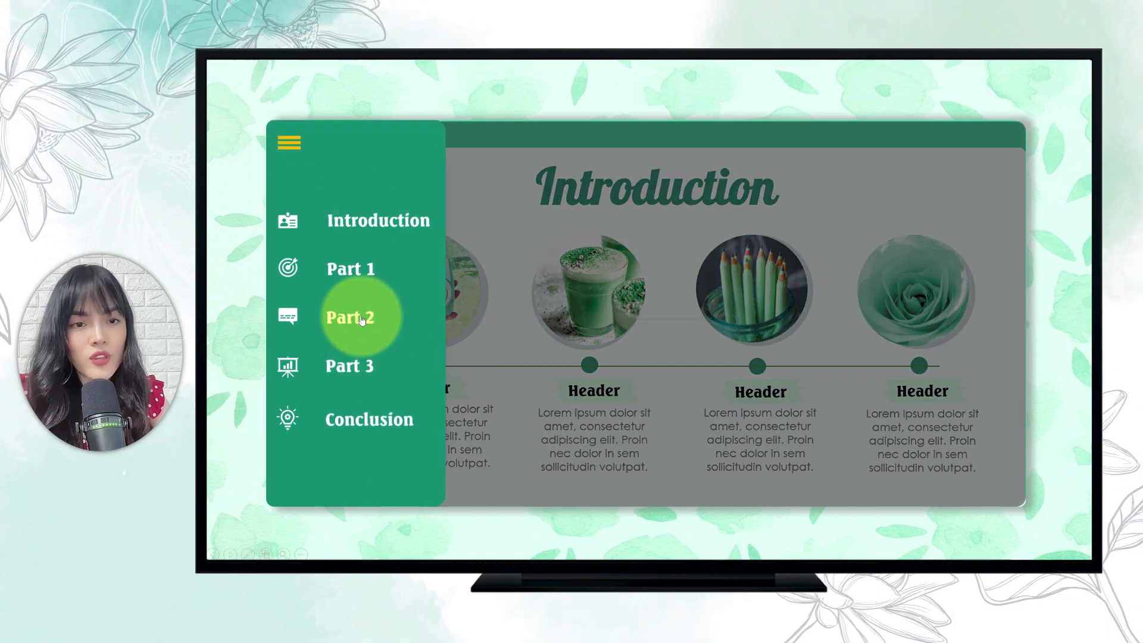
left_click(361, 320)
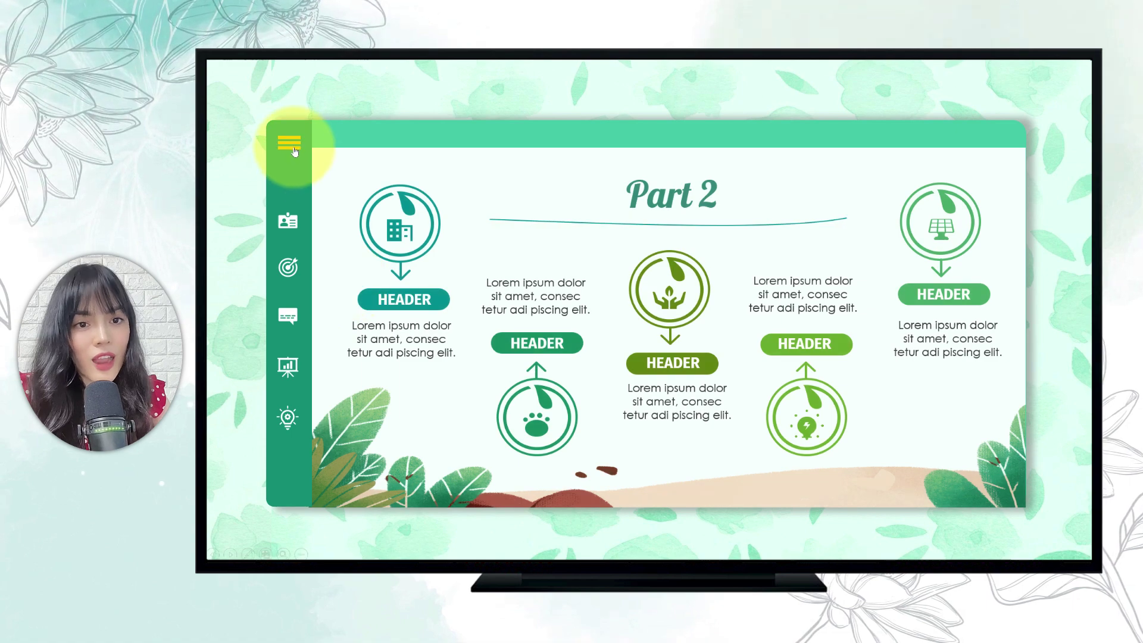
left_click(293, 149)
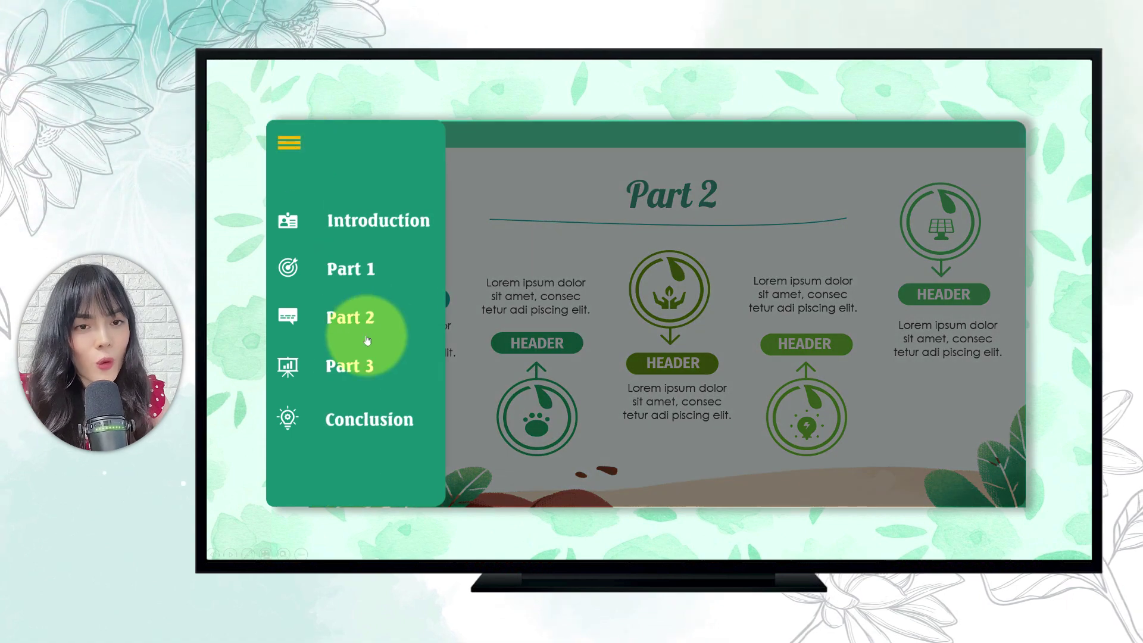
left_click(350, 374)
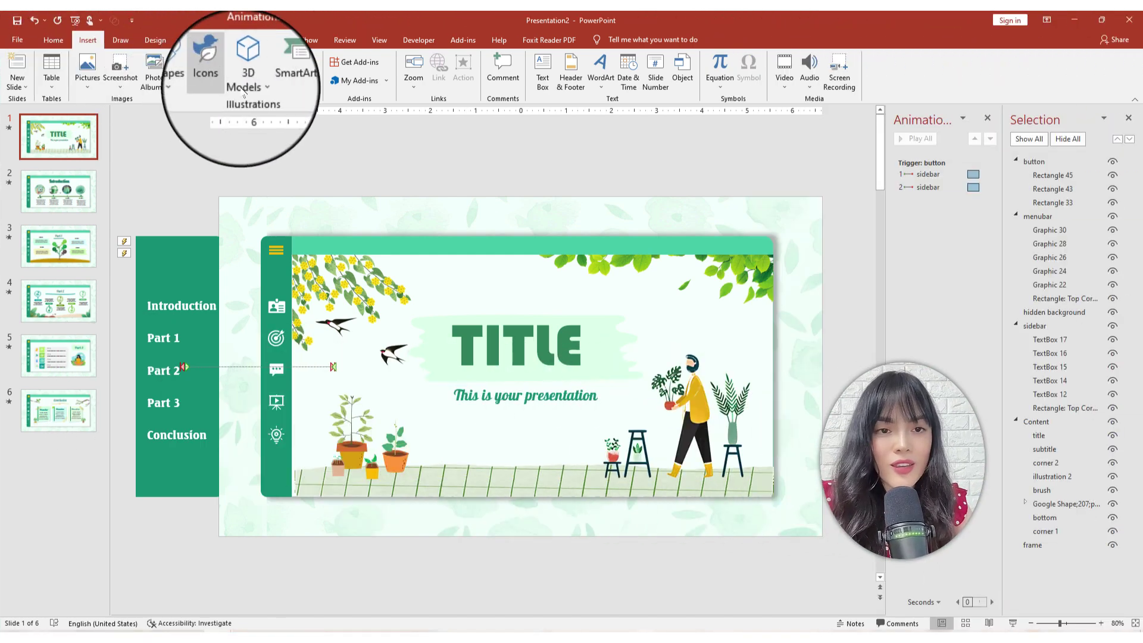
Draw a rectangle over slide 1's content area and give it no outline.
left_click(197, 83)
left_click(186, 174)
left_click_drag(273, 236, 753, 494)
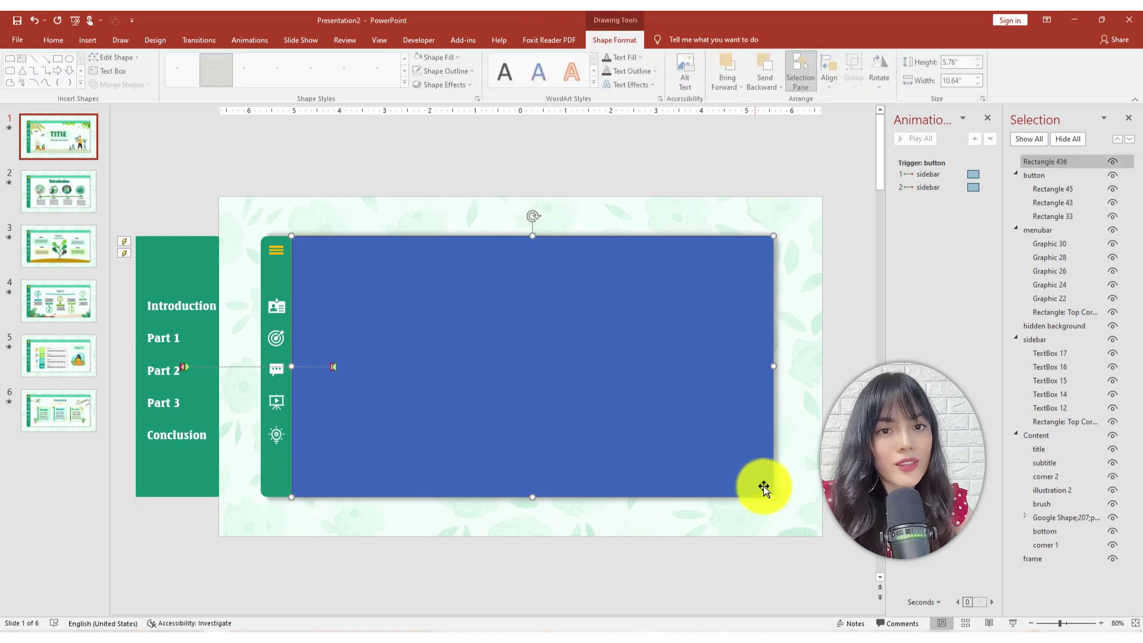
left_click(448, 72)
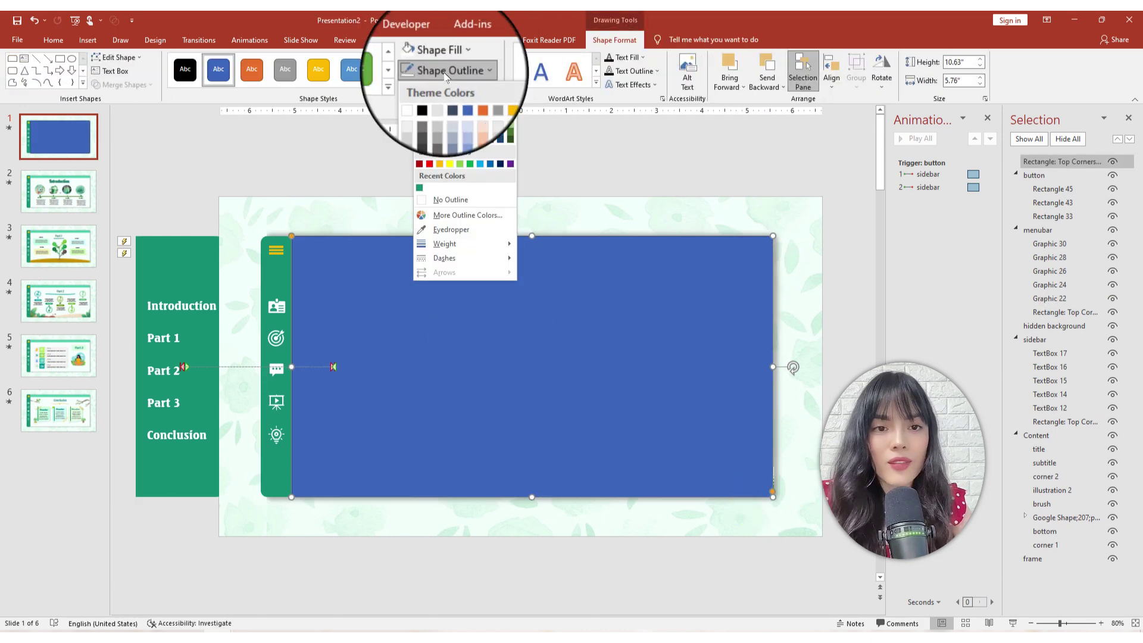
left_click(447, 200)
Give the rectangle a solid black fill at 50% transparency.
right_click(454, 249)
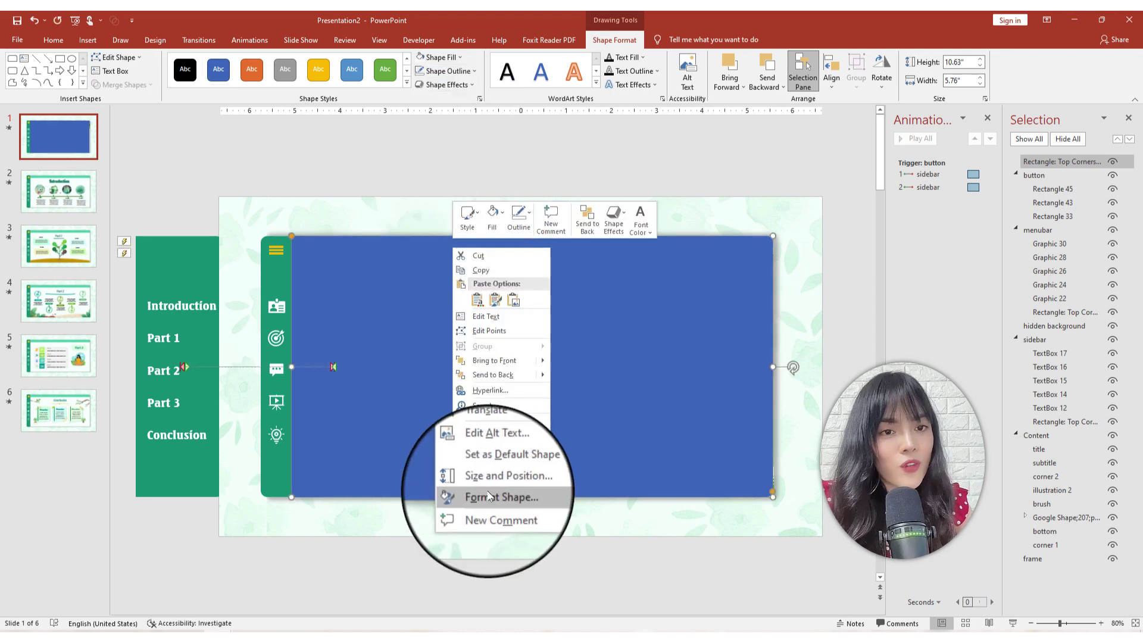
left_click(488, 496)
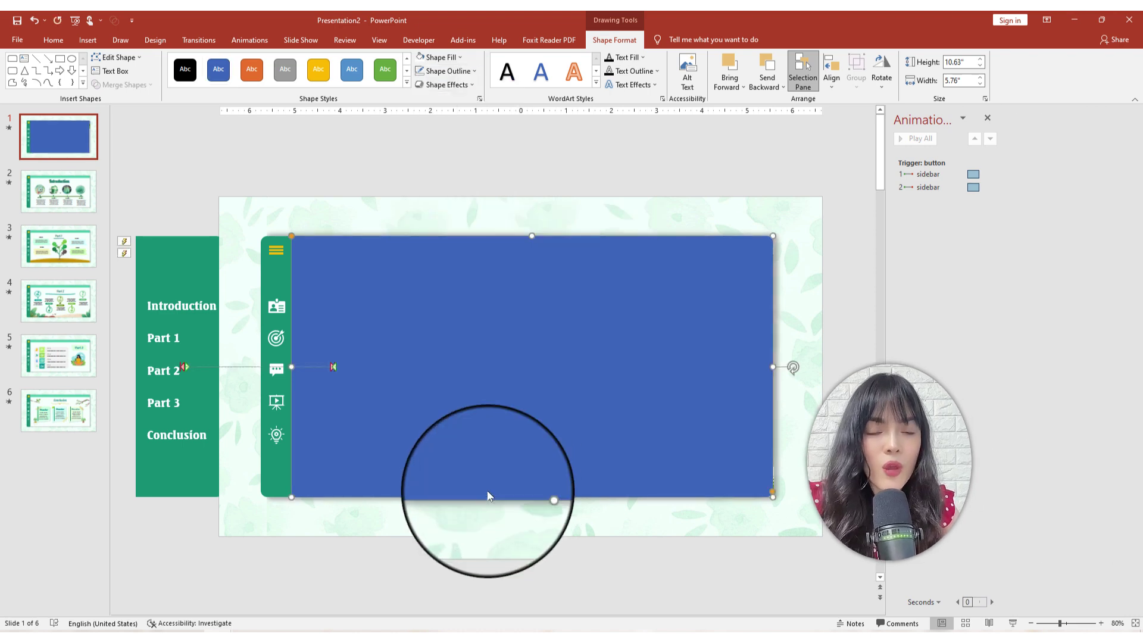
left_click(969, 291)
left_click(971, 317)
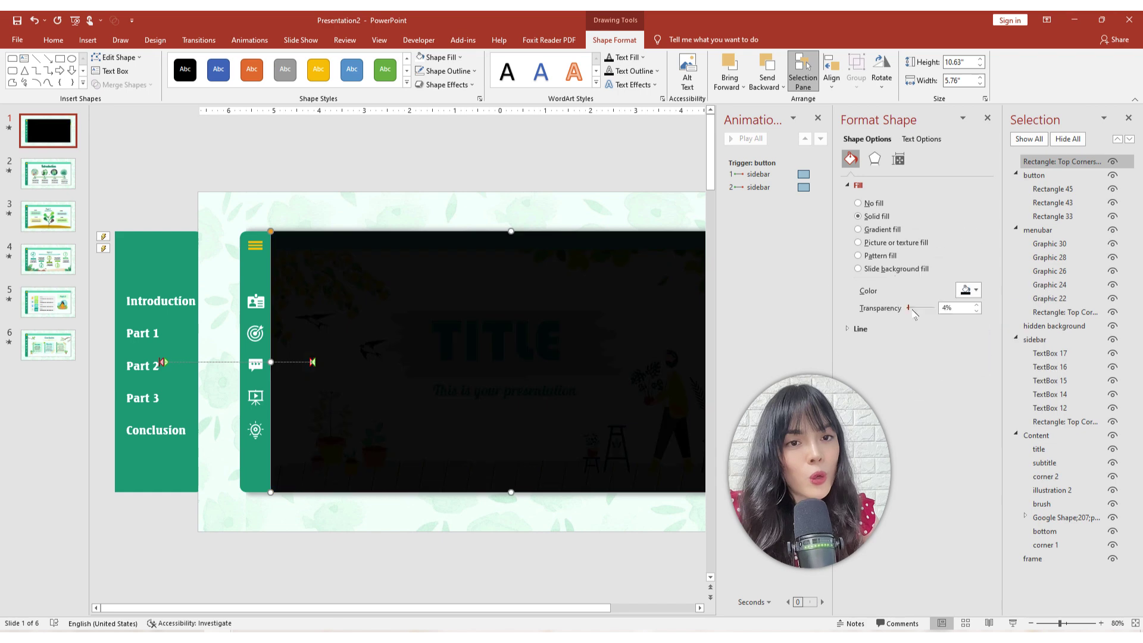
left_click_drag(900, 307, 921, 307)
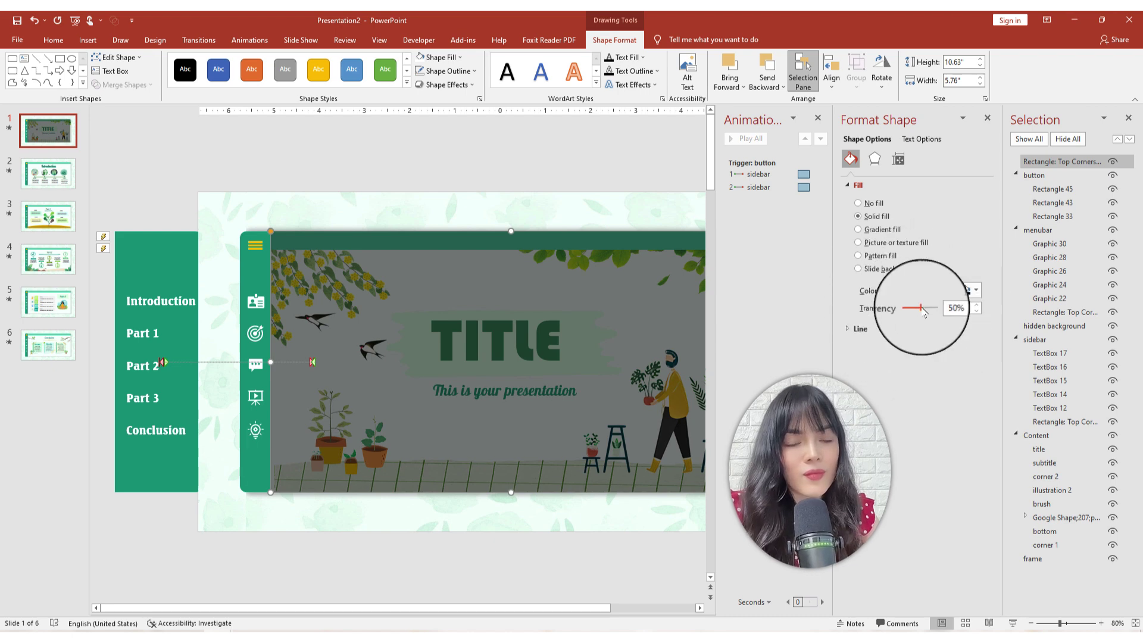
Rename the overlay rectangle 'black' and move it between the sidebar and Content groups.
left_click(988, 118)
double_click(1038, 161)
type("black")
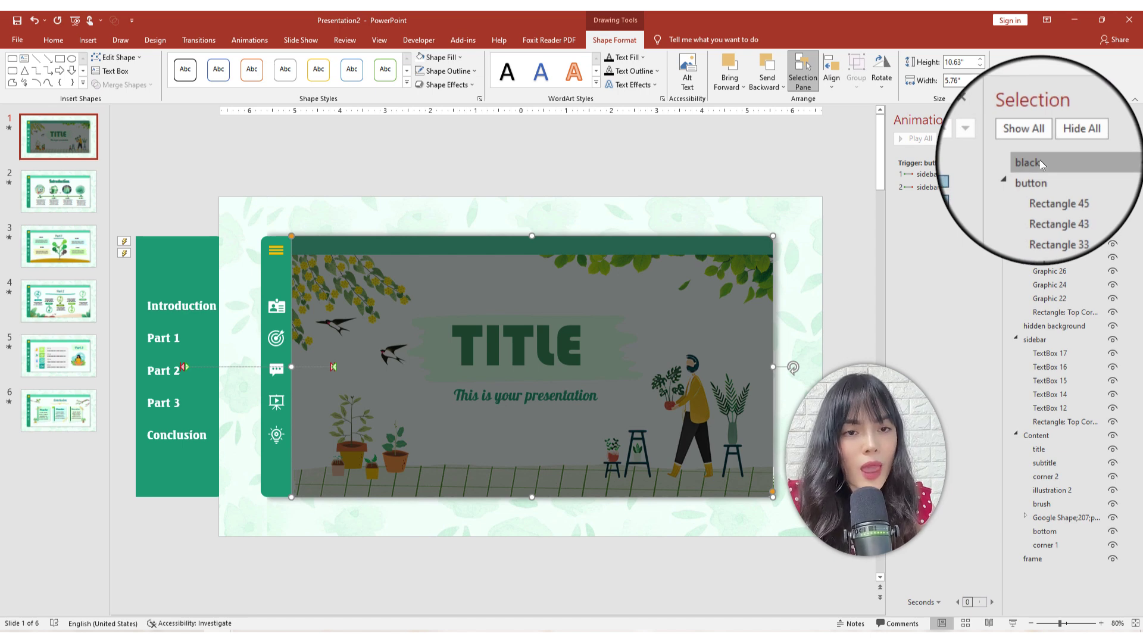
left_click_drag(1039, 159, 1041, 232)
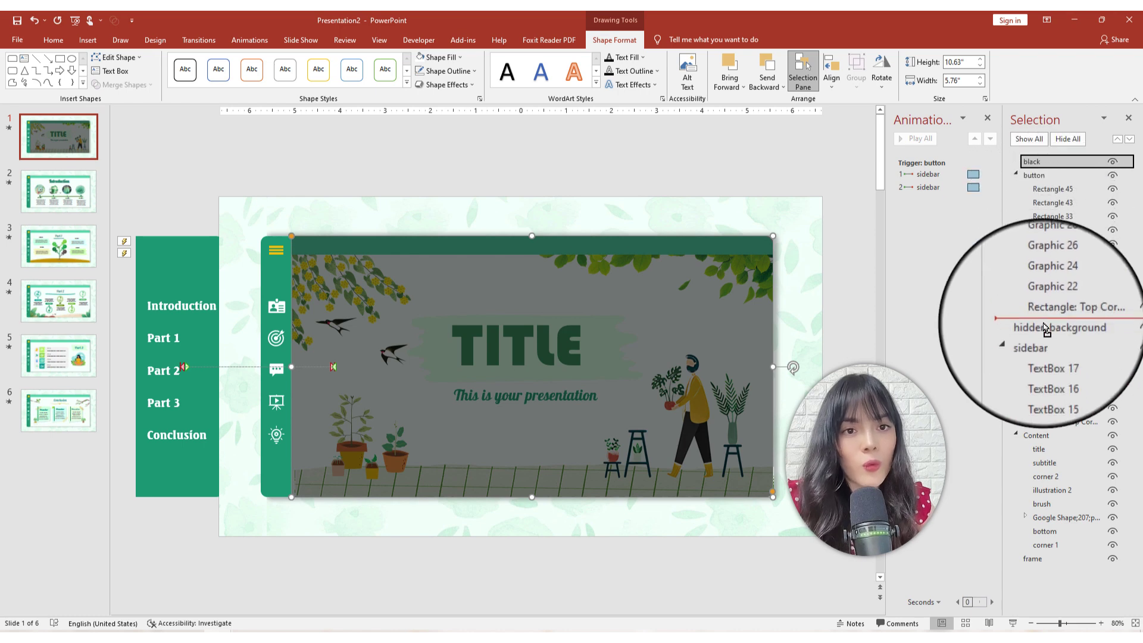
mouse_move(1042, 232)
left_mouse_down()
mouse_move(1035, 439)
mouse_move(1036, 329)
left_mouse_up()
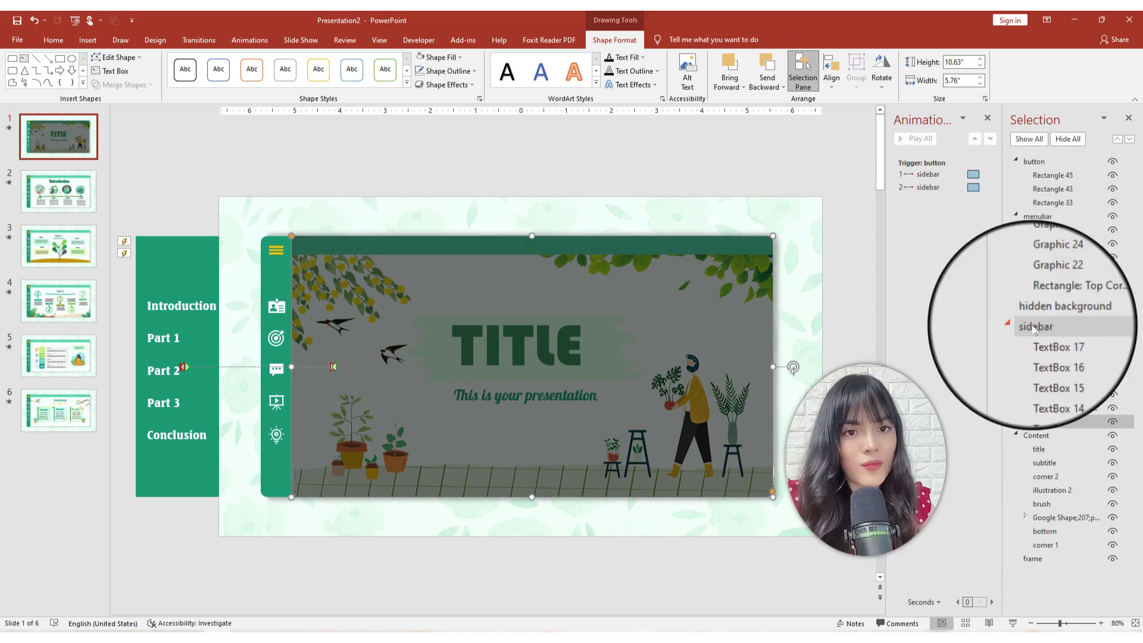
left_click(252, 40)
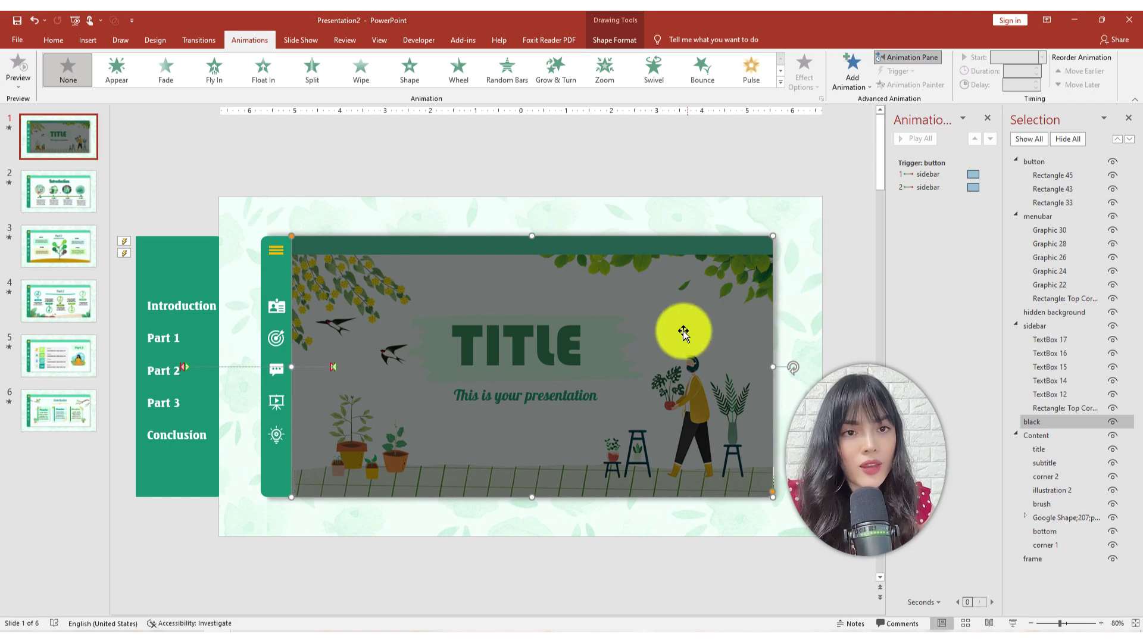
Add a Fade entrance and a Fade exit animation to black and check them in the Animation Pane.
left_click(853, 71)
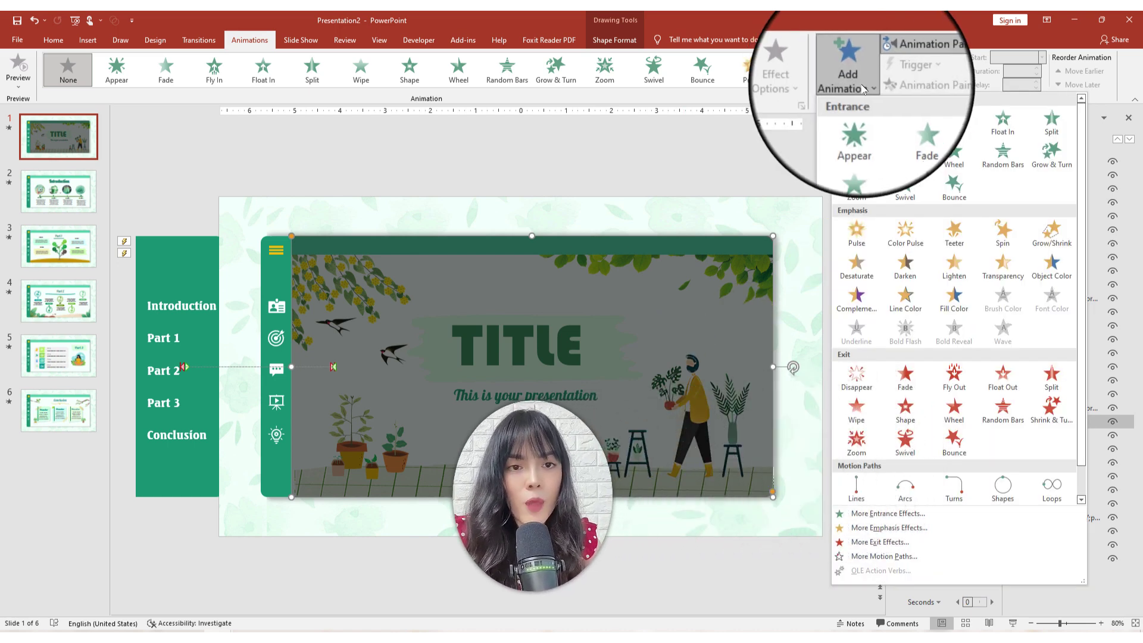
left_click(905, 122)
left_click(716, 311)
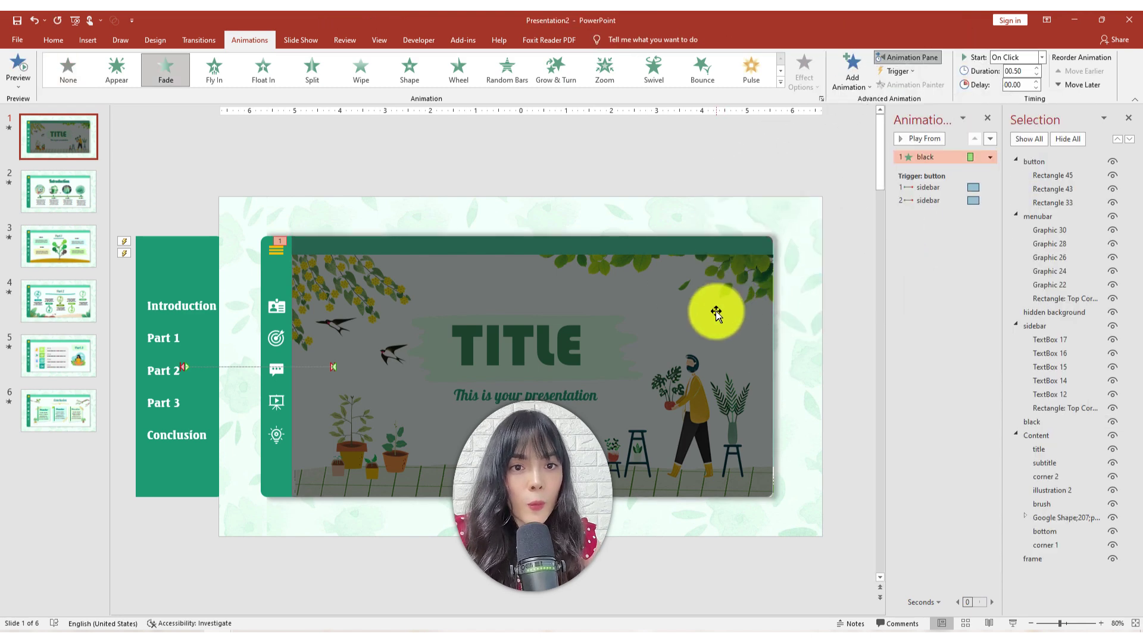
left_click(851, 71)
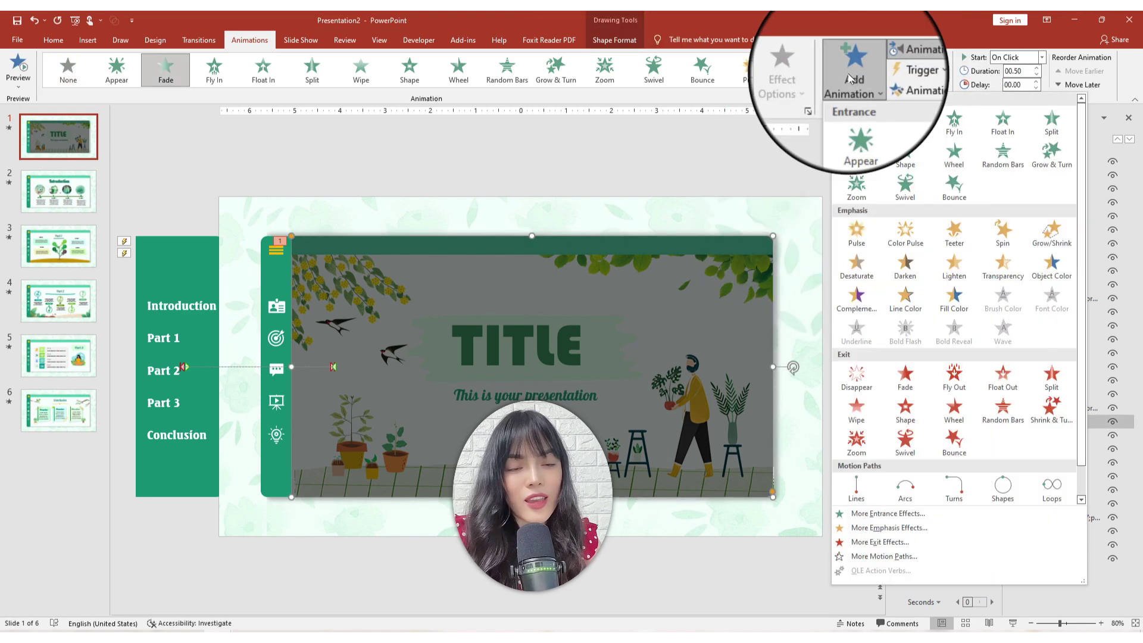
left_click(905, 378)
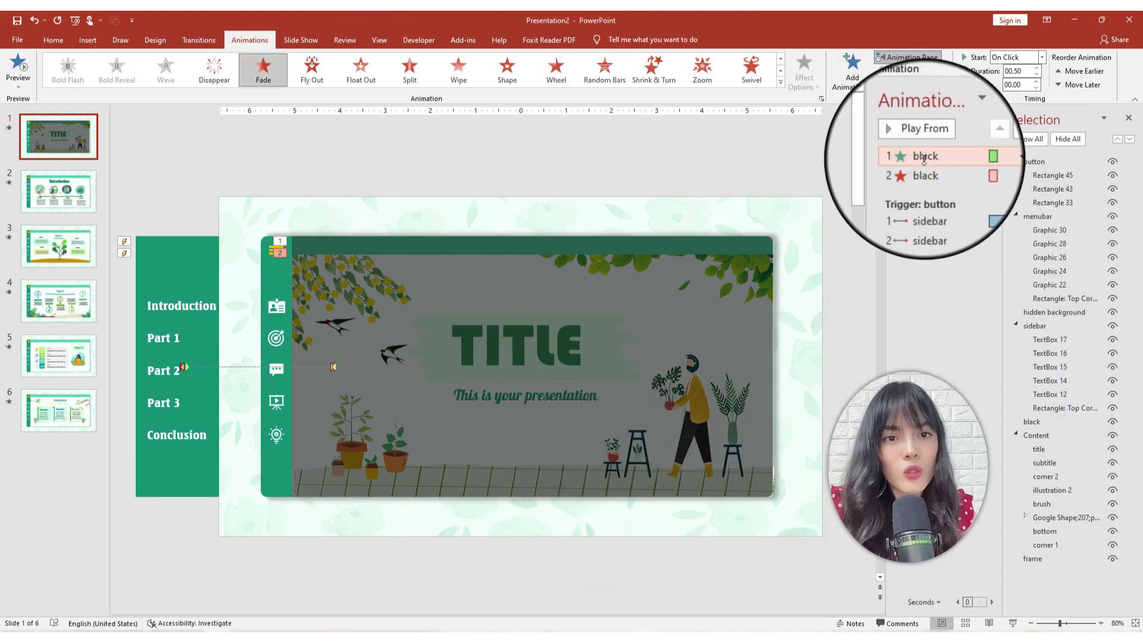
left_click(920, 169)
left_click(919, 149)
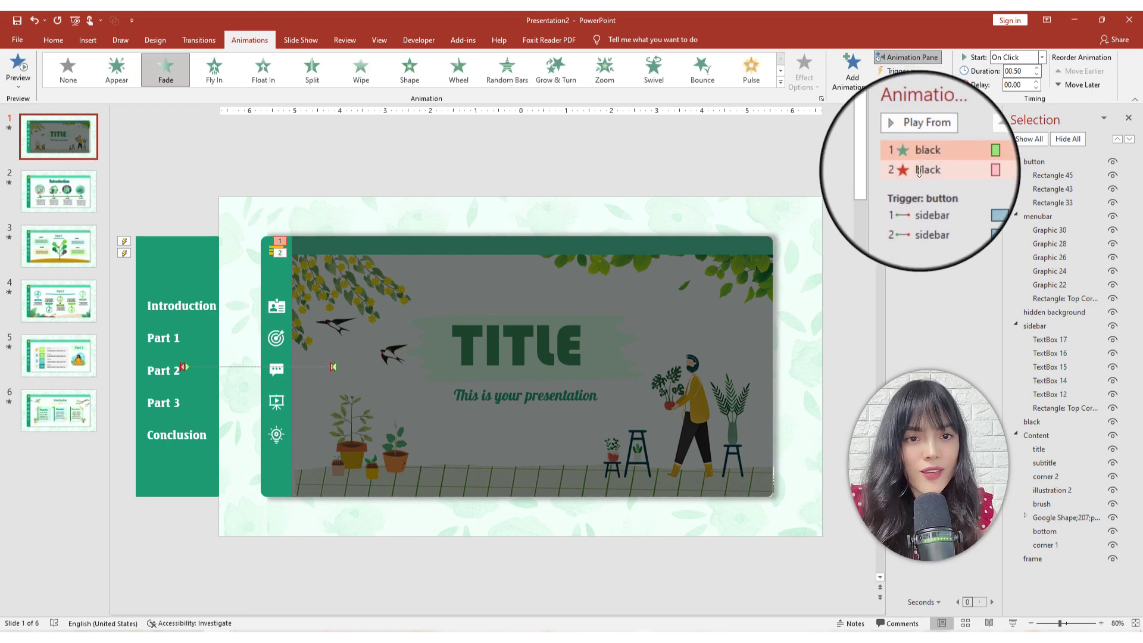
left_click(919, 168)
left_click(926, 201)
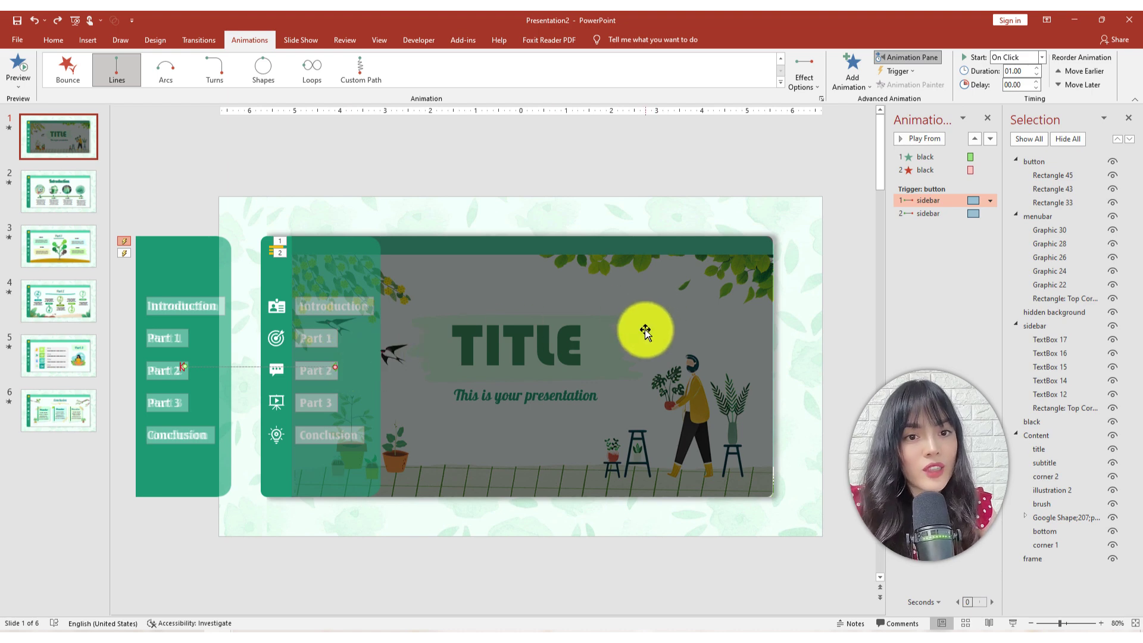
Move the black overlay's fade-in between the two sidebar animations and set it to With Previous.
left_click(925, 157)
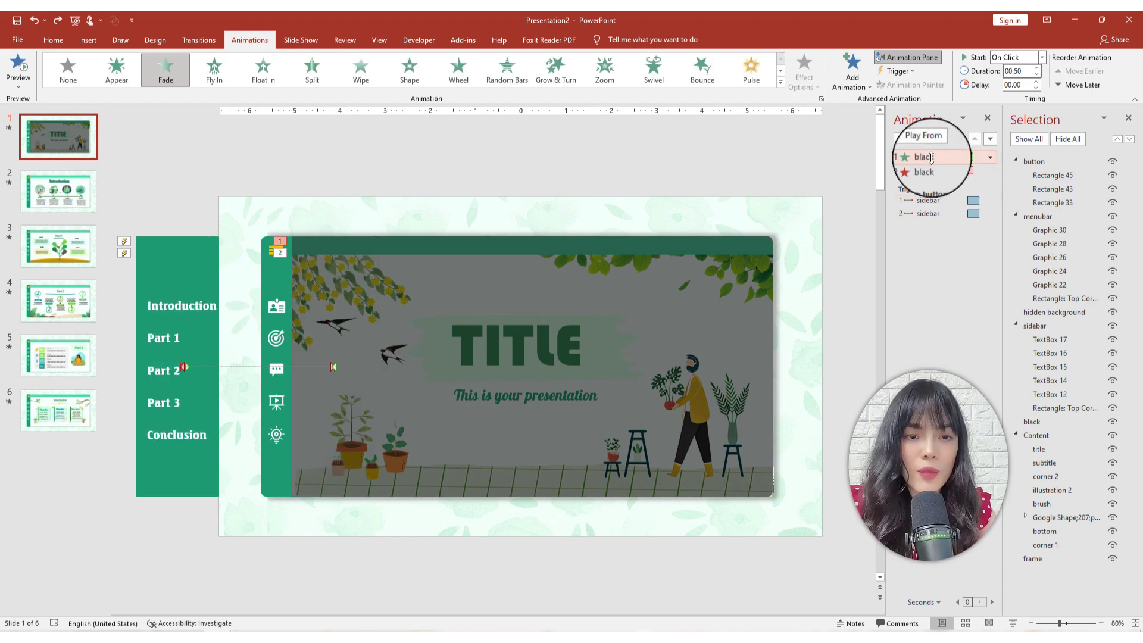
left_click_drag(931, 158, 933, 212)
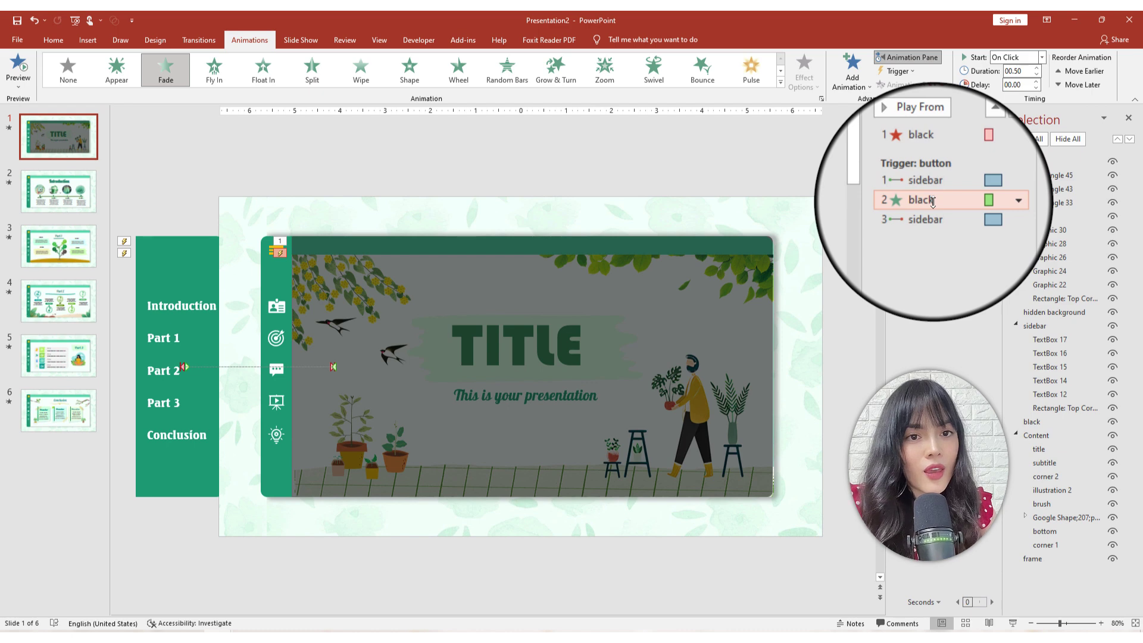
left_click(1042, 57)
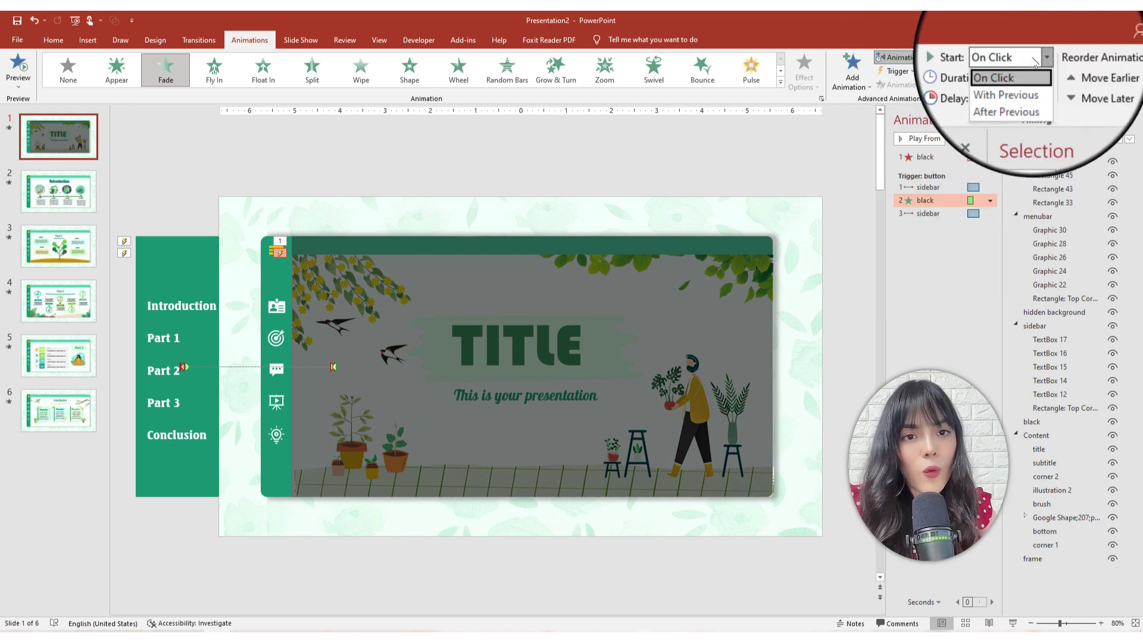
left_click(1005, 84)
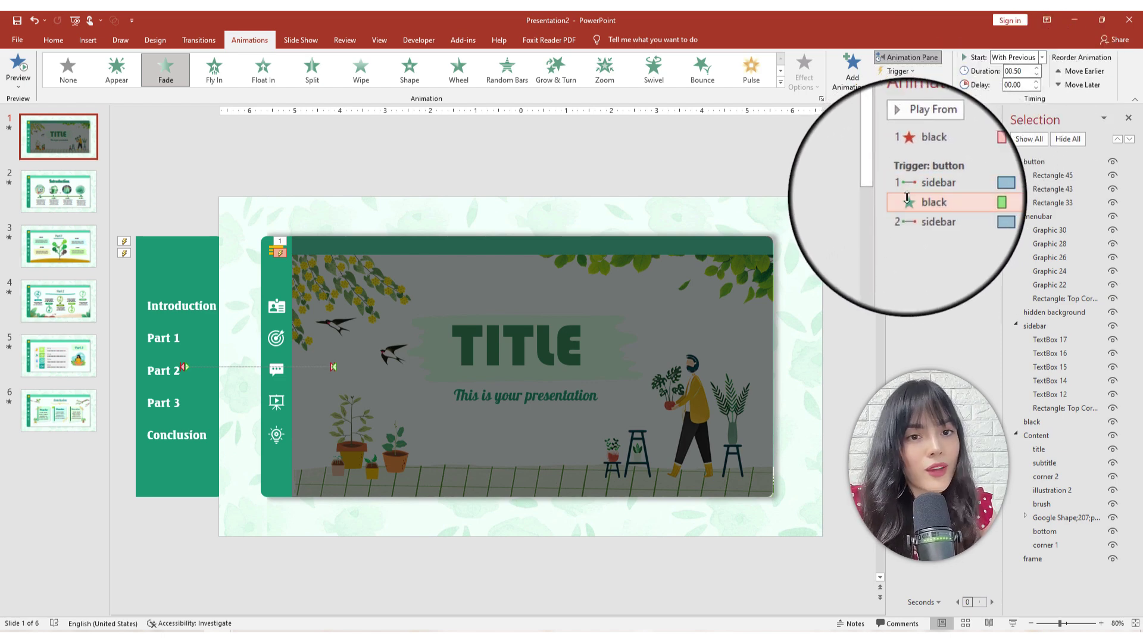
Move the overlay's fade-out below sidebar 2's closing motion and set it to With Previous.
left_click(929, 215)
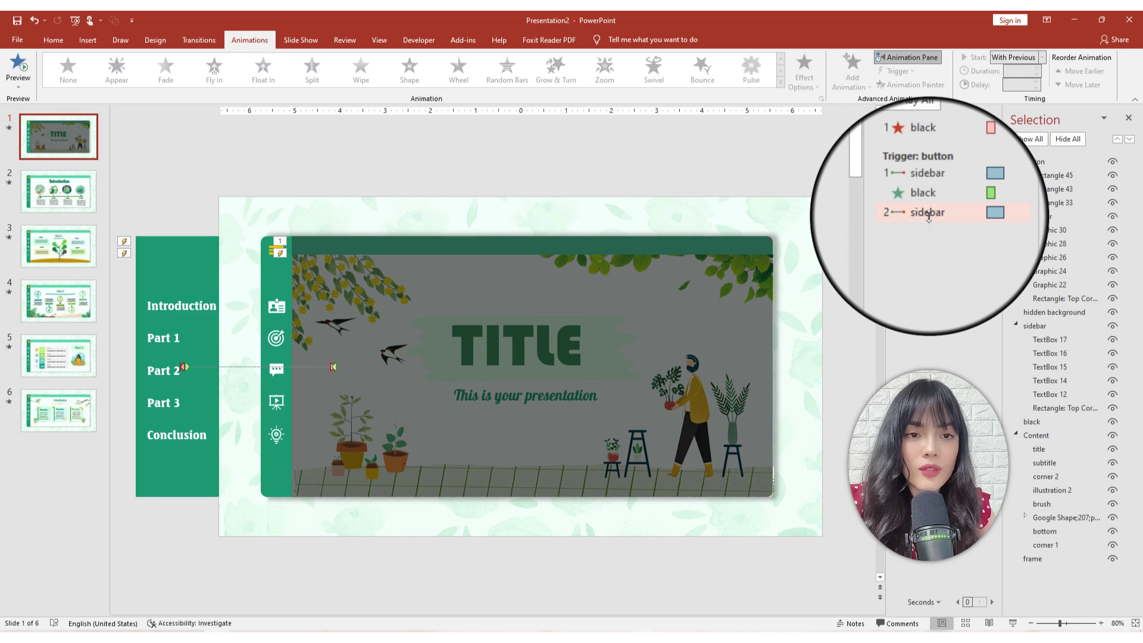
left_click(929, 215)
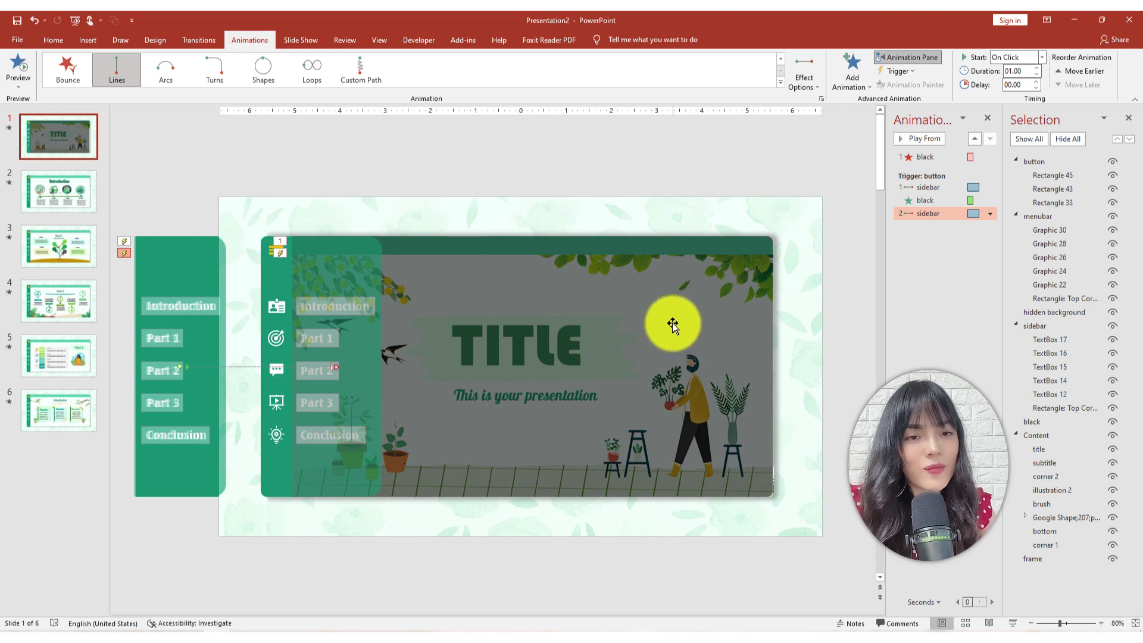
left_click(924, 156)
left_click_drag(926, 158, 926, 228)
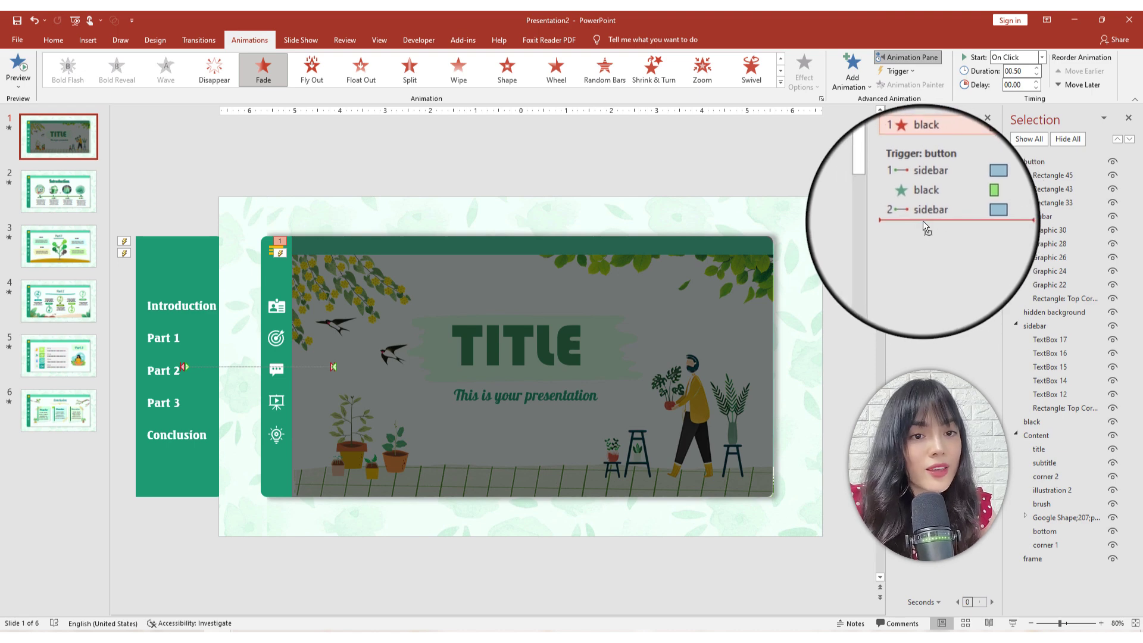
left_click_drag(922, 222, 934, 221)
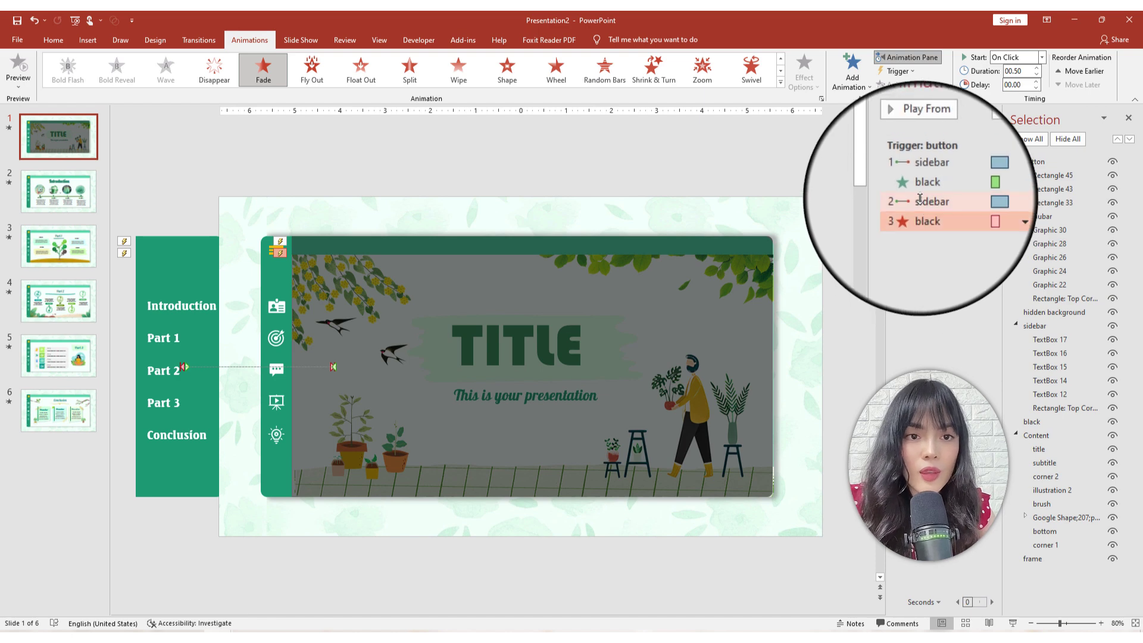
left_click(1018, 46)
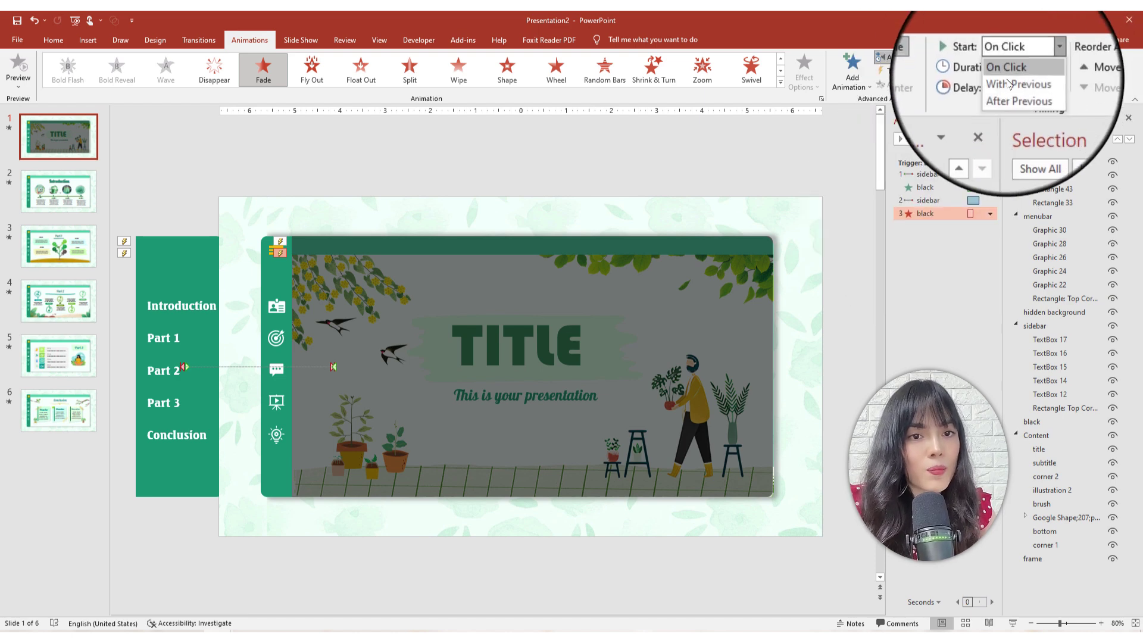
left_click(1008, 87)
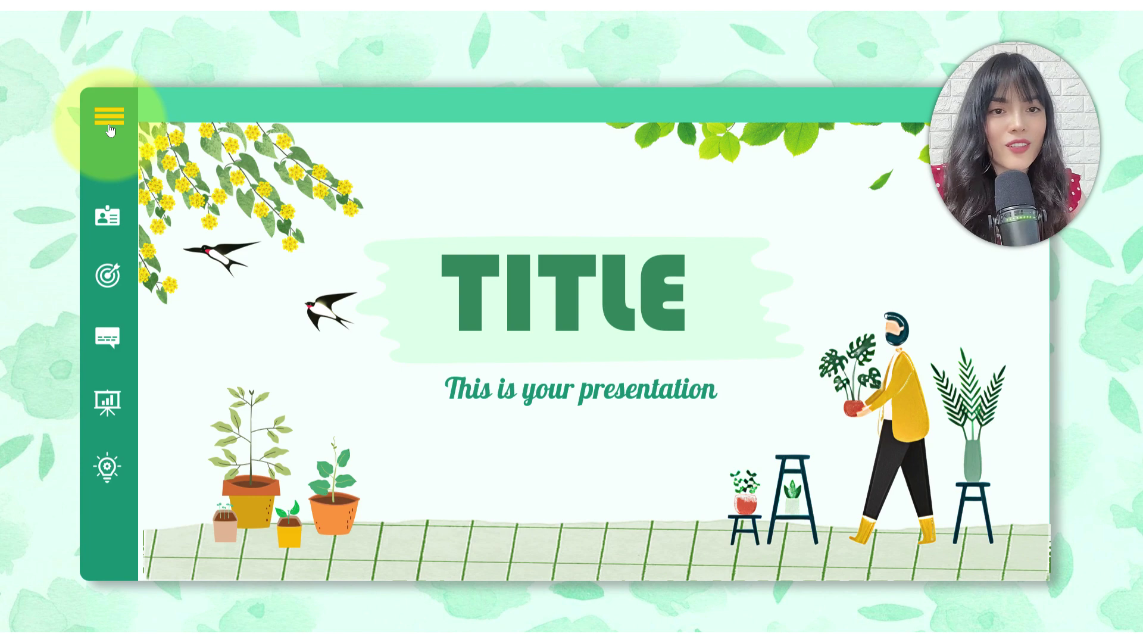
Open and close the green deck's sidebar in the slideshow, then page through the brown deck to Conclusion.
left_click(109, 128)
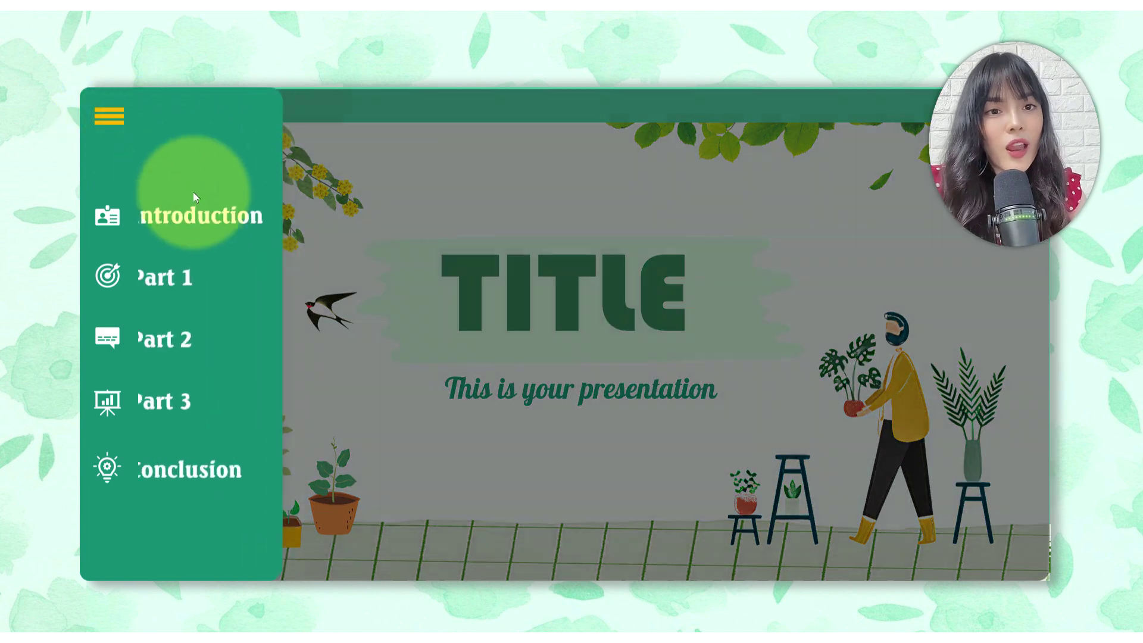
left_click(111, 122)
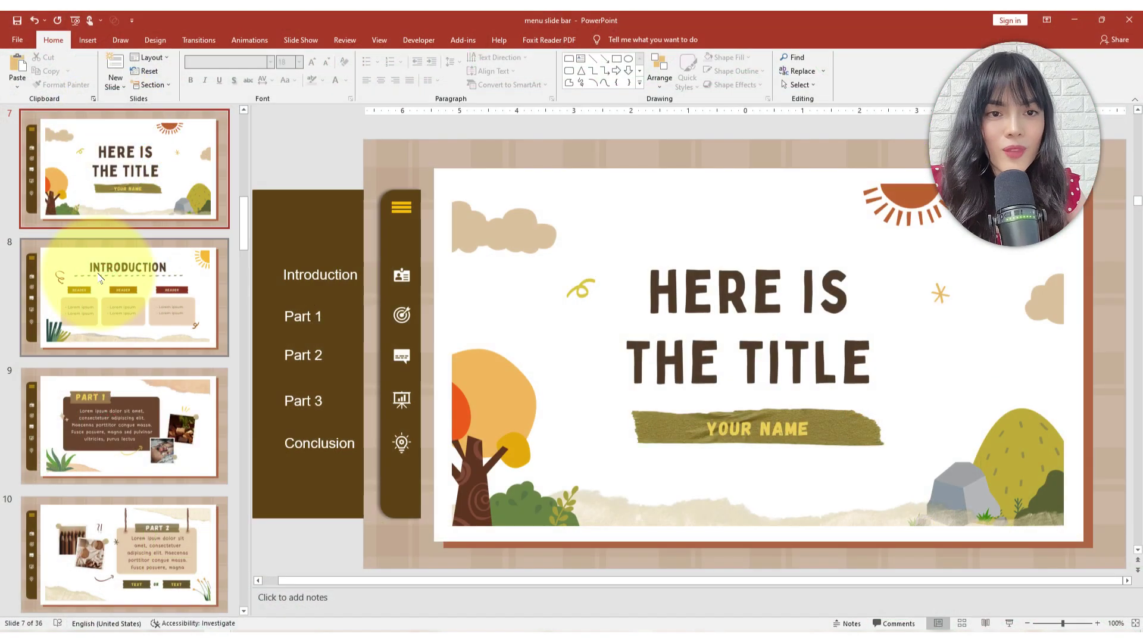
left_click(100, 277)
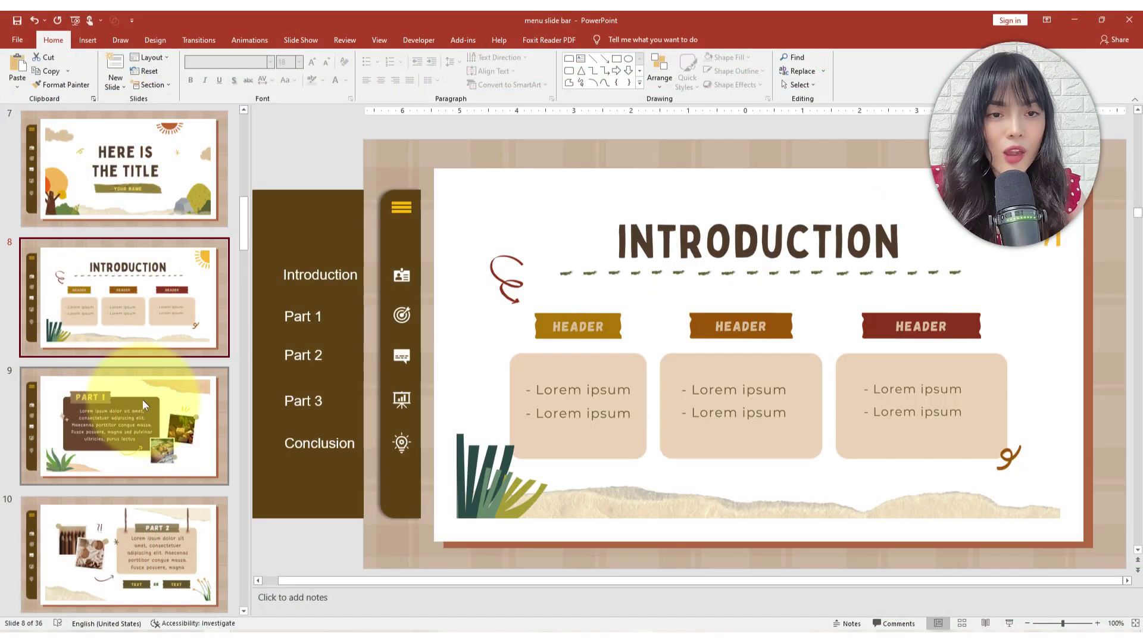
left_click(141, 398)
left_click(161, 553)
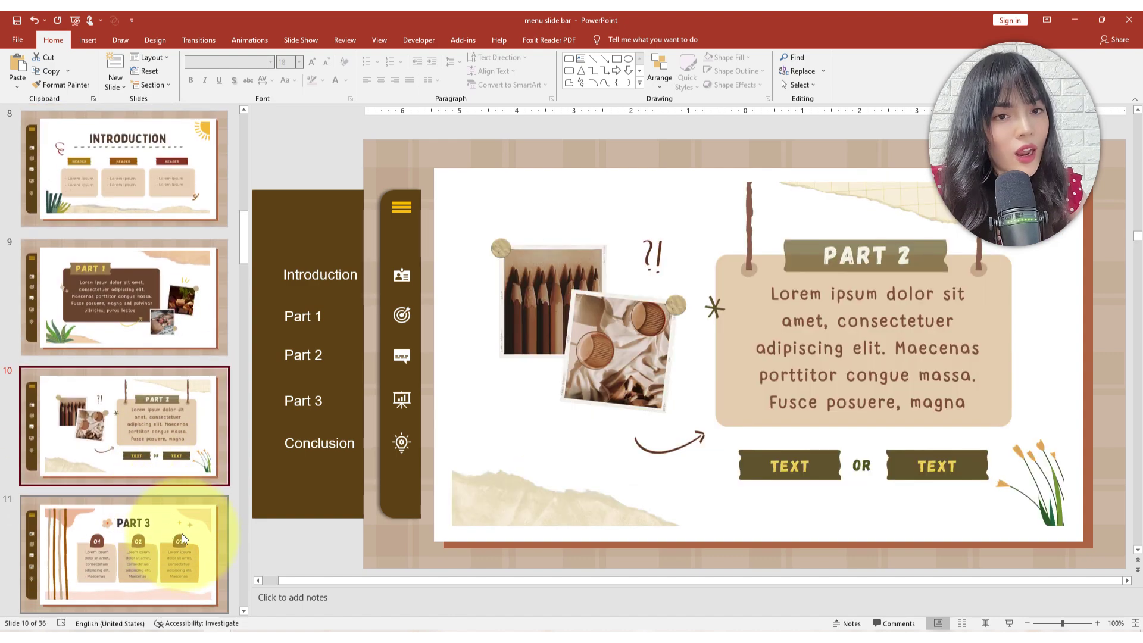
left_click(169, 533)
left_click(162, 471)
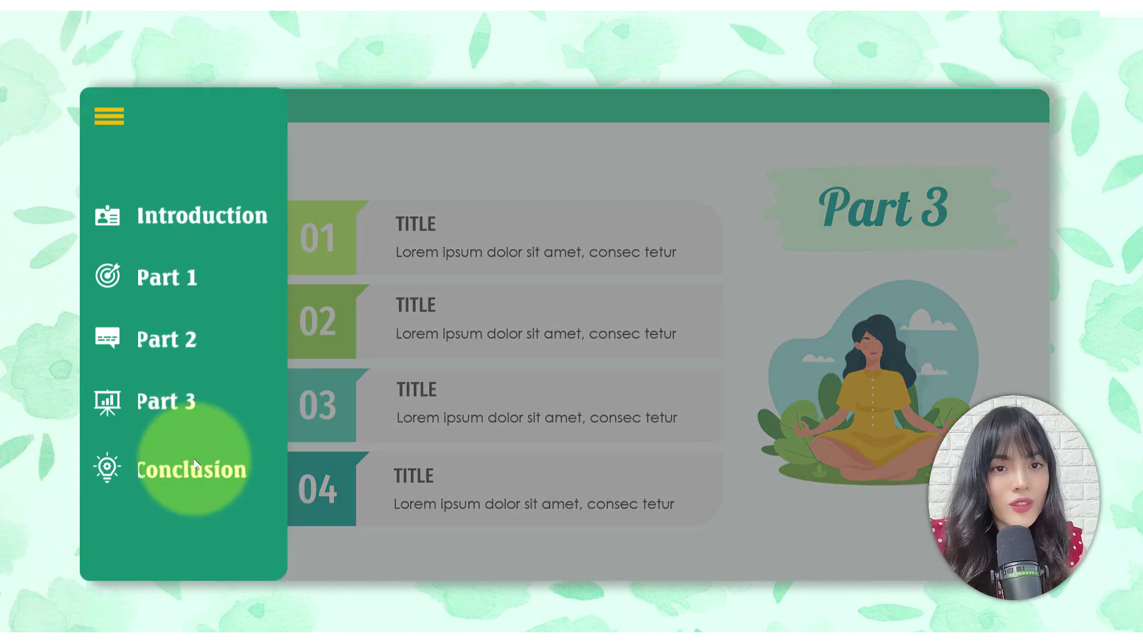
left_click(199, 472)
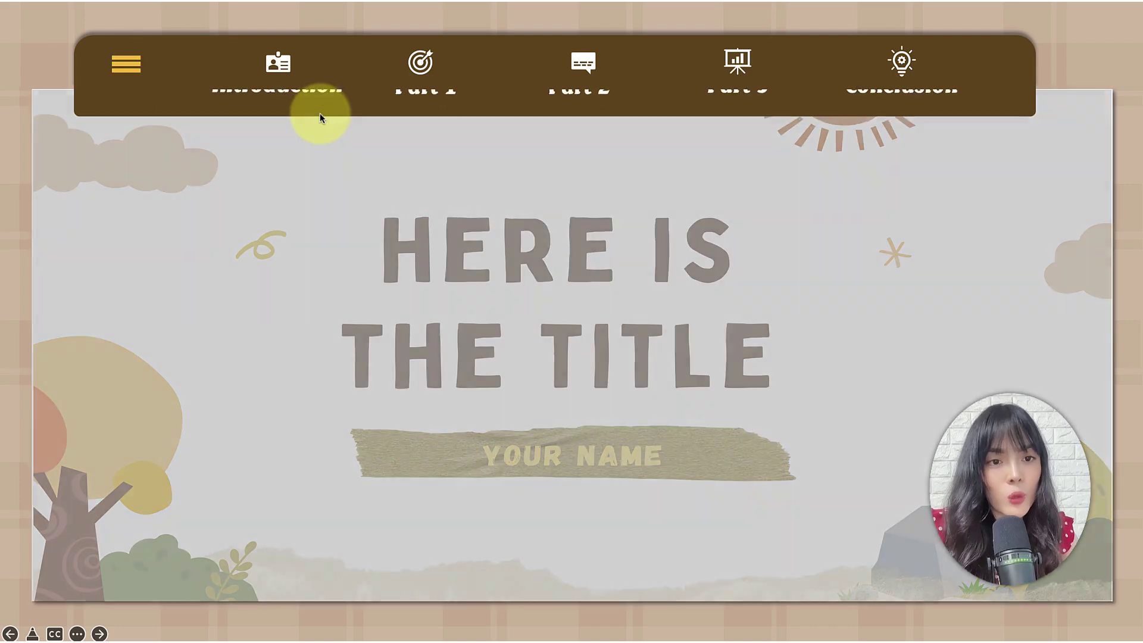
Jump to the Introduction, Part 1 and Part 2 slides from the brown deck's top menu.
left_click(319, 113)
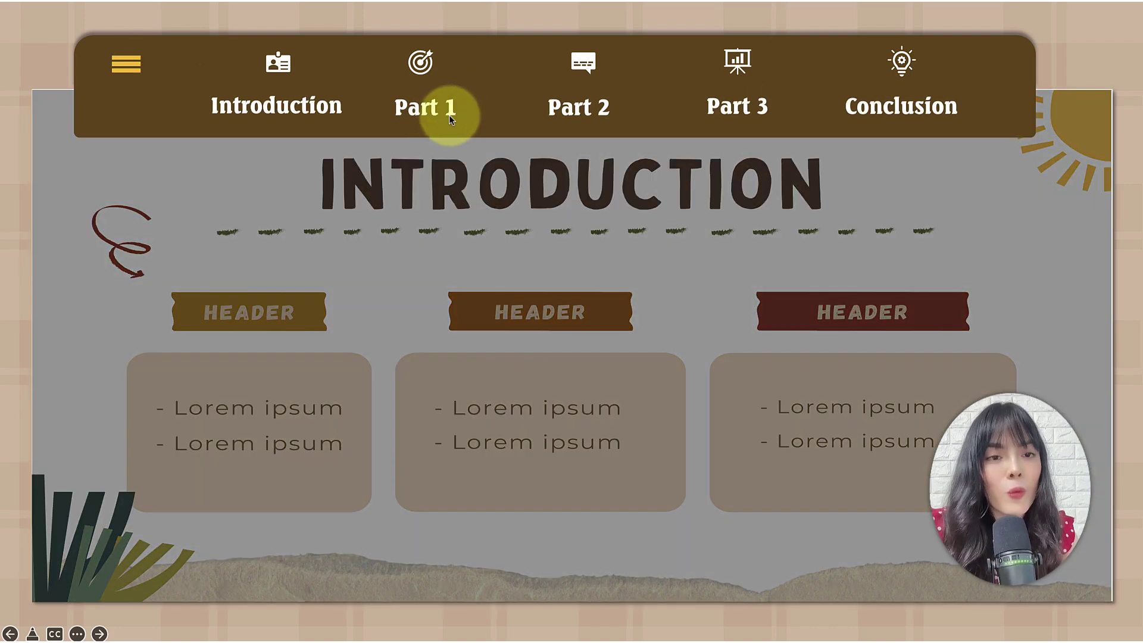
left_click(449, 115)
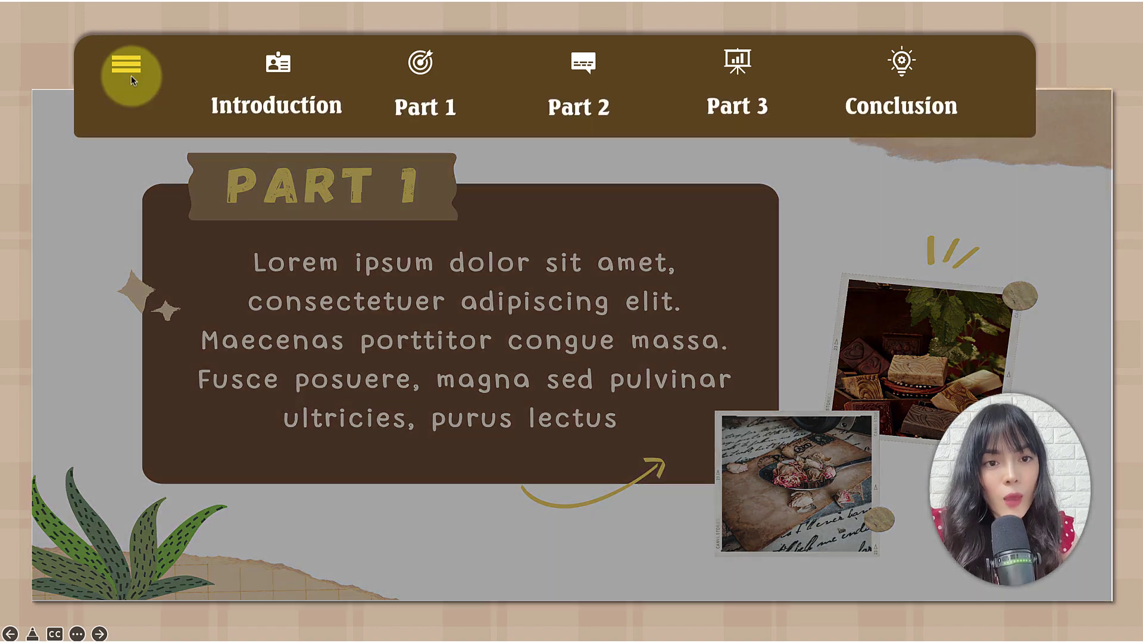
left_click(579, 108)
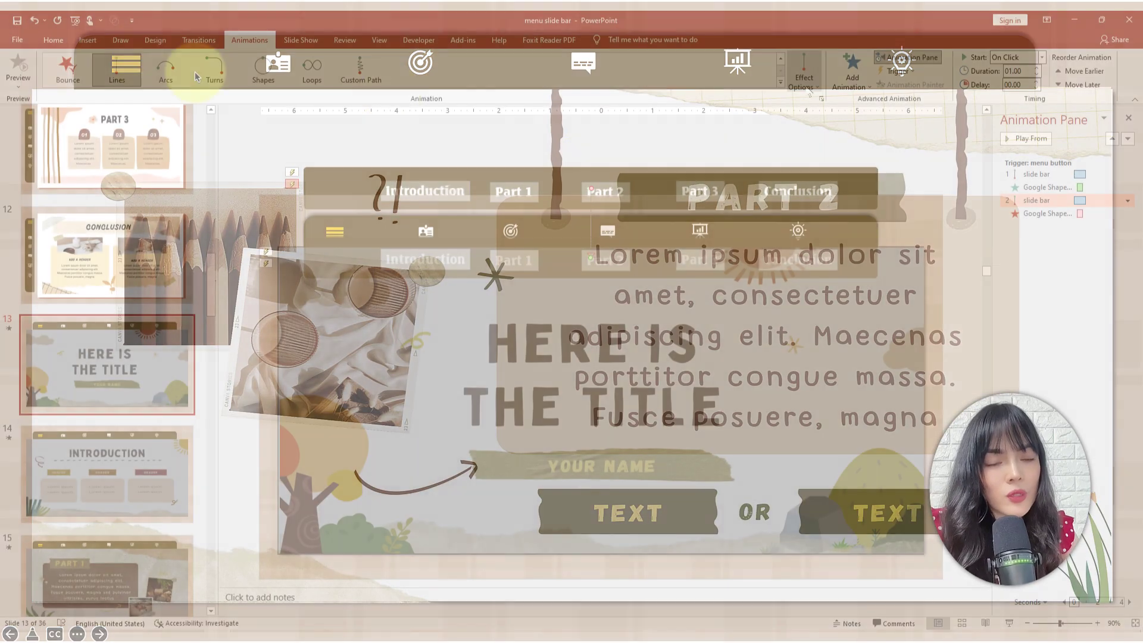
Check the menu's motion direction options and select the slide bar and menu bar groups in the Selection Pane.
left_click(803, 83)
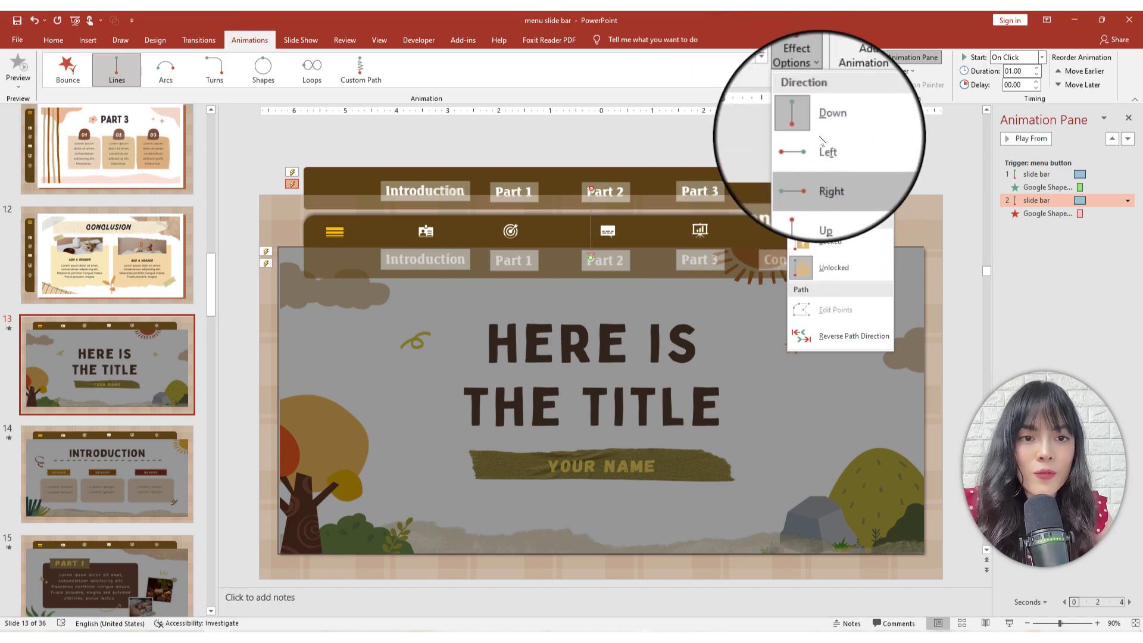
left_click(920, 223)
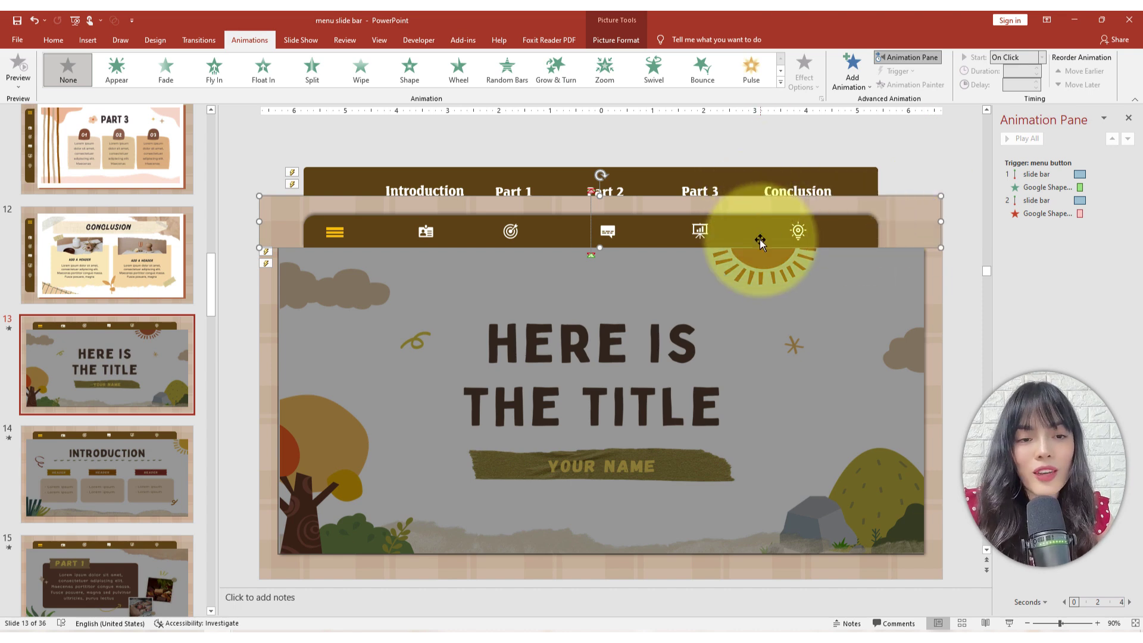
left_click(677, 273)
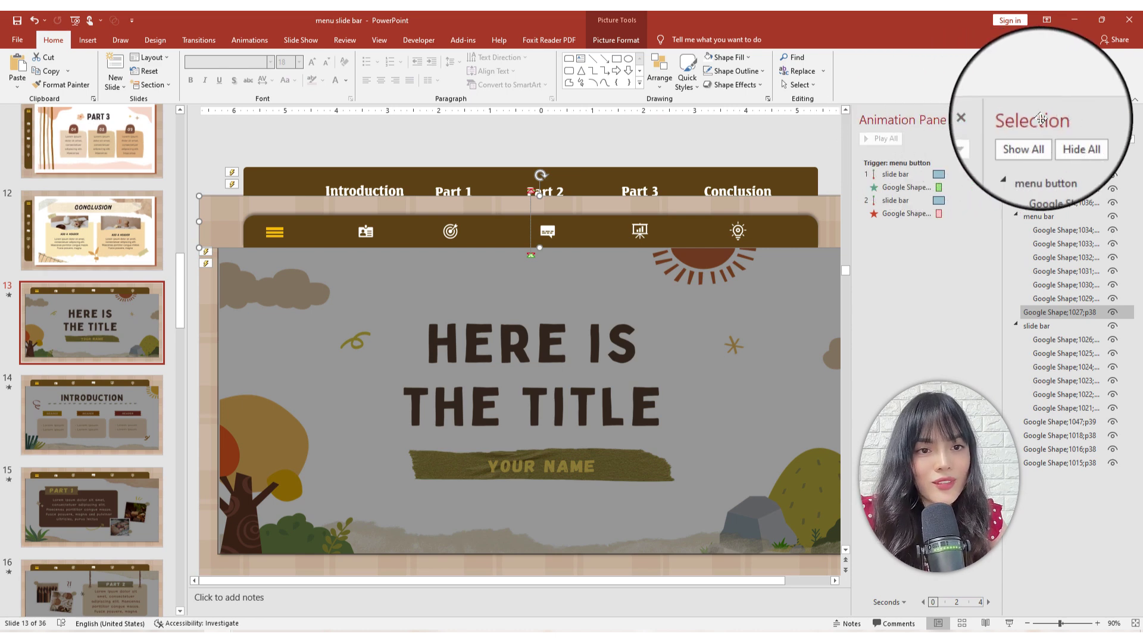
left_click(1039, 328)
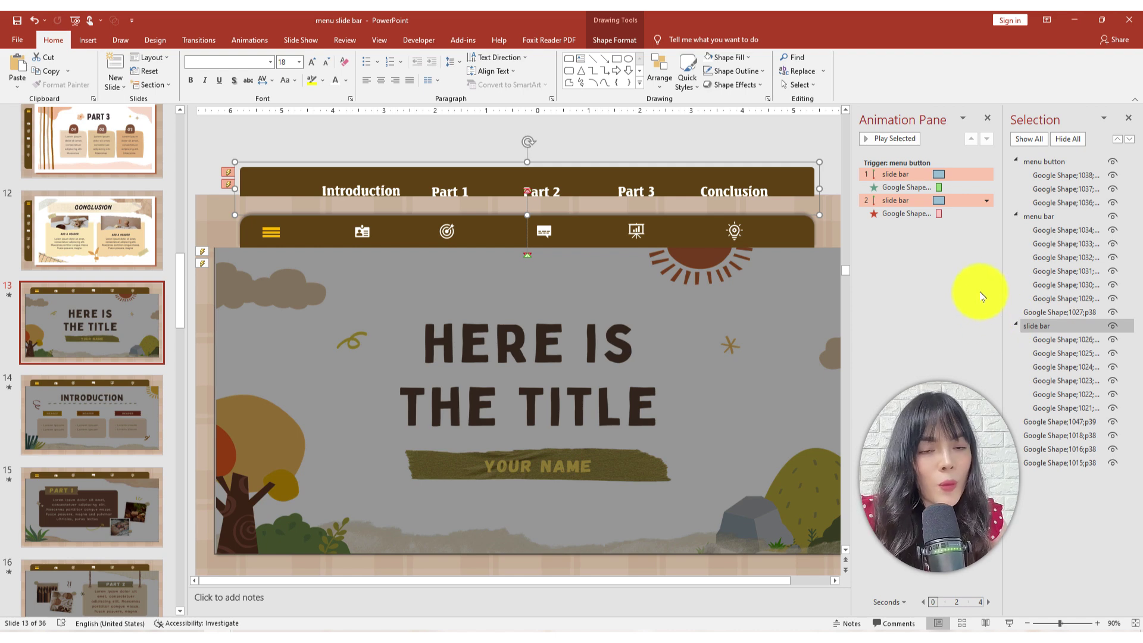
left_click(1038, 217)
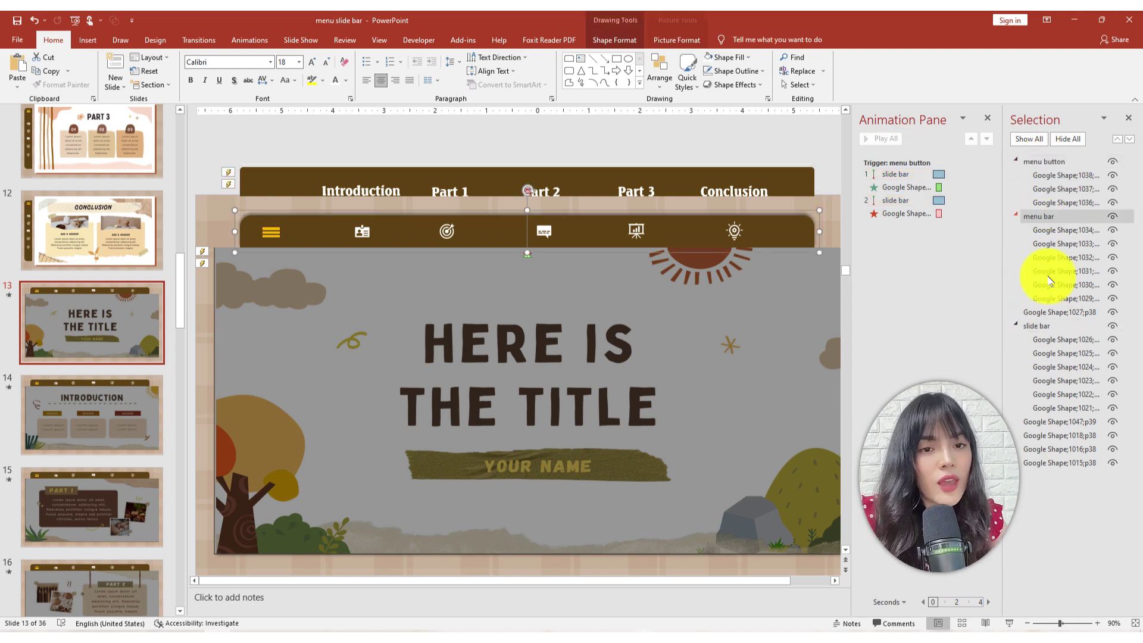
left_click(1042, 326)
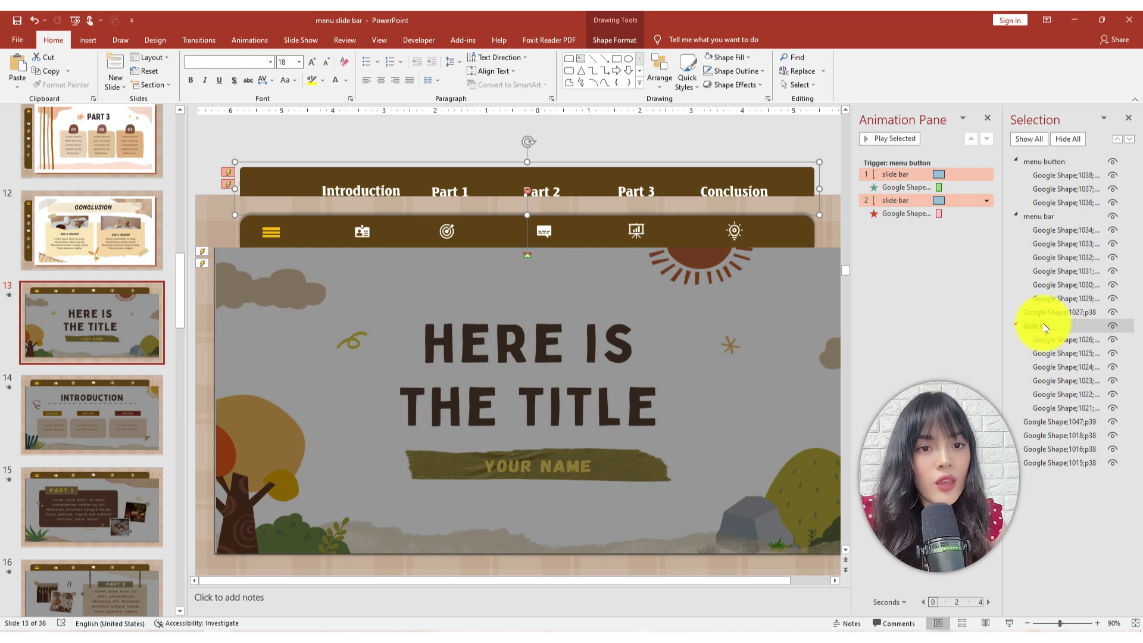
left_click(1051, 217)
Step through the following slides to slide 18, Conclusion.
left_click(82, 408)
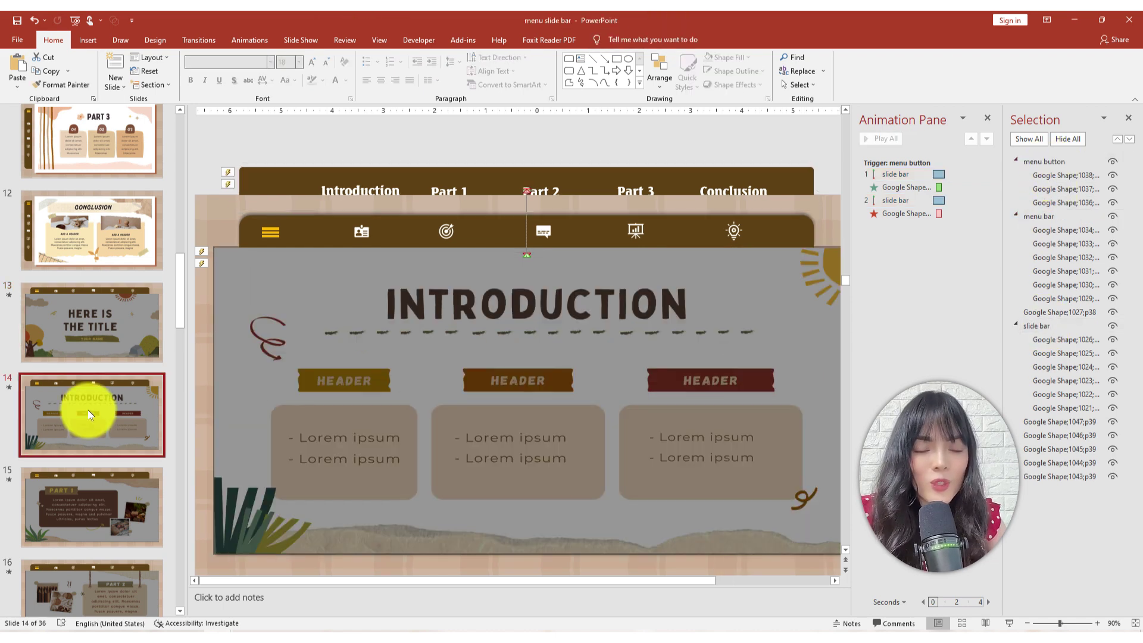
left_click(102, 523)
left_click(122, 575)
left_click(119, 556)
left_click(119, 570)
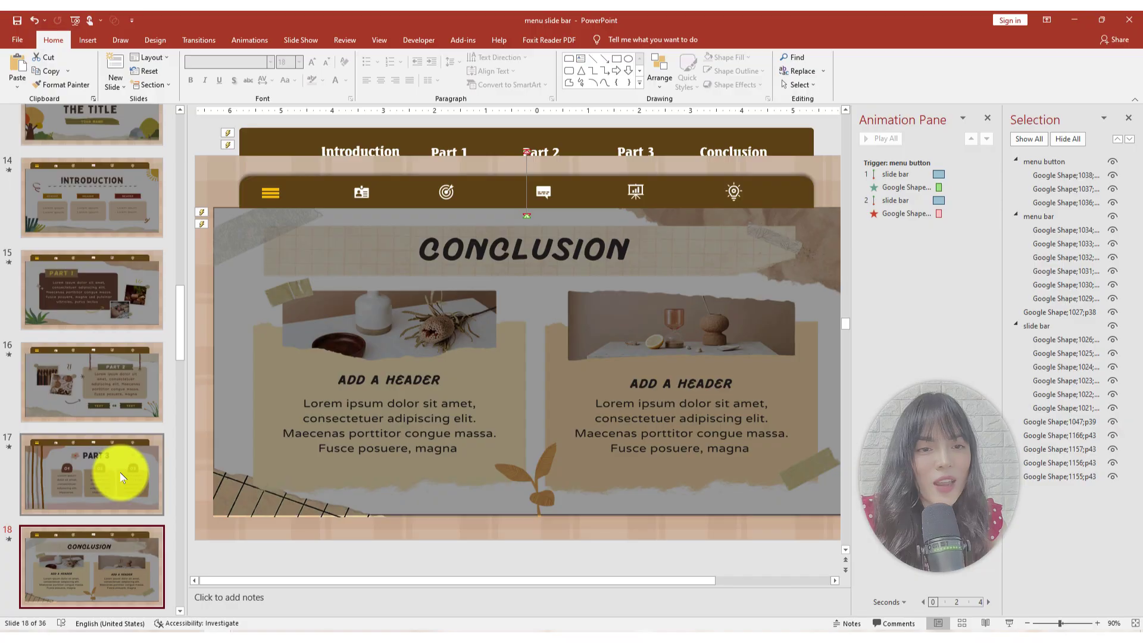